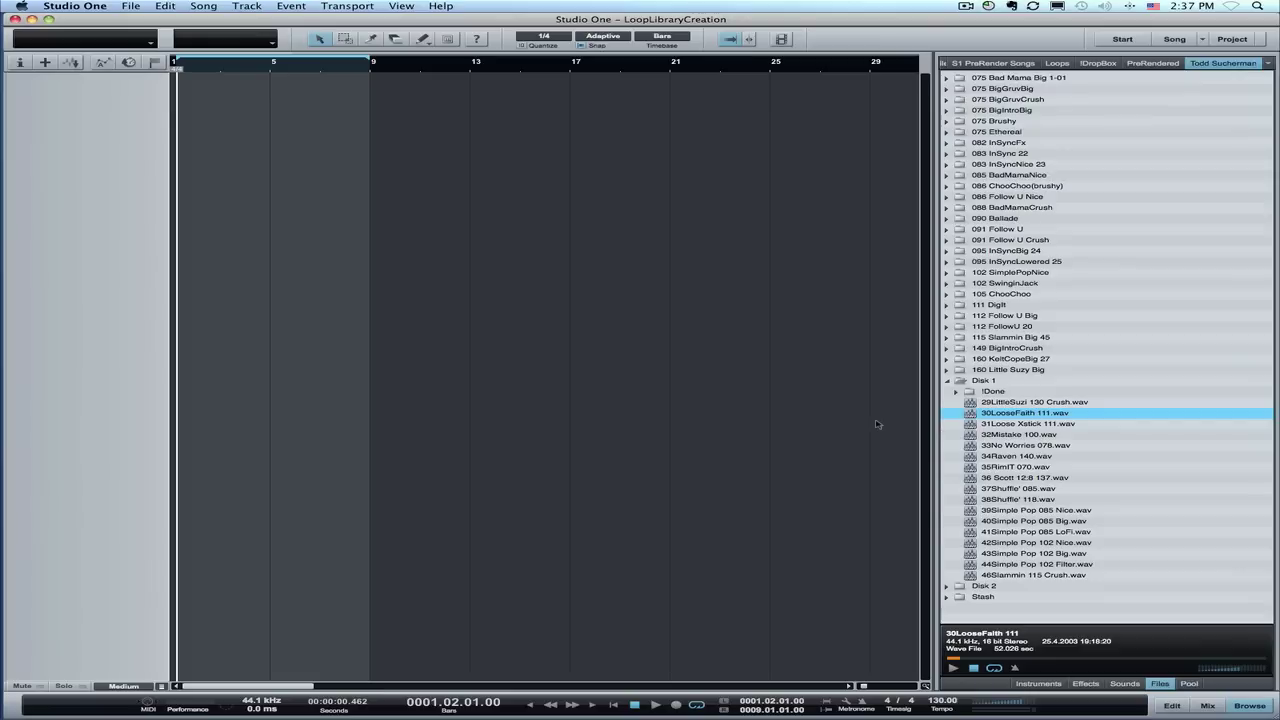
Place 30LooseFaith 111.wav on a new track at the song start and play its first phrase.
{"action": "left_click_drag", "start_coordinate": [977, 413], "coordinate": [172, 141]}
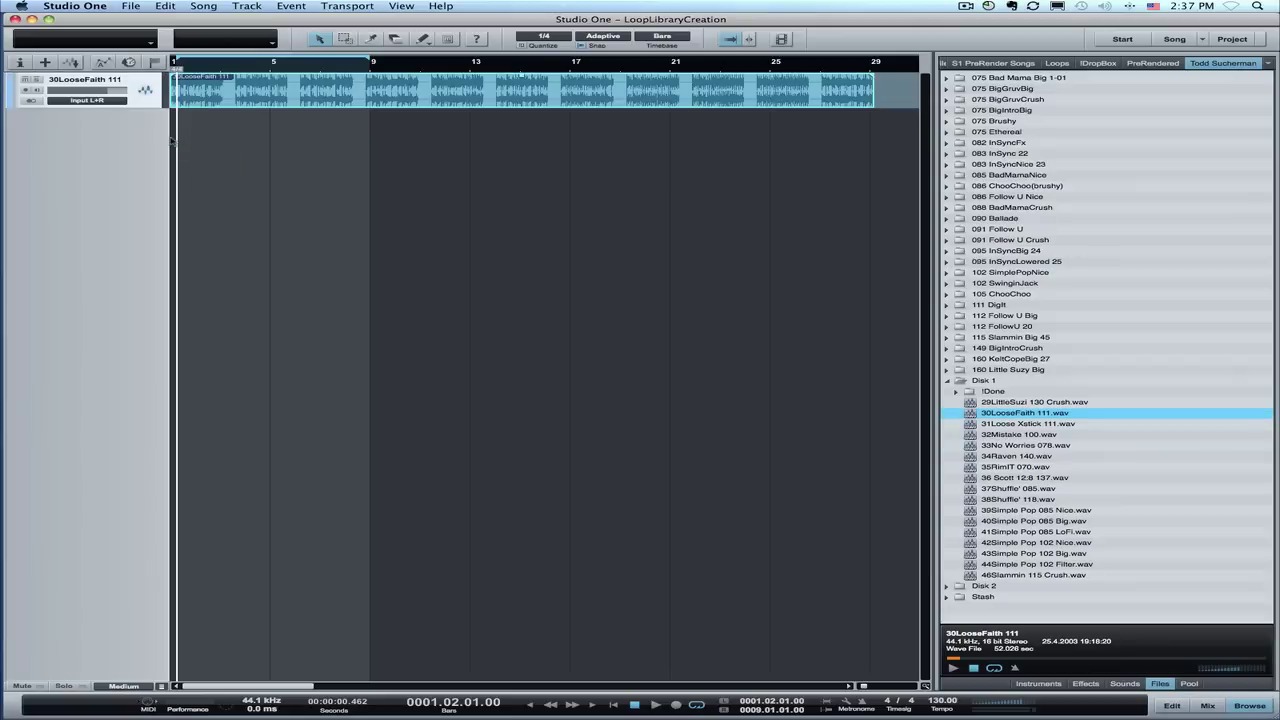
{"action": "mouse_move", "coordinate": [216, 95]}
{"action": "left_mouse_down"}
{"action": "mouse_move", "coordinate": [275, 98]}
{"action": "mouse_move", "coordinate": [200, 95]}
{"action": "left_mouse_up"}
{"action": "key", "text": "space"}
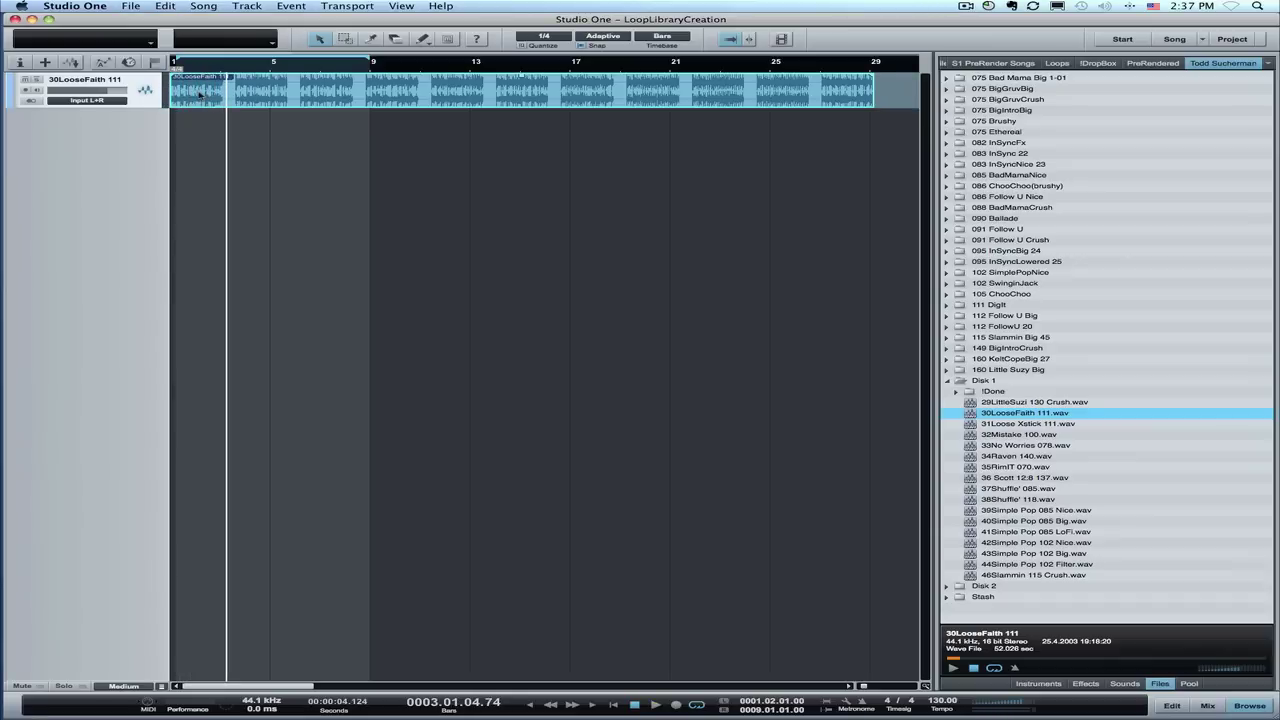
{"action": "left_click_drag", "start_coordinate": [210, 68], "coordinate": [213, 122]}
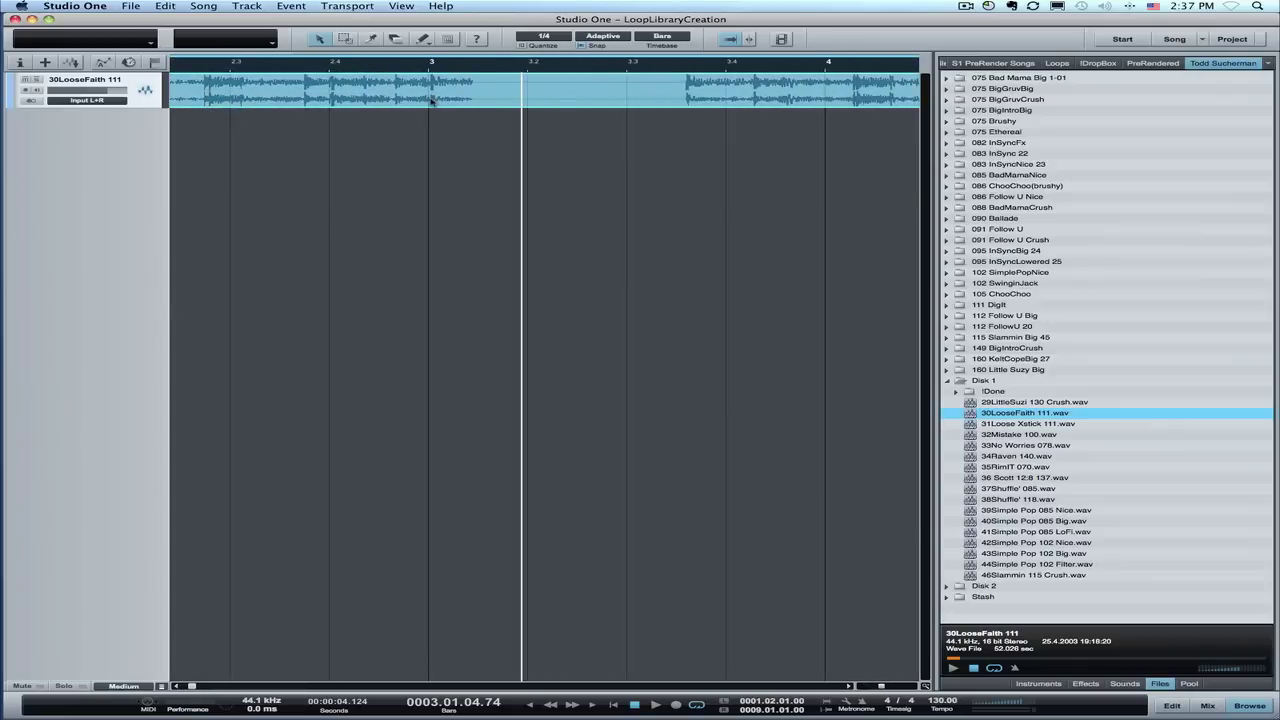
Set the song tempo to 111 BPM and the audio track's tempo mode to Don't follow.
{"action": "double_click", "coordinate": [942, 701]}
{"action": "type", "text": "111"}
{"action": "key", "text": "Return"}
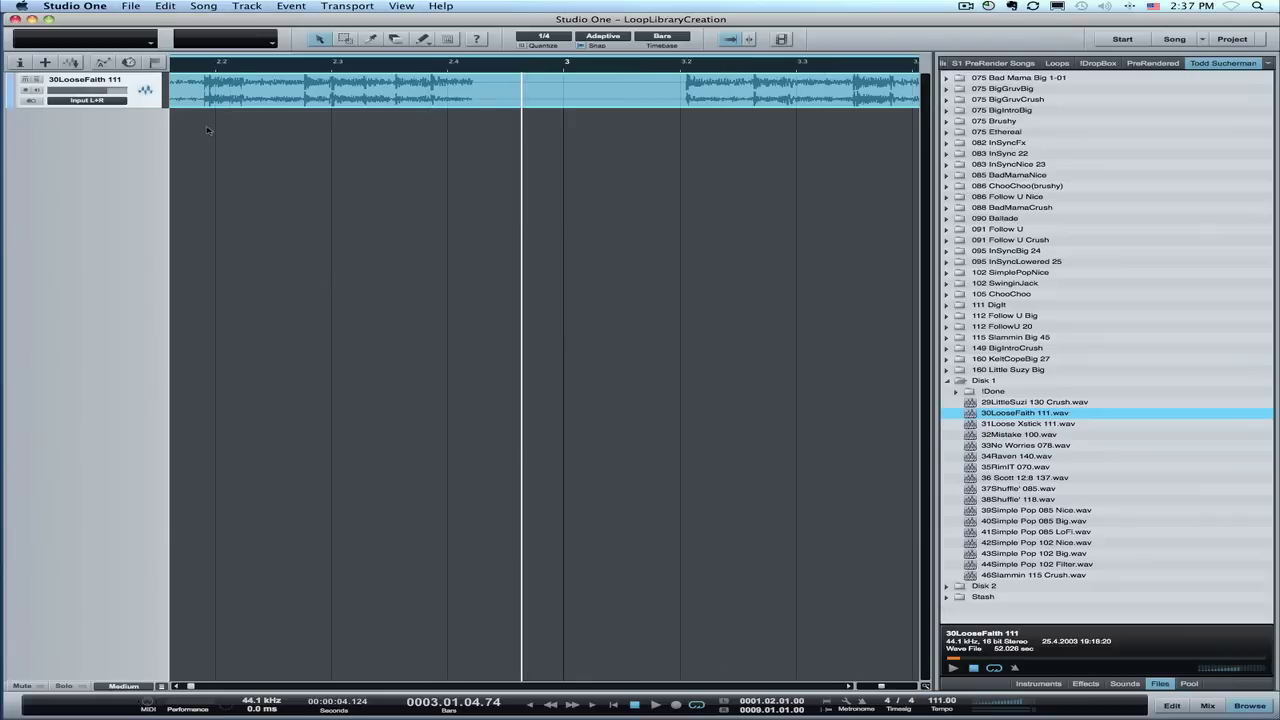
{"action": "left_click", "coordinate": [19, 62]}
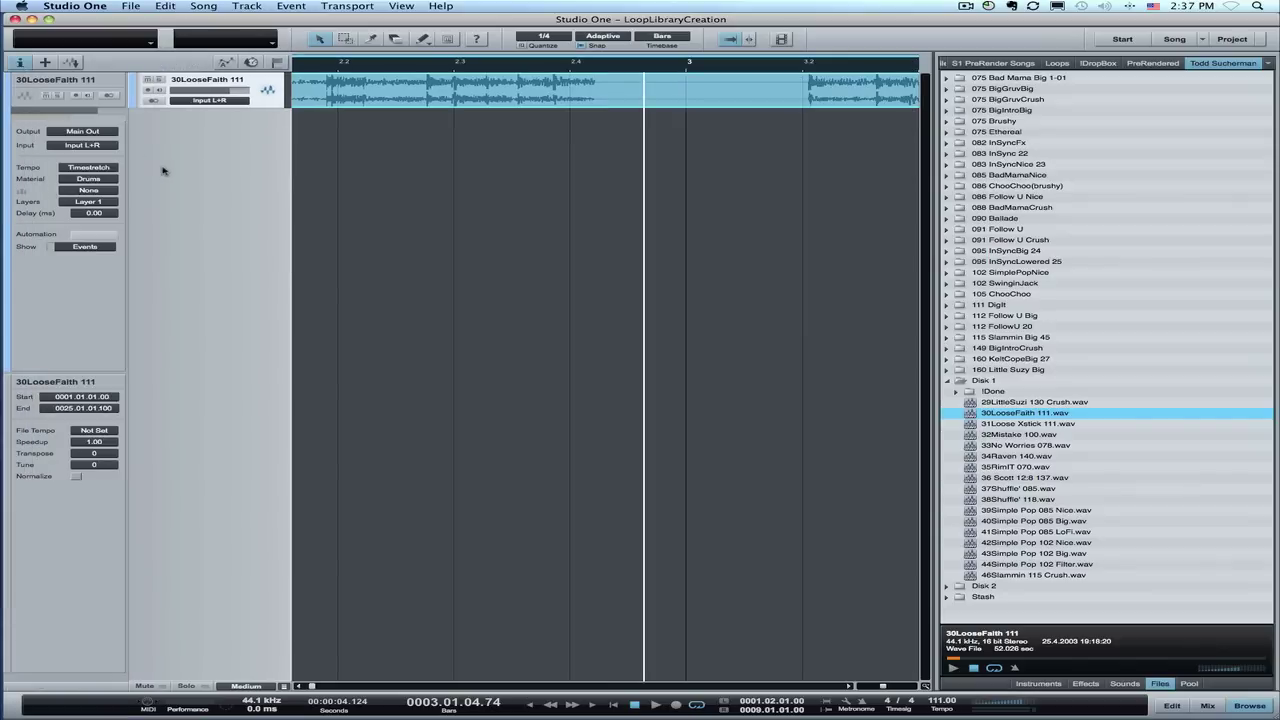
{"action": "left_click", "coordinate": [100, 168]}
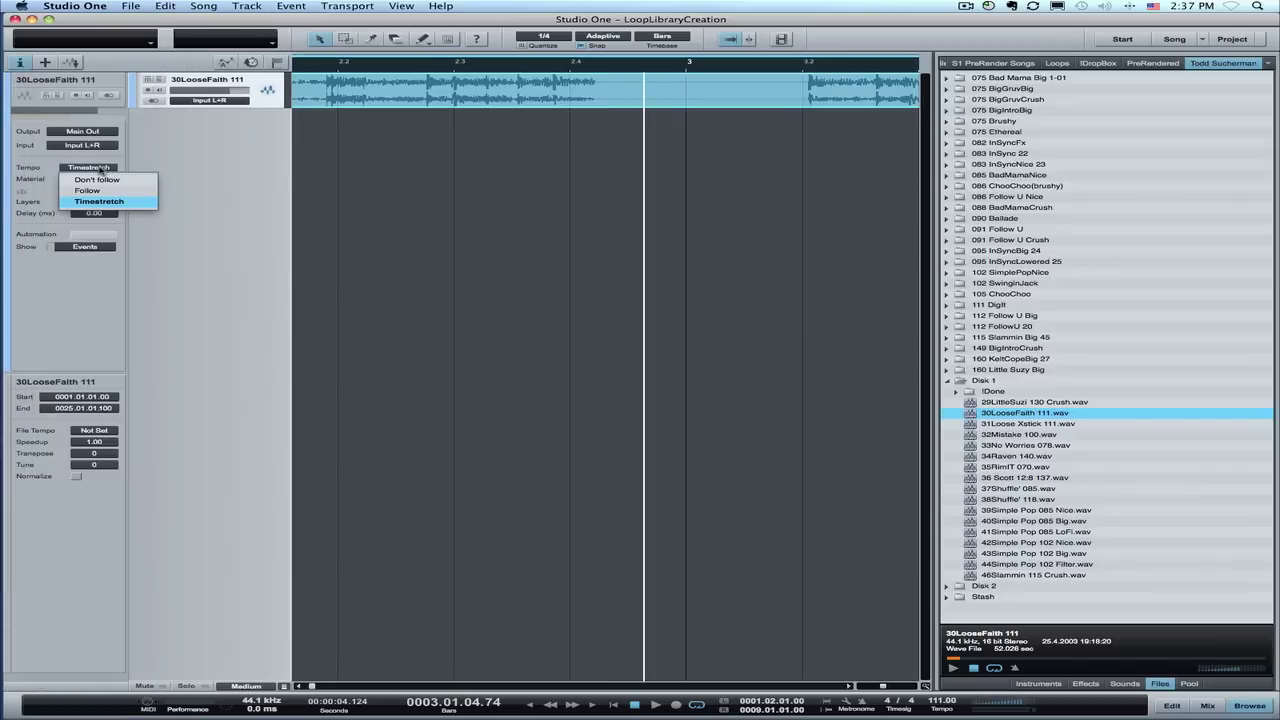
{"action": "left_click", "coordinate": [100, 181]}
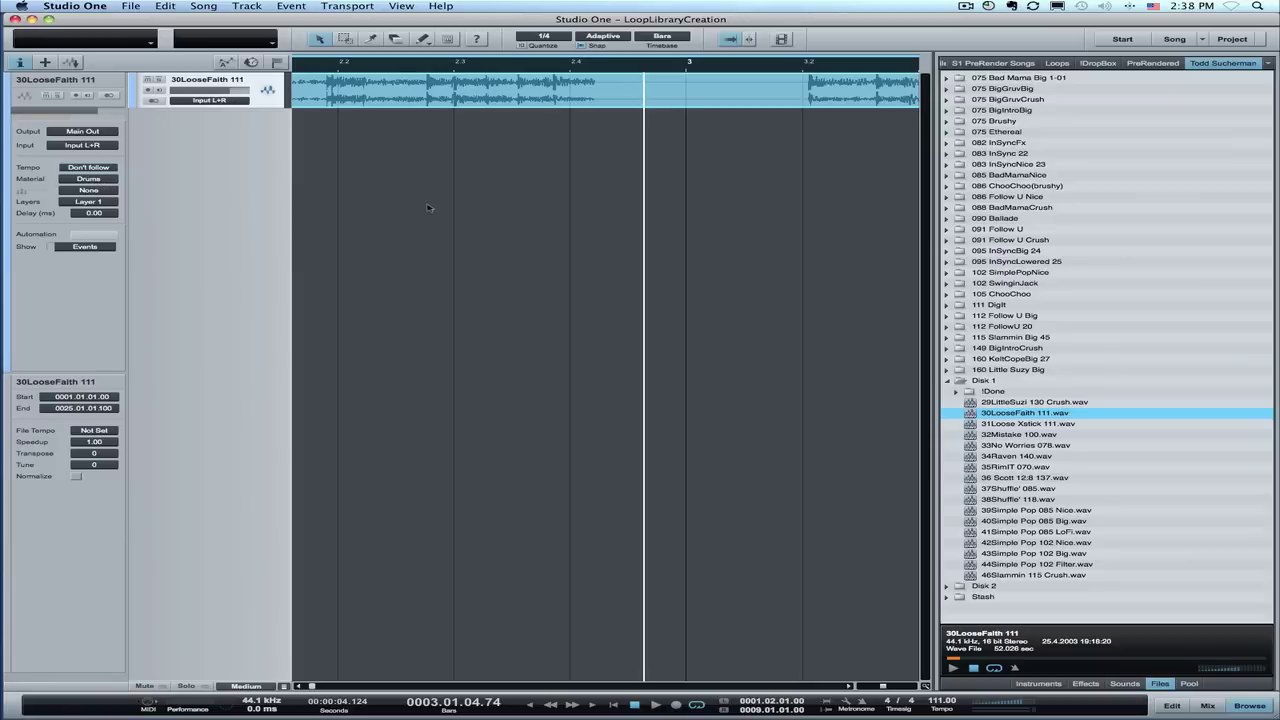
{"action": "key", "text": "F4"}
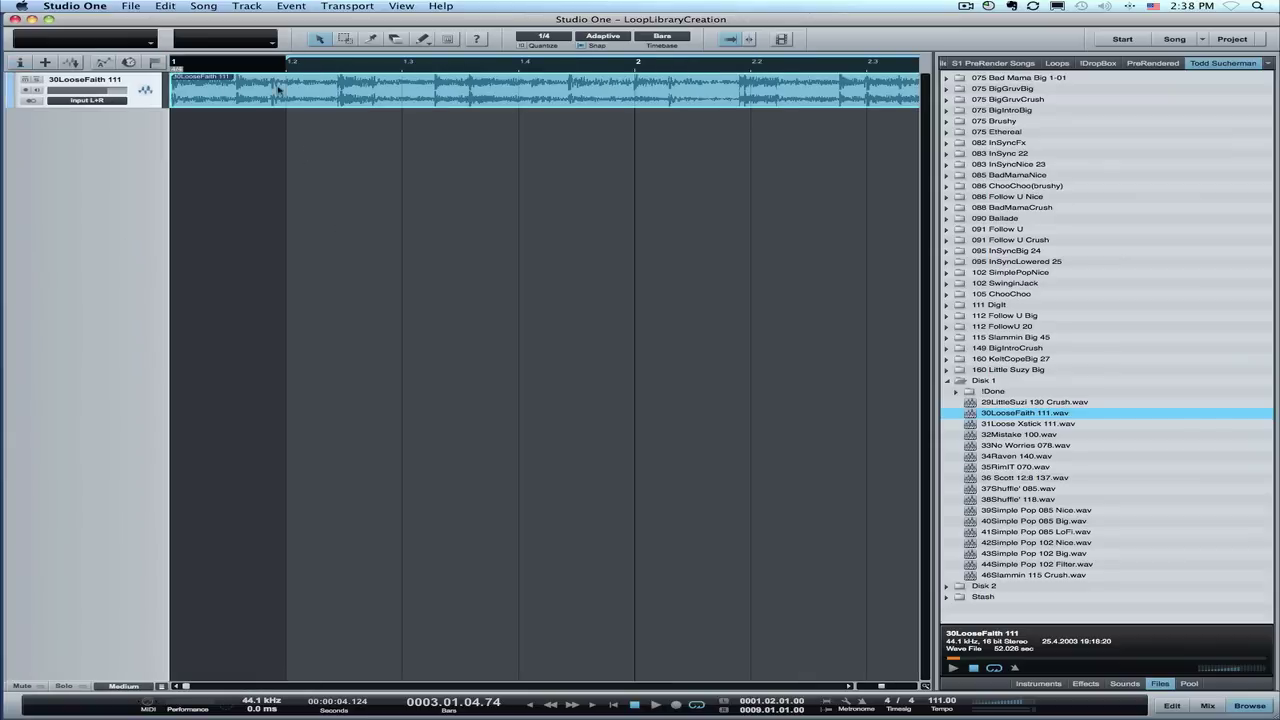
Move the loop start to the beginning of bar 1, then enlarge the audio track's height and play its opening.
{"action": "left_click_drag", "start_coordinate": [284, 62], "coordinate": [155, 61]}
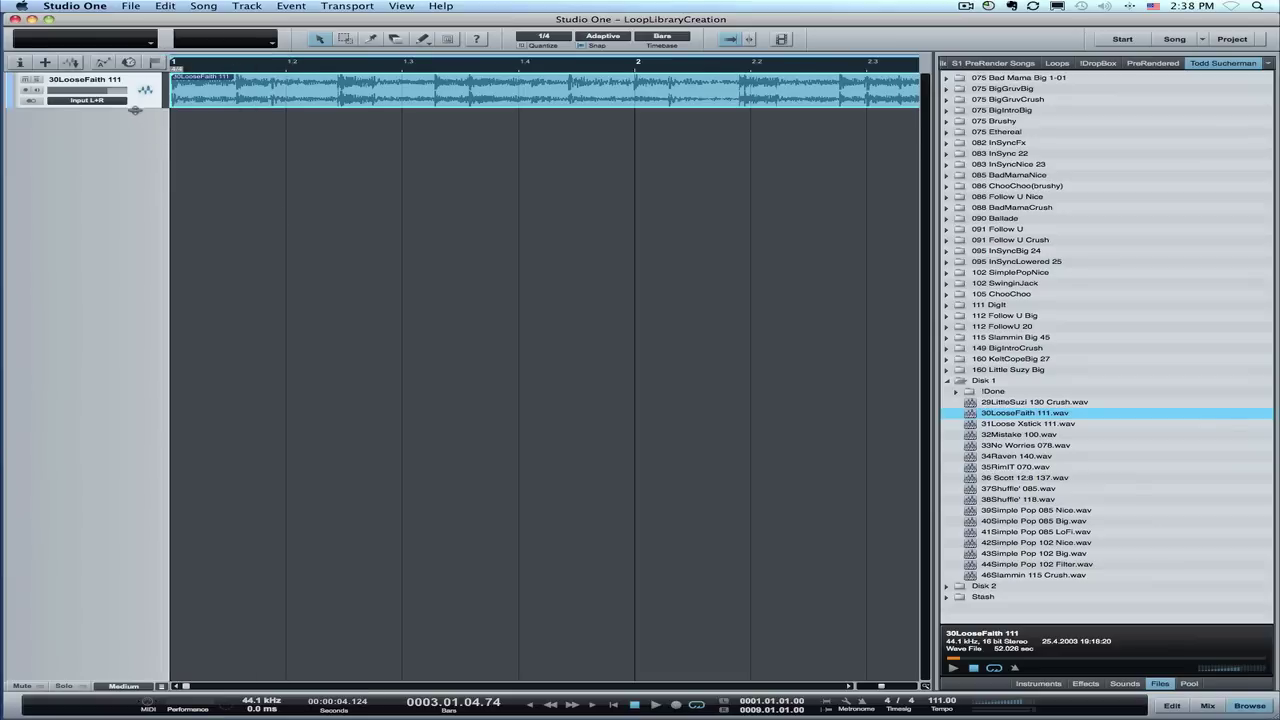
{"action": "left_click_drag", "start_coordinate": [134, 107], "coordinate": [128, 197]}
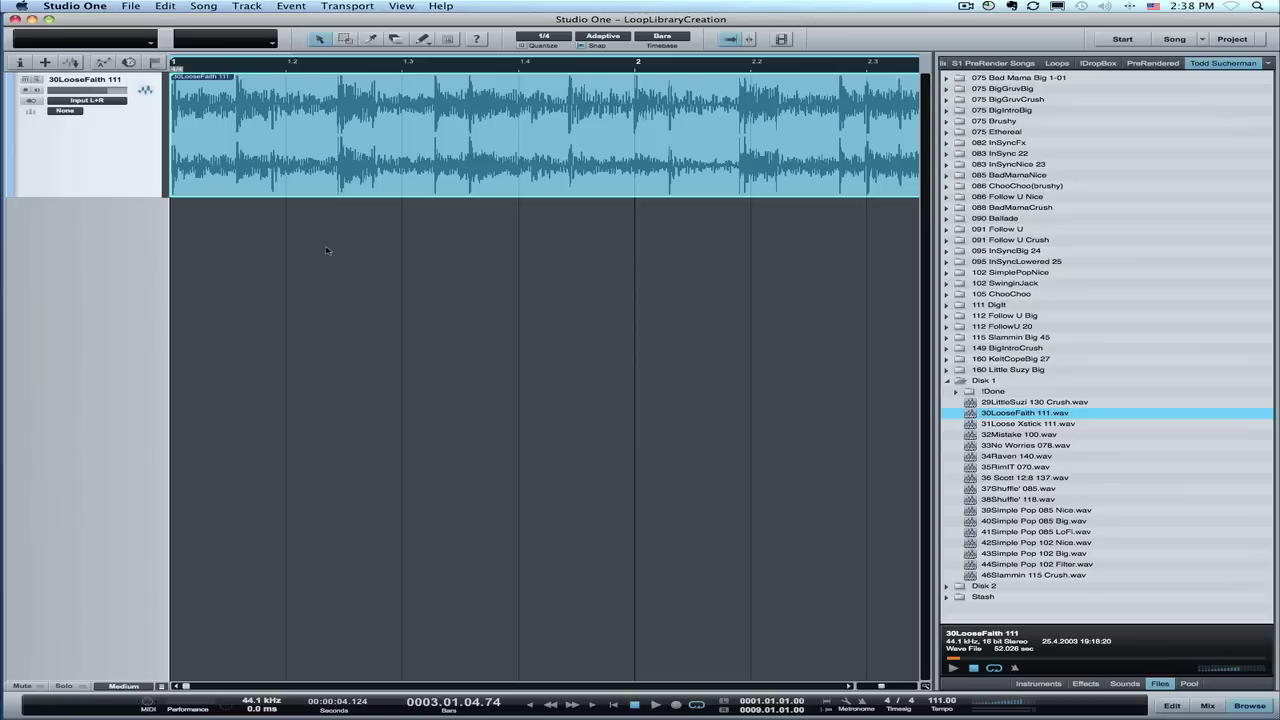
{"action": "key", "text": "space"}
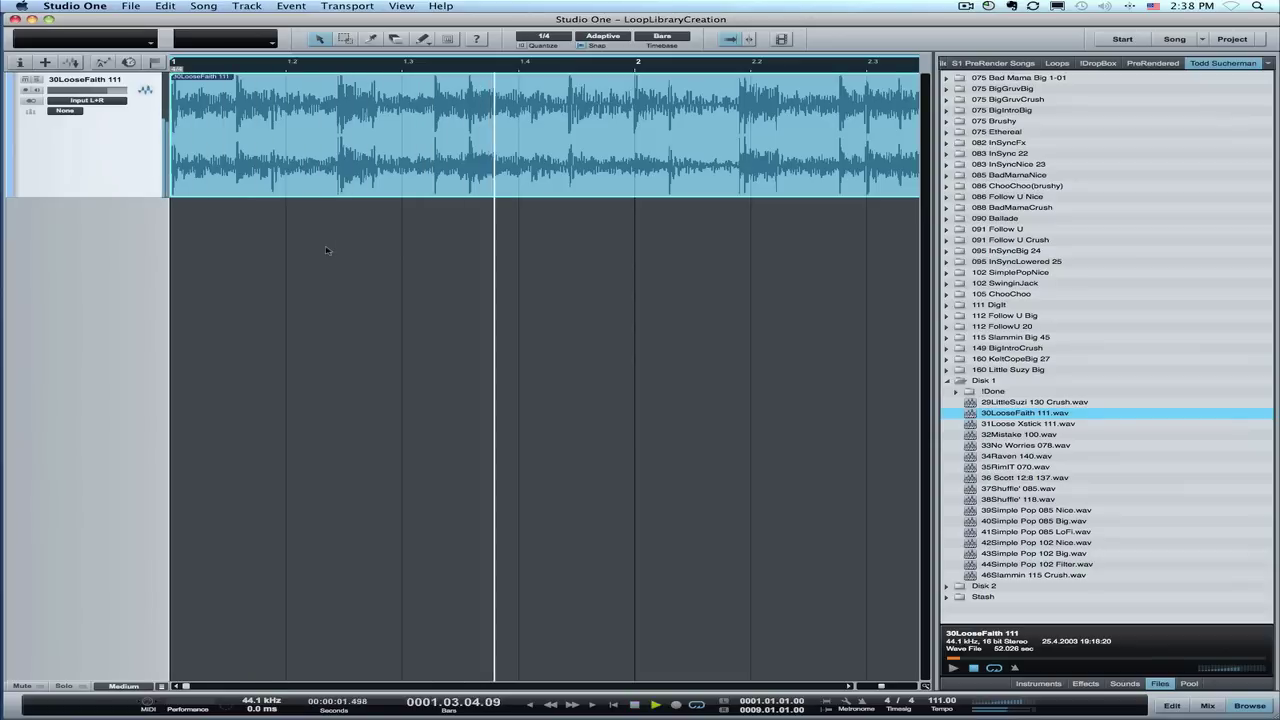
{"action": "key", "text": "space"}
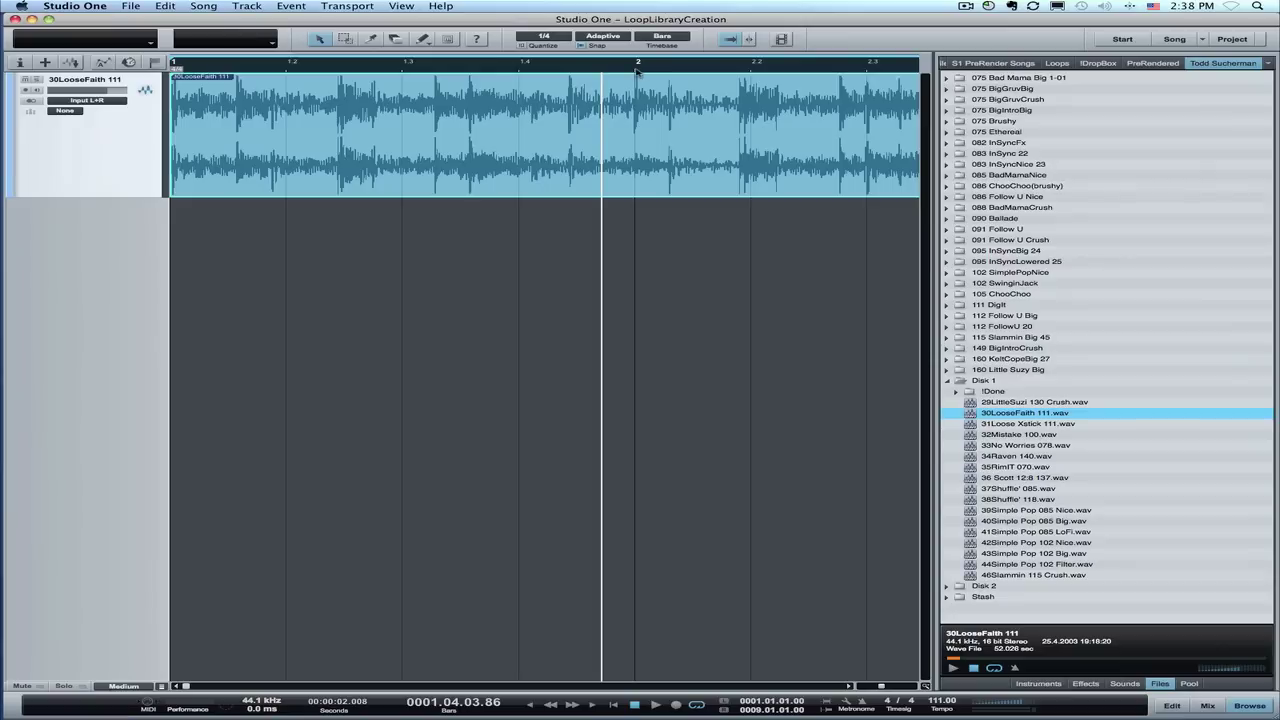
Show the tempo track at a taller height and insert a tempo change at bar 2.
{"action": "left_click", "coordinate": [131, 63]}
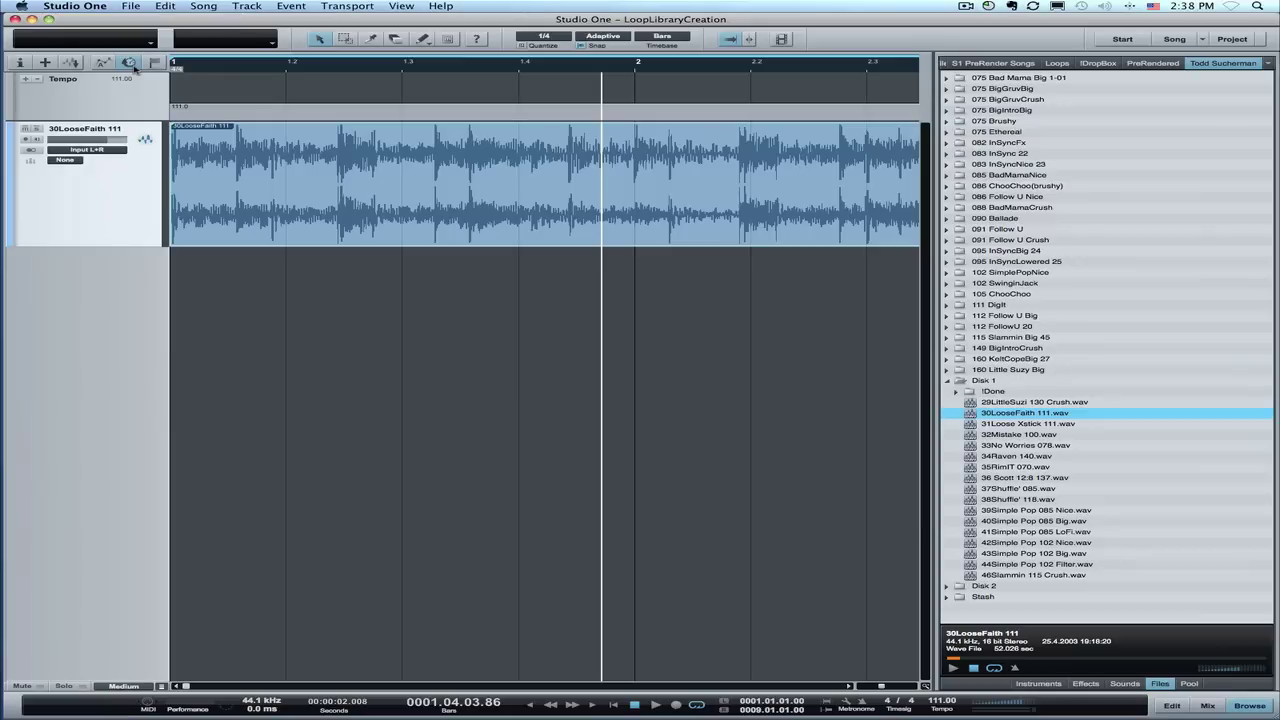
{"action": "left_click_drag", "start_coordinate": [136, 122], "coordinate": [136, 170]}
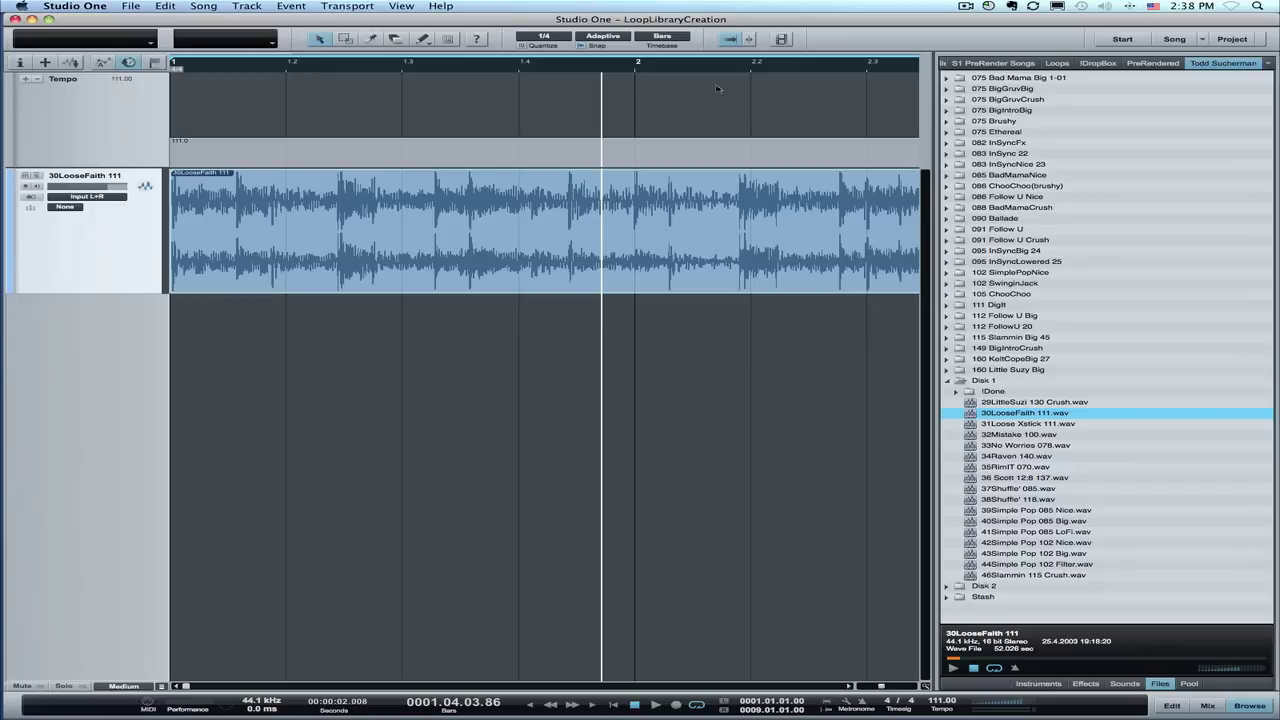
{"action": "left_click", "coordinate": [638, 72]}
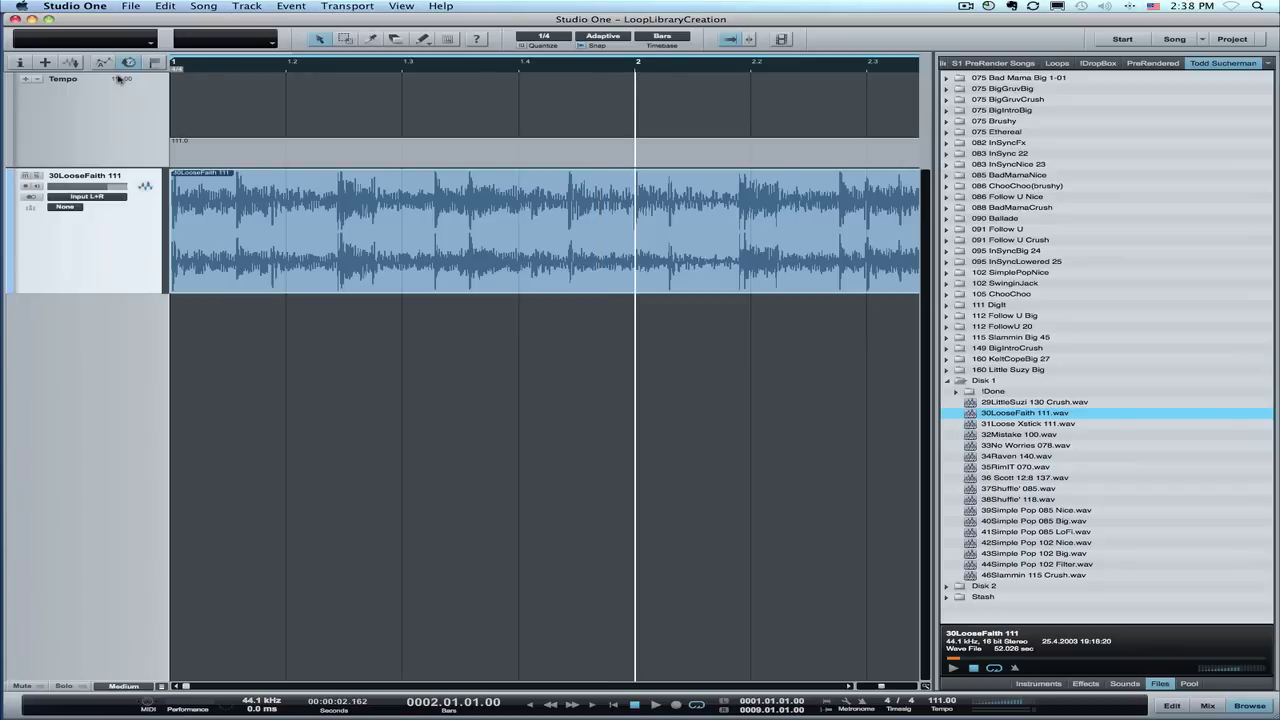
{"action": "left_click", "coordinate": [28, 80]}
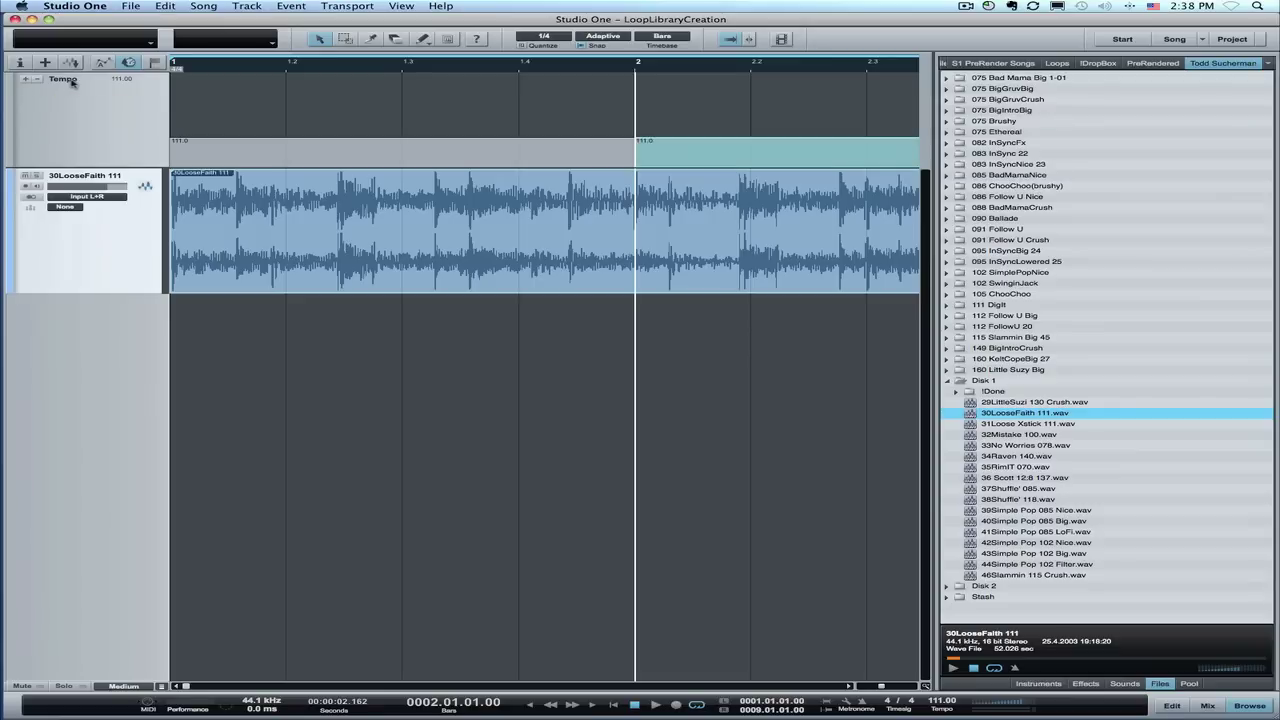
Stretch the first tempo segment so that bar 2 lines up with the downbeat hit in the waveform.
{"action": "left_click", "coordinate": [128, 62]}
{"action": "left_click", "coordinate": [128, 62]}
{"action": "left_click", "coordinate": [128, 62]}
{"action": "left_click", "coordinate": [128, 62]}
{"action": "left_click", "coordinate": [595, 152]}
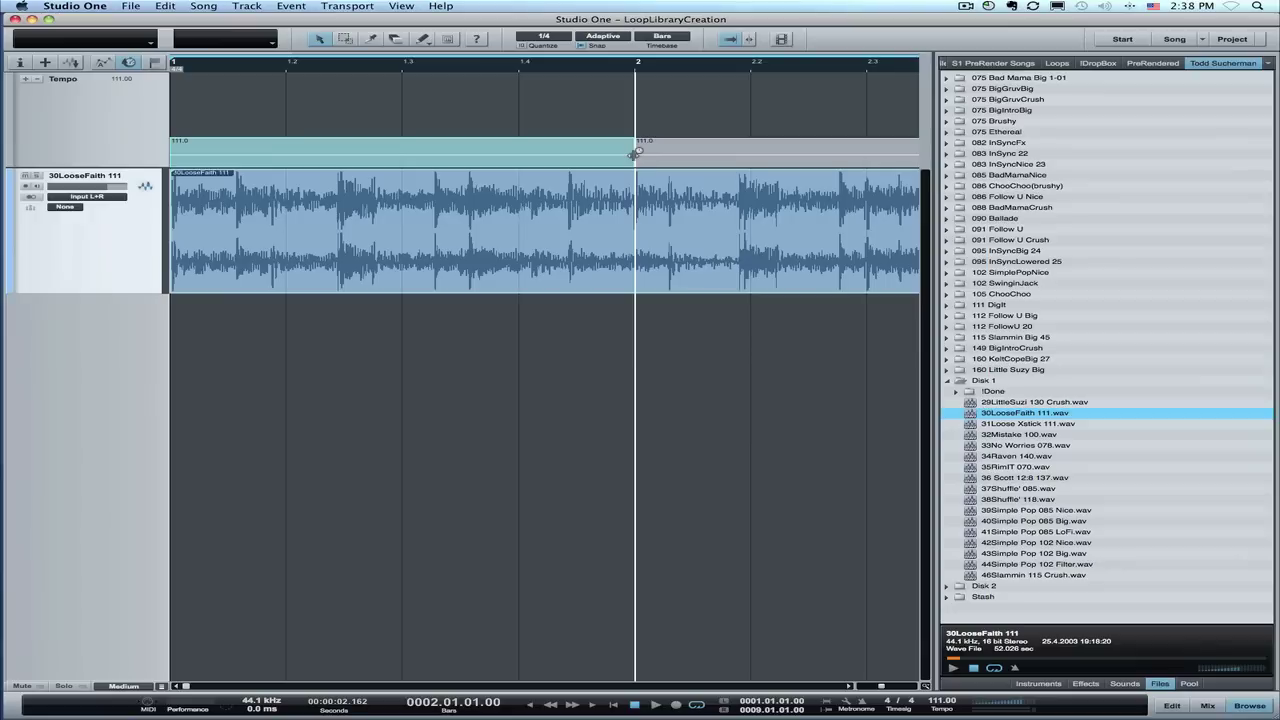
{"action": "left_click_drag", "start_coordinate": [634, 153], "coordinate": [569, 155]}
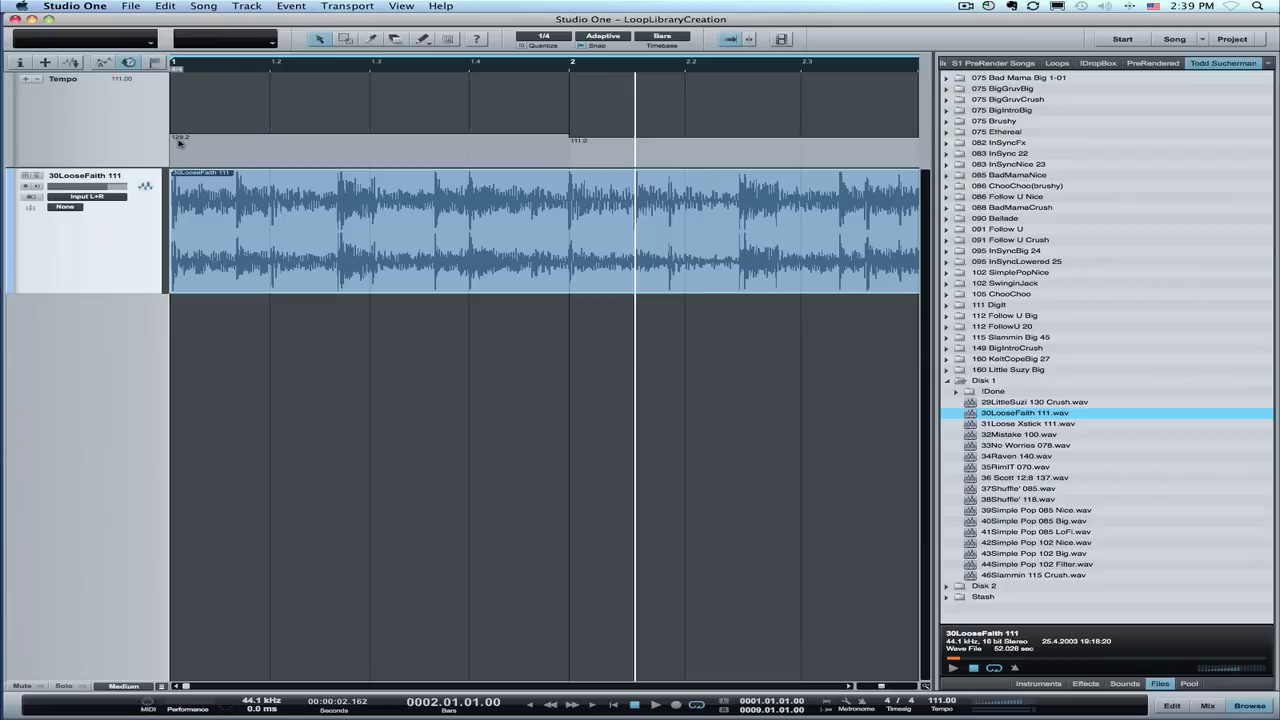
Set the tempo of the first segment to 130 BPM.
{"action": "left_click", "coordinate": [187, 143]}
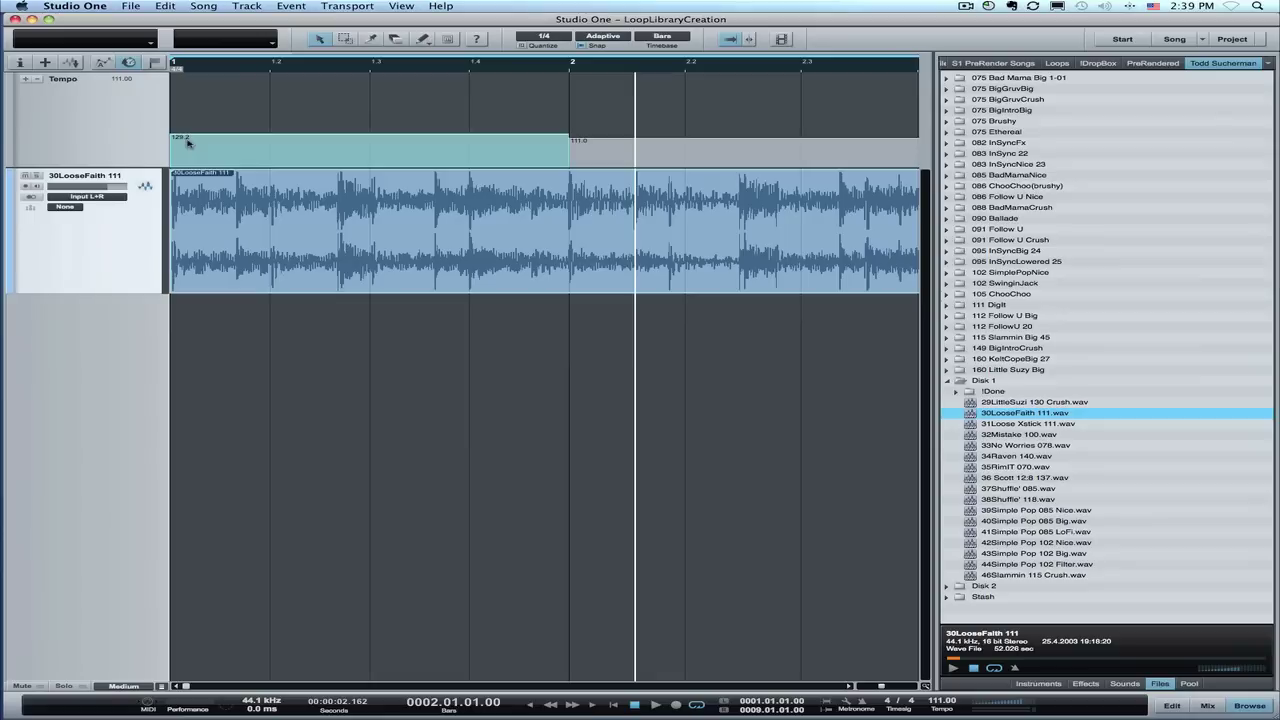
{"action": "left_click", "coordinate": [206, 65]}
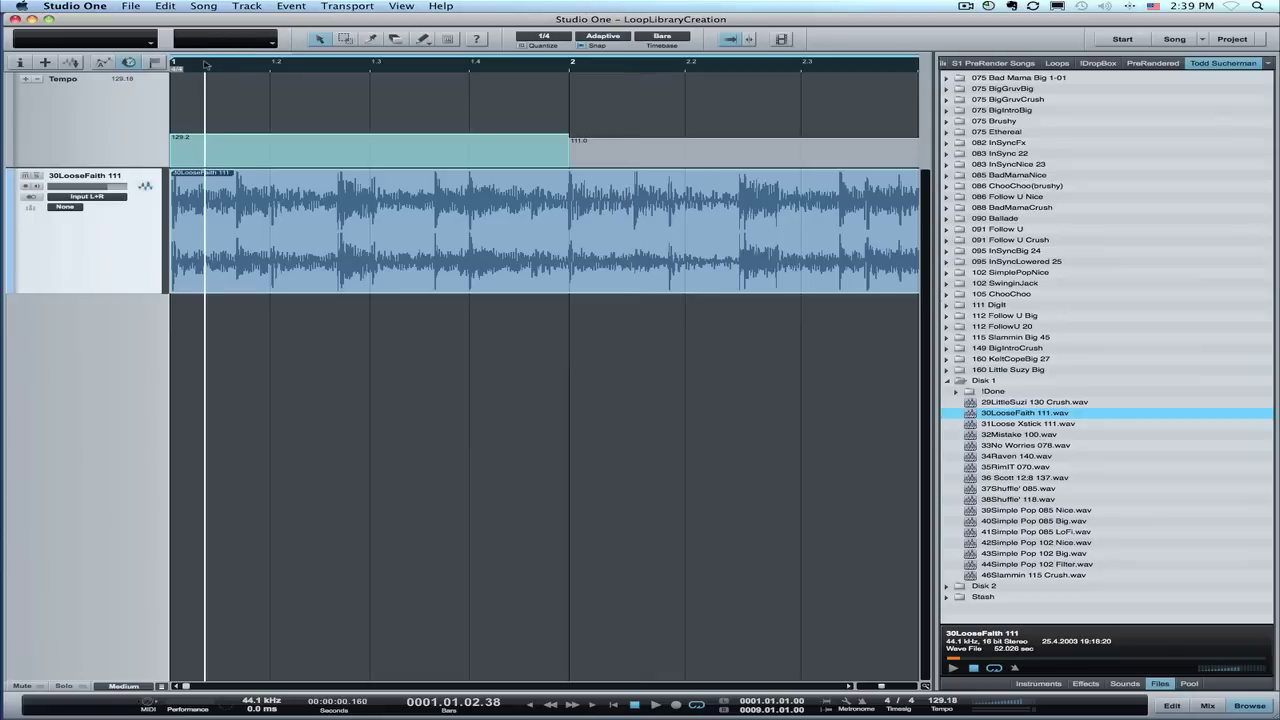
{"action": "double_click", "coordinate": [123, 79]}
{"action": "type", "text": "130"}
{"action": "key", "text": "Return"}
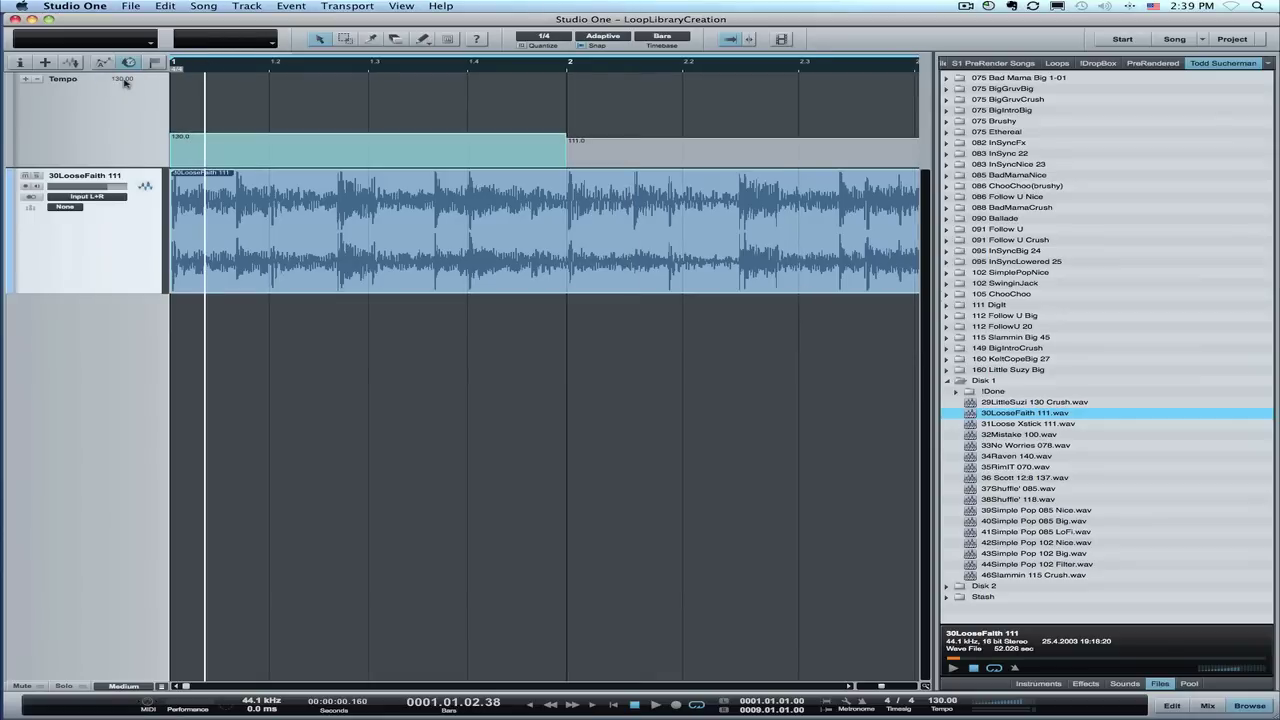
Delete the 111 BPM tempo change at bar 2.
{"action": "left_click", "coordinate": [268, 71]}
{"action": "left_click", "coordinate": [391, 73]}
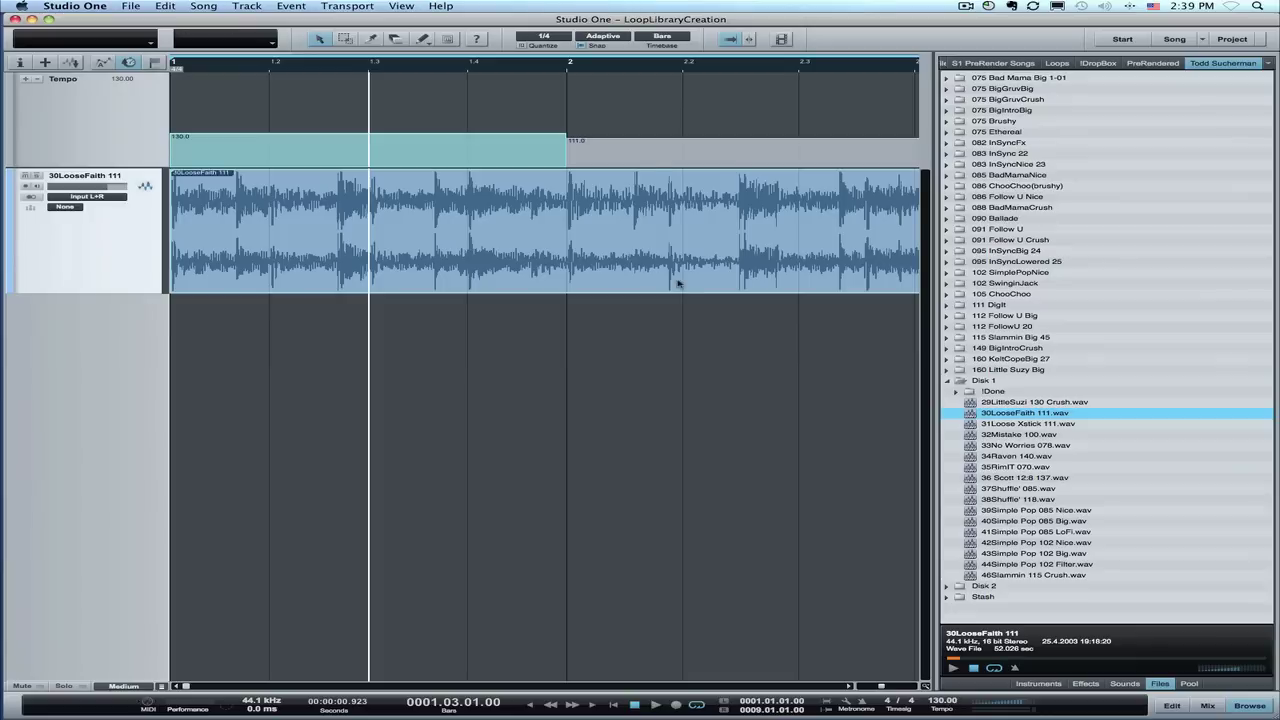
{"action": "left_click", "coordinate": [628, 158]}
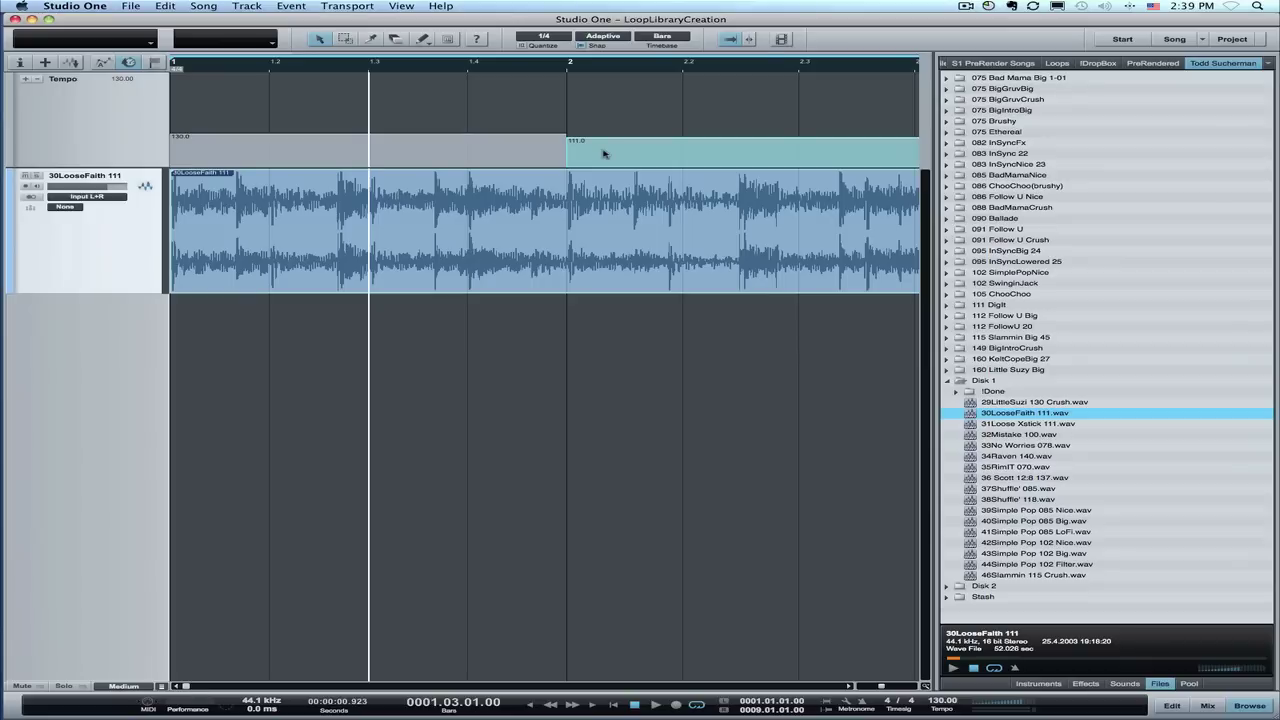
{"action": "key", "text": "Delete"}
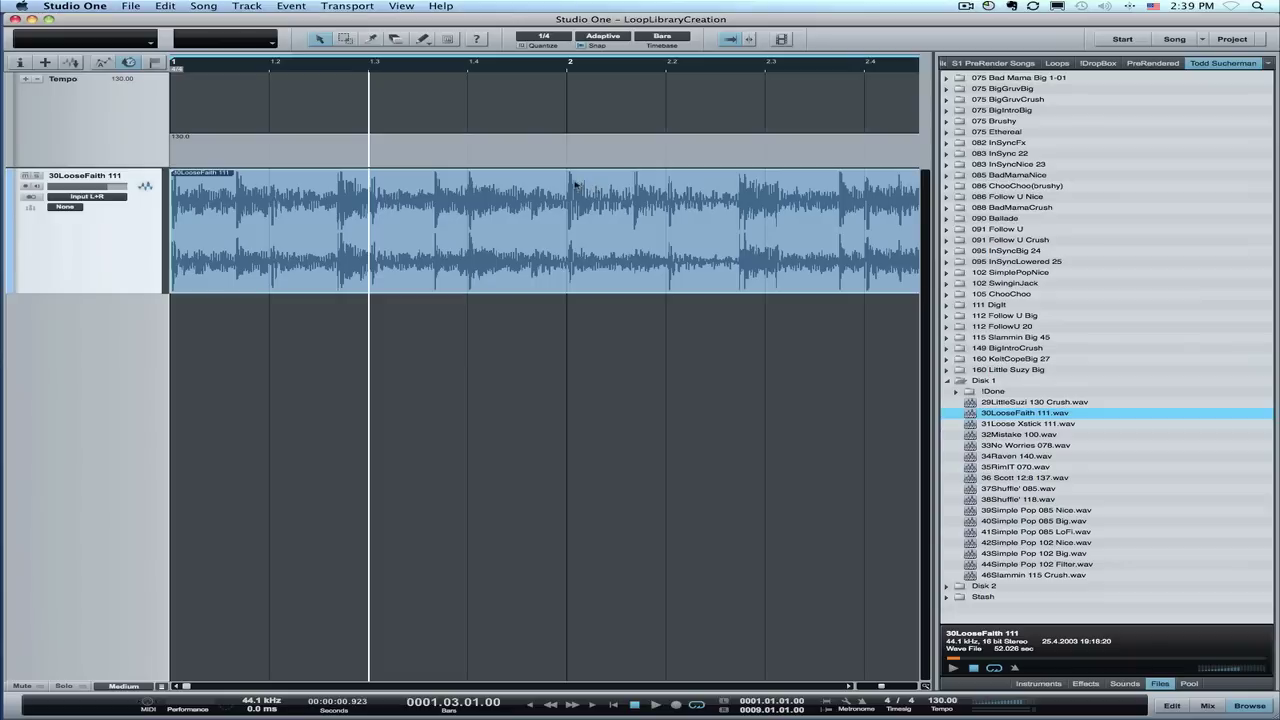
Play the end of the first phrase and check how bar 3 aligns with the waveform's downbeat.
{"action": "scroll", "coordinate": [572, 190], "scroll_direction": "right", "scroll_amount": 5}
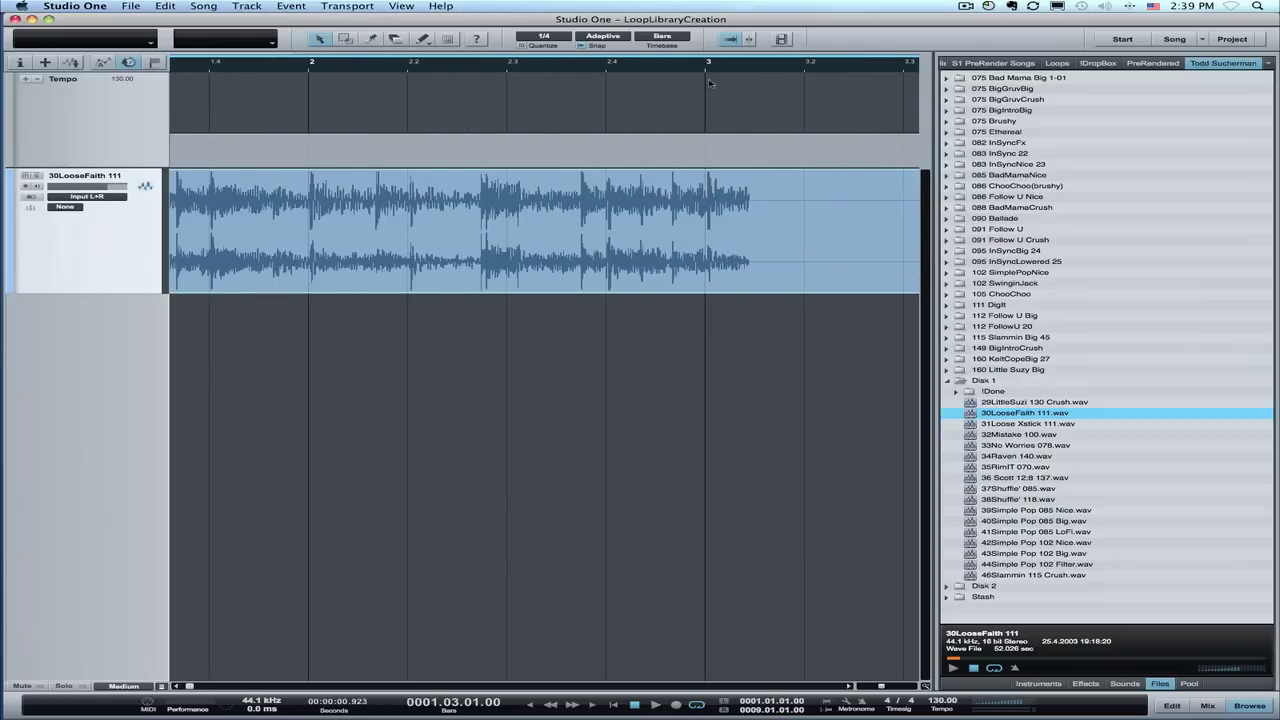
{"action": "left_click", "coordinate": [241, 66]}
{"action": "key", "text": "space"}
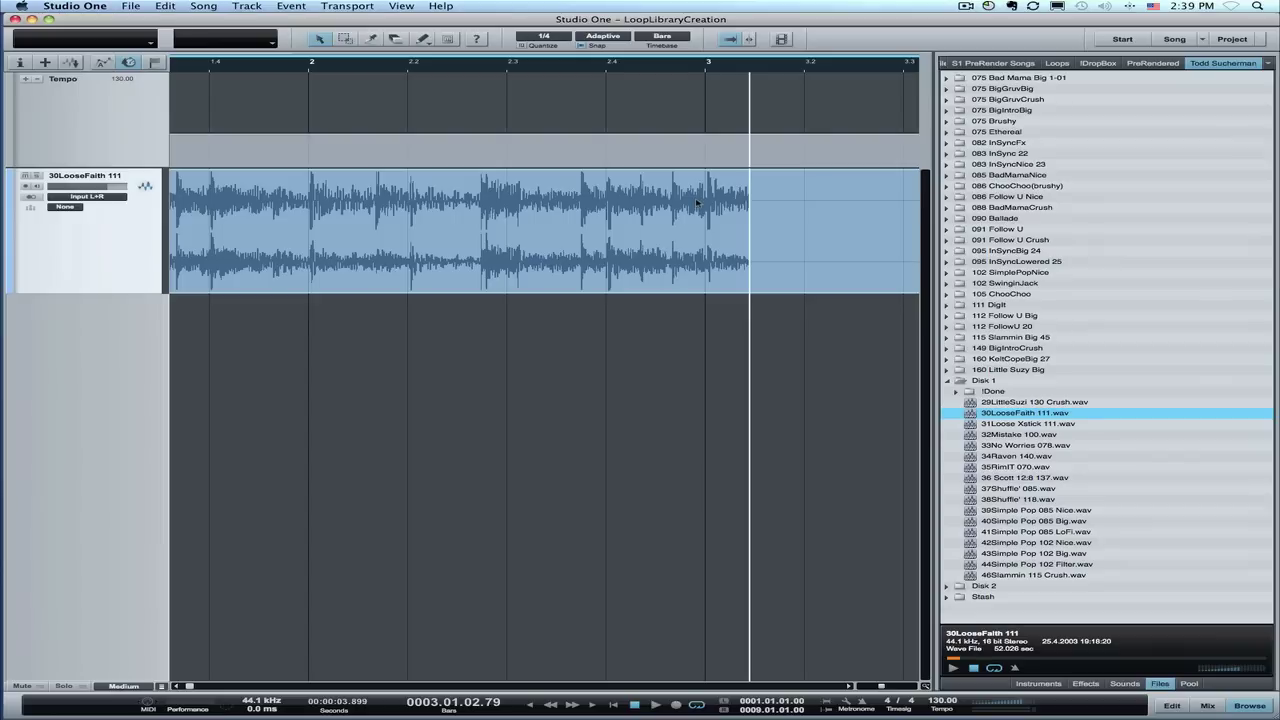
{"action": "left_click_drag", "start_coordinate": [709, 67], "coordinate": [710, 100]}
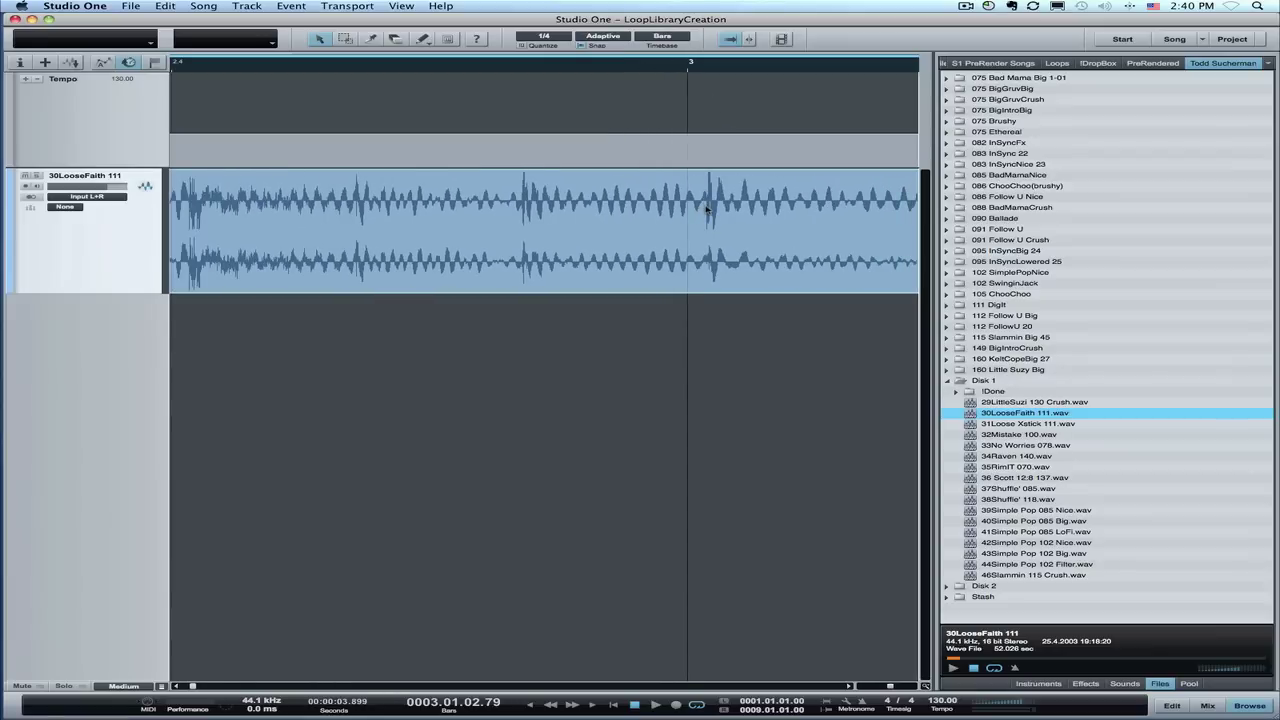
Shorten the audio event from its end to just past bar 16, keeping only the first six phrases.
{"action": "left_click_drag", "start_coordinate": [689, 64], "coordinate": [695, 34]}
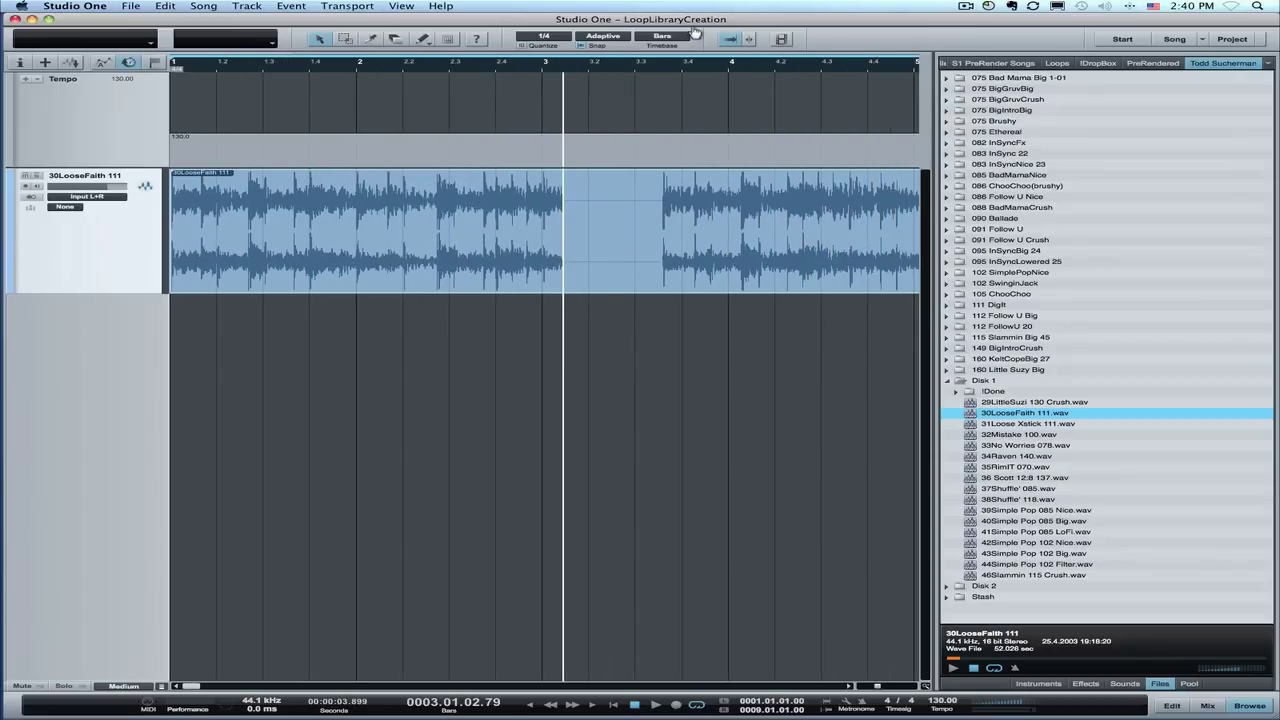
{"action": "left_click_drag", "start_coordinate": [695, 34], "coordinate": [685, 6]}
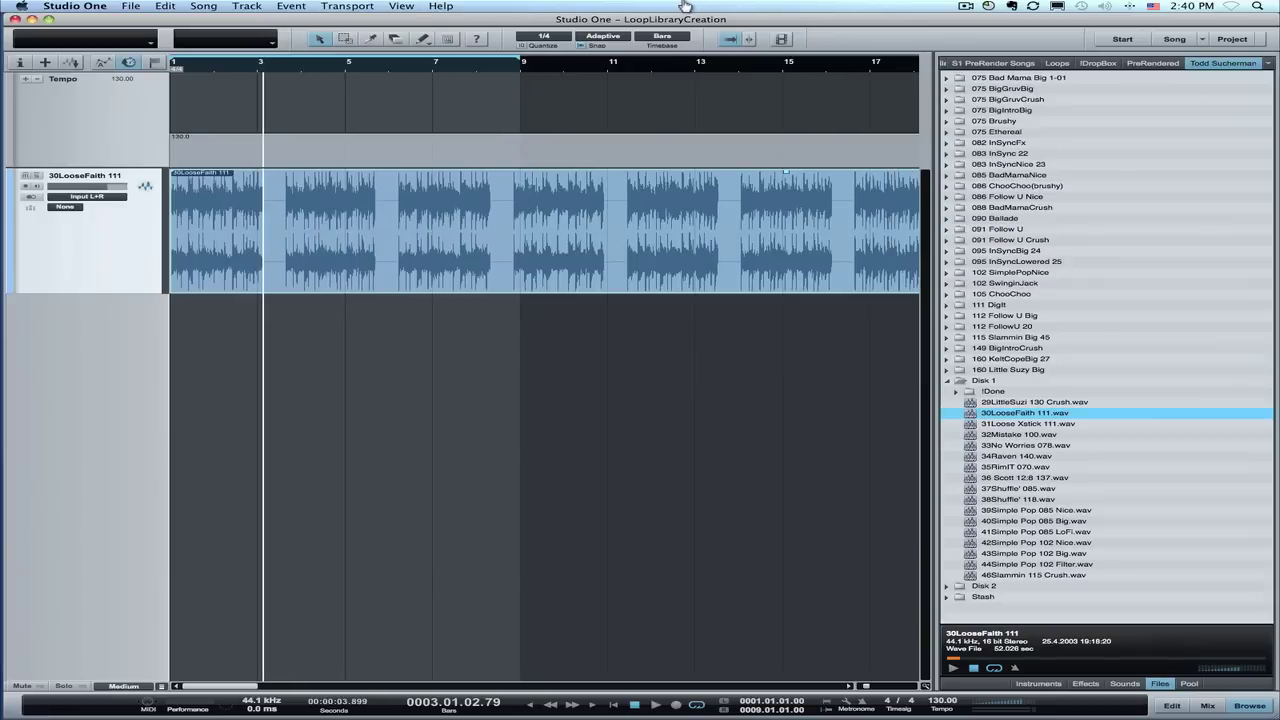
{"action": "left_click_drag", "start_coordinate": [680, 63], "coordinate": [679, 57]}
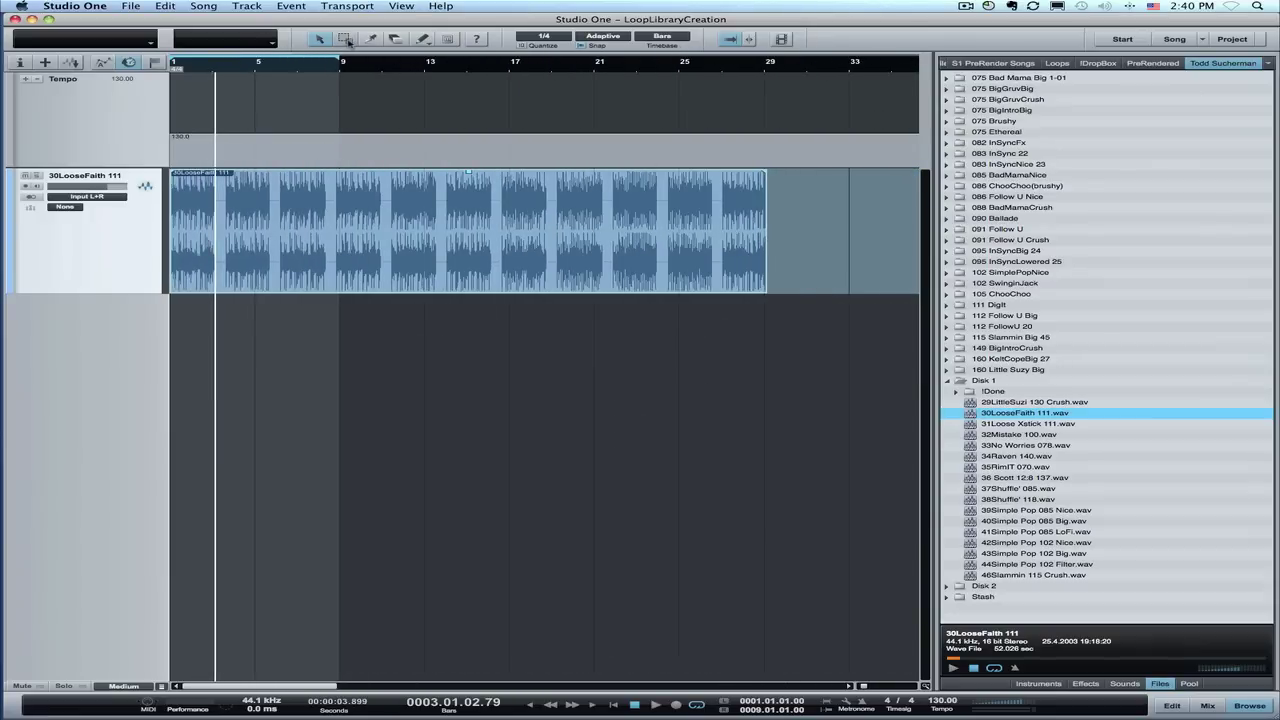
{"action": "left_click_drag", "start_coordinate": [769, 259], "coordinate": [501, 240]}
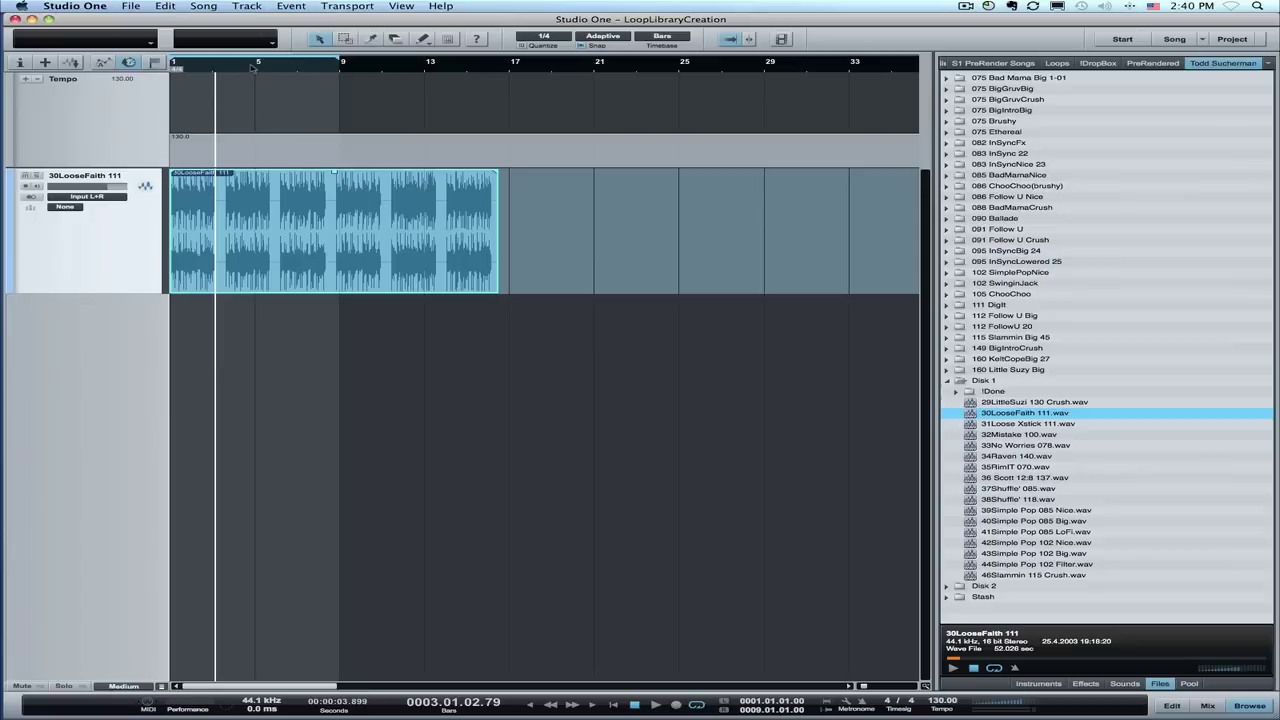
Split the audio event exactly at the start of the second phrase and at the start of the third phrase.
{"action": "key", "text": "e"}
{"action": "key", "text": "e"}
{"action": "key", "text": "e"}
{"action": "key", "text": "e"}
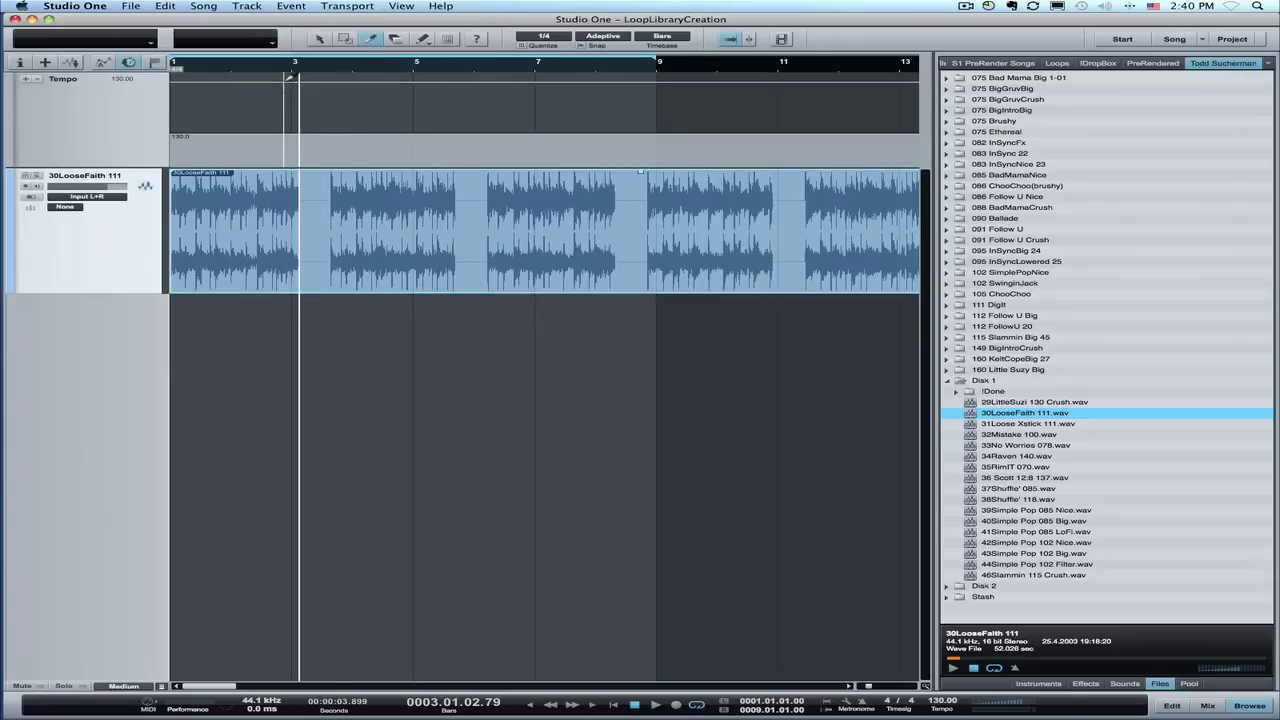
{"action": "scroll", "coordinate": [285, 87], "scroll_direction": "up", "scroll_amount": 1}
{"action": "scroll", "coordinate": [285, 100], "scroll_direction": "up", "scroll_amount": 3}
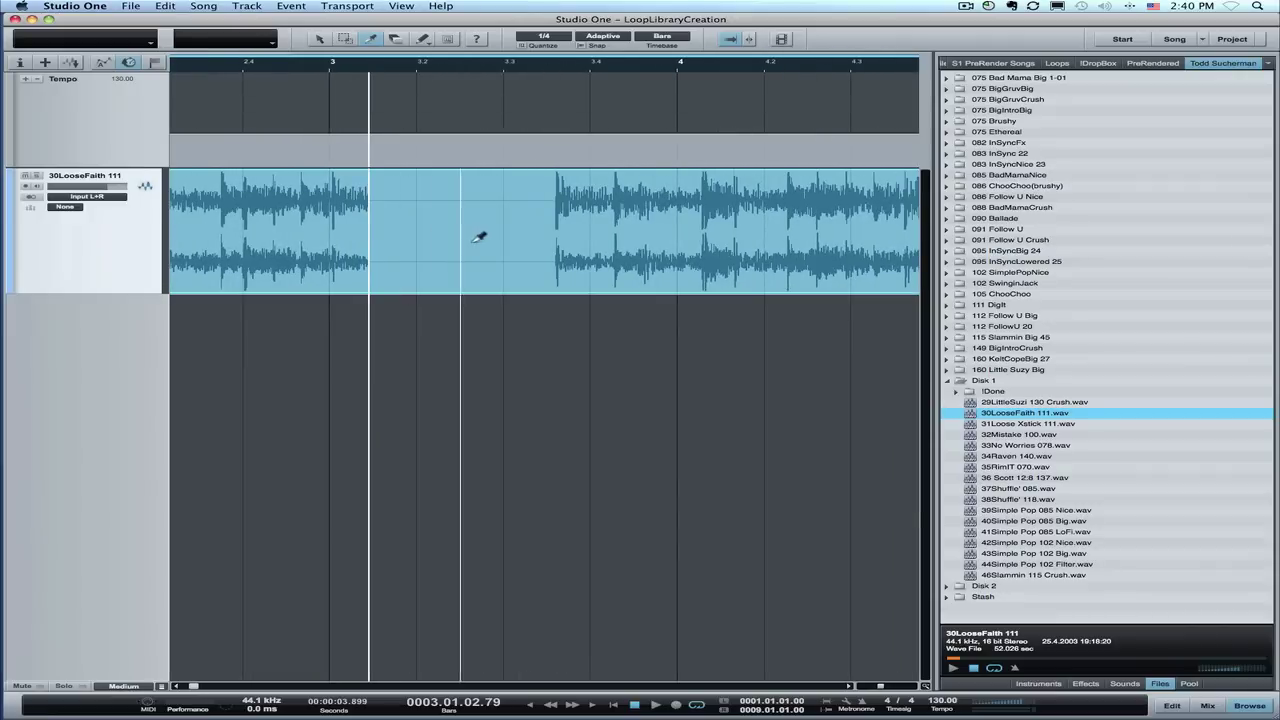
{"action": "left_click", "coordinate": [556, 238]}
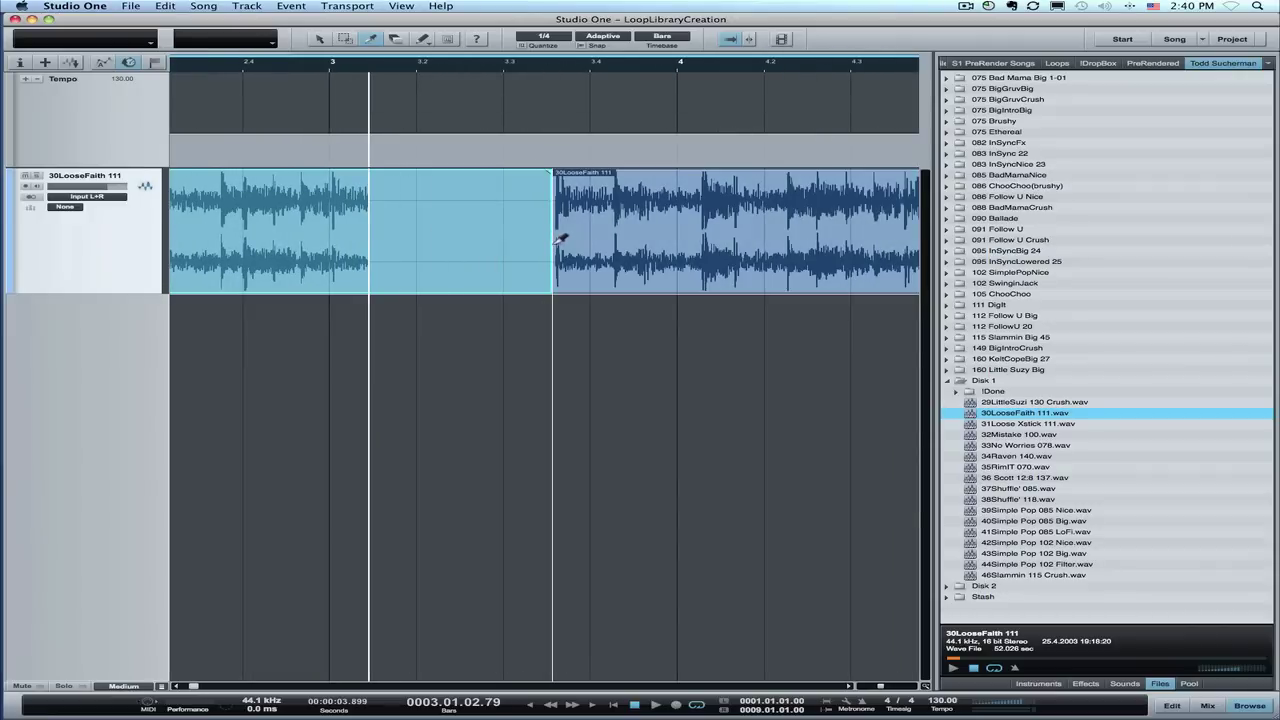
{"action": "scroll", "coordinate": [637, 250], "scroll_direction": "right", "scroll_amount": 3}
{"action": "scroll", "coordinate": [637, 250], "scroll_direction": "right", "scroll_amount": 3}
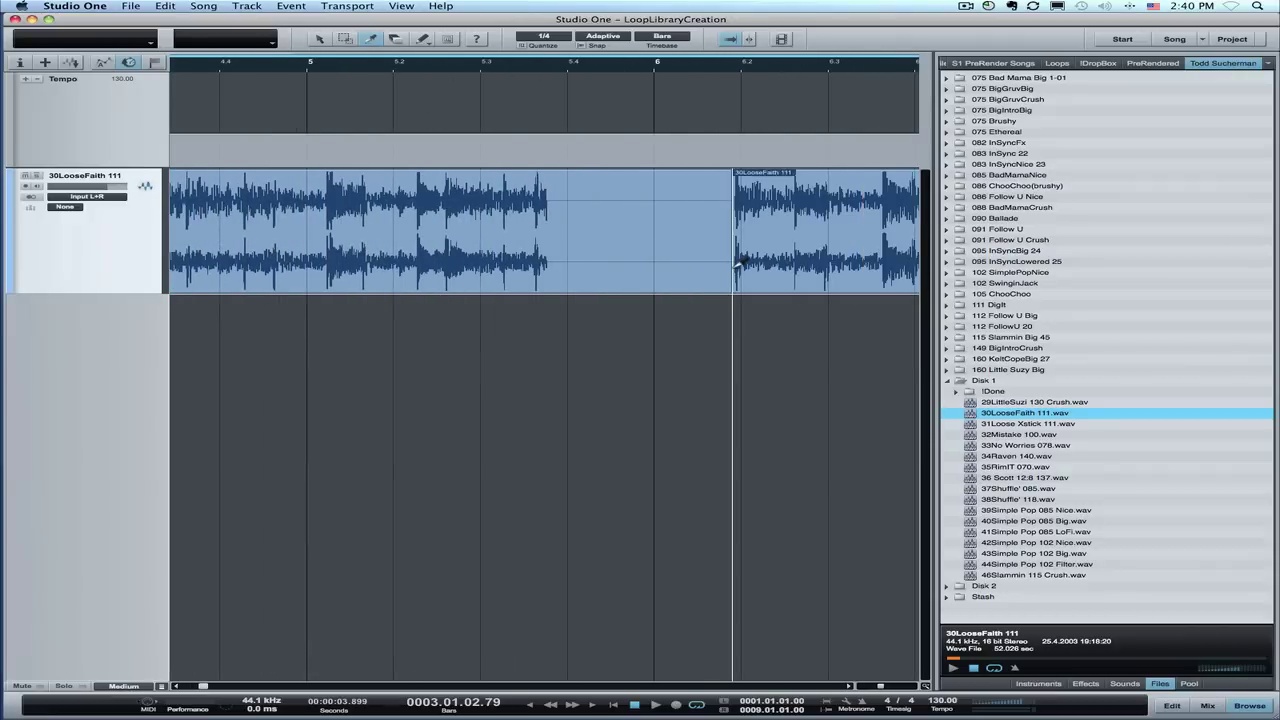
Split the audio event exactly at the starts of the fourth, fifth and sixth phrases.
{"action": "scroll", "coordinate": [737, 263], "scroll_direction": "right", "scroll_amount": 8}
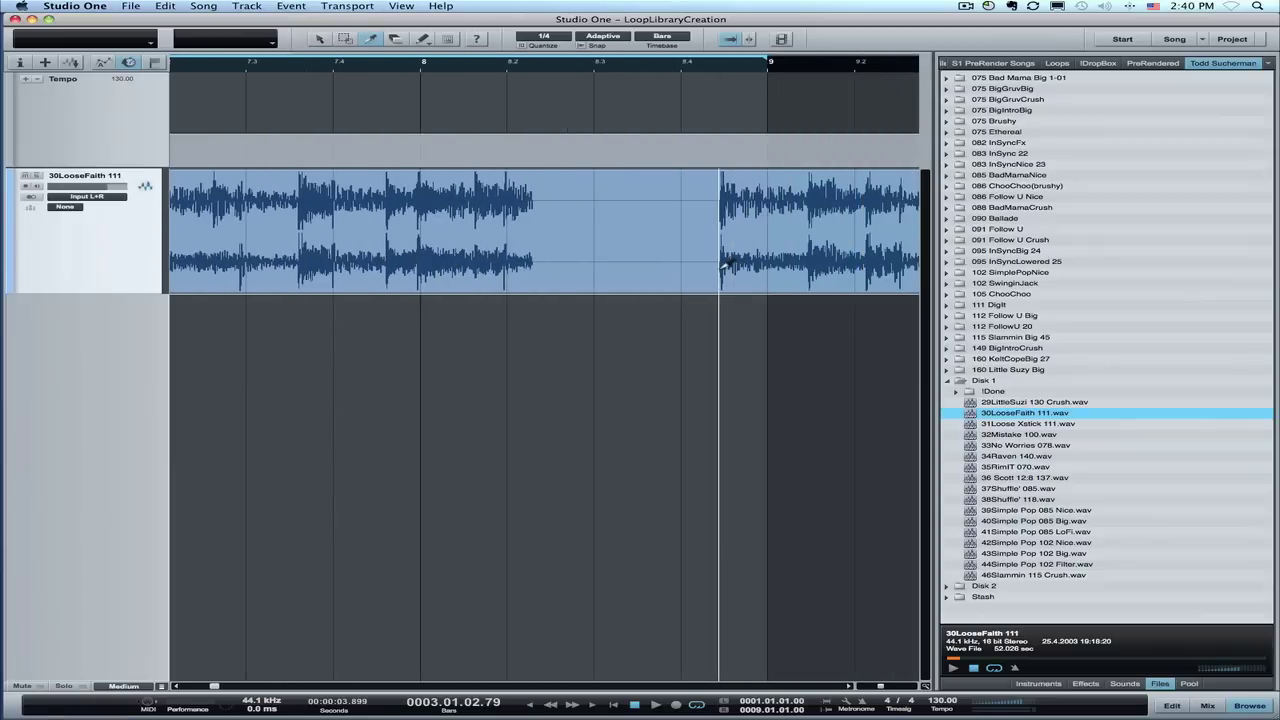
{"action": "scroll", "coordinate": [740, 265], "scroll_direction": "right", "scroll_amount": 7}
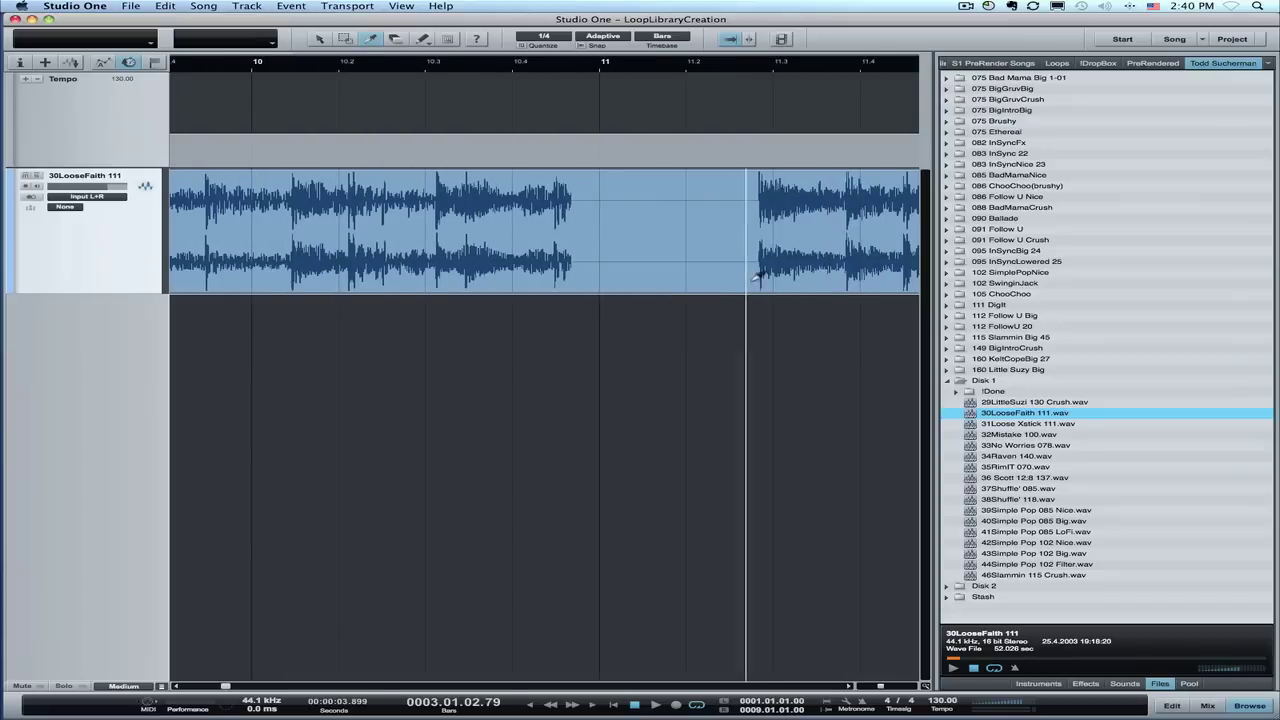
{"action": "left_click", "coordinate": [757, 275]}
{"action": "scroll", "coordinate": [670, 265], "scroll_direction": "right", "scroll_amount": 8}
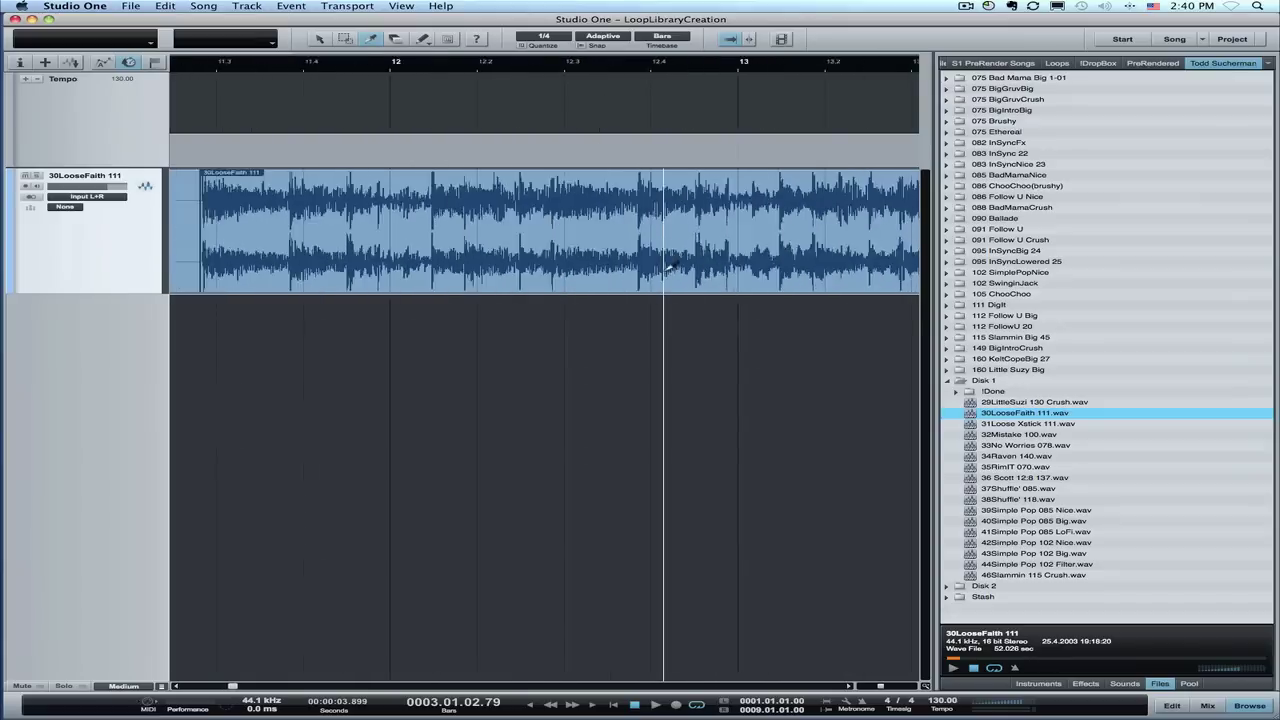
{"action": "left_click", "coordinate": [601, 263]}
{"action": "scroll", "coordinate": [708, 270], "scroll_direction": "right", "scroll_amount": 5}
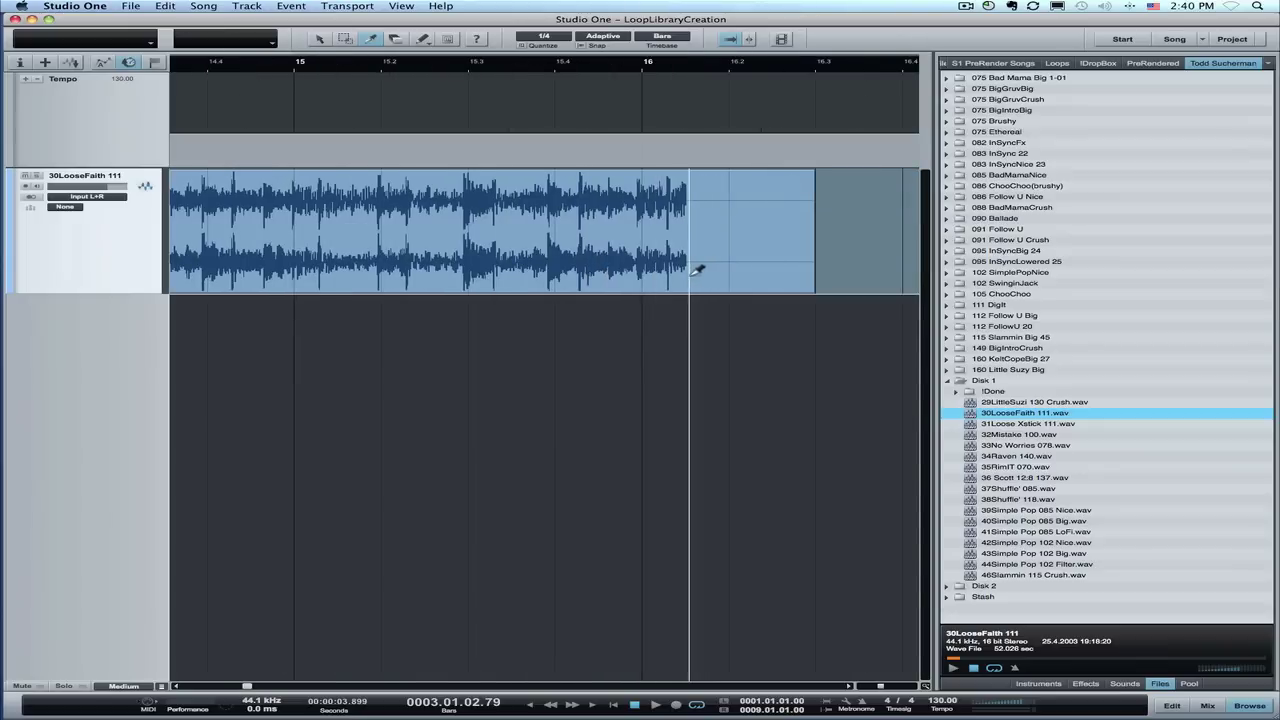
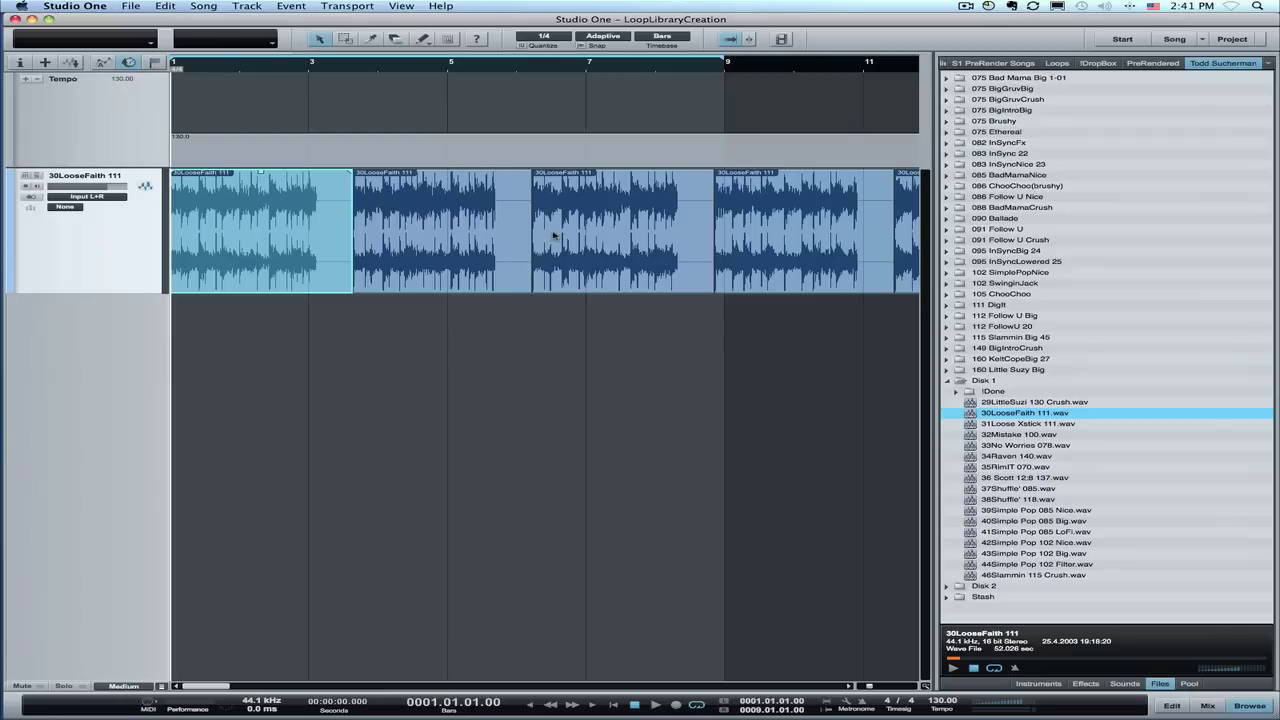
Set the quantize value to 1/1 and quantize the event starts of all the split phrases.
{"action": "key", "text": "super+a"}
{"action": "right_click", "coordinate": [482, 222]}
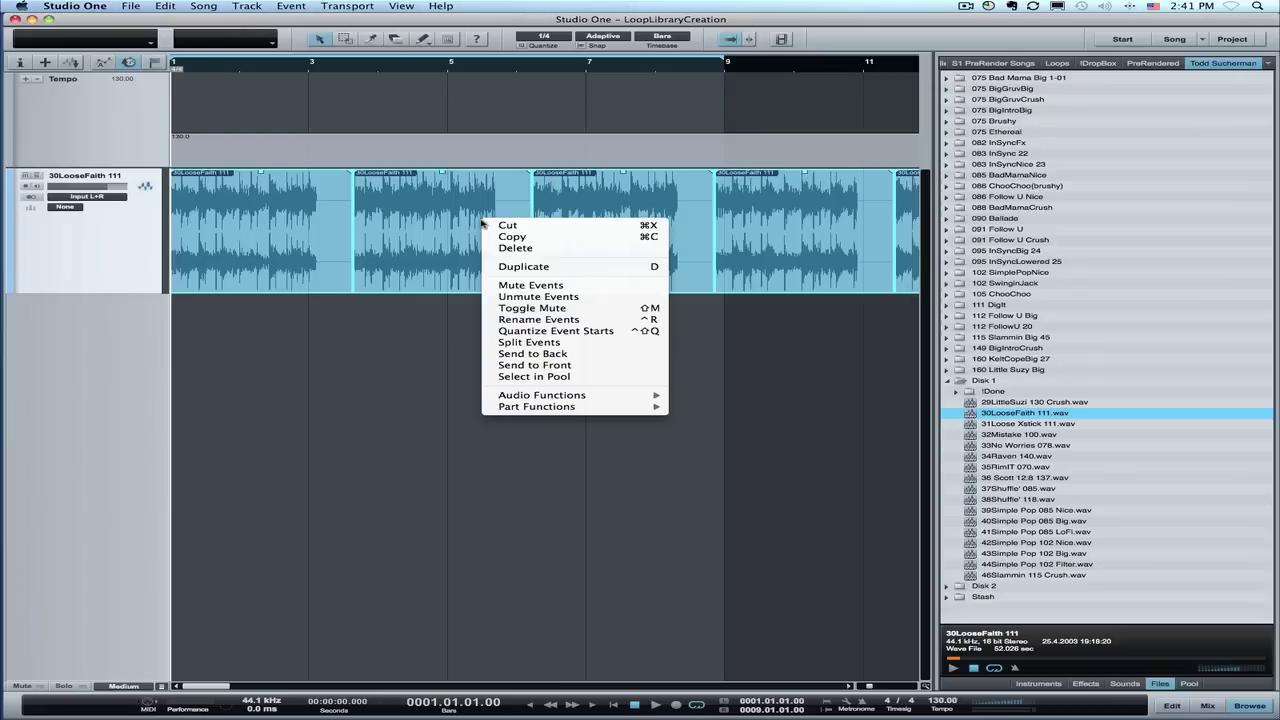
{"action": "left_click", "coordinate": [531, 334]}
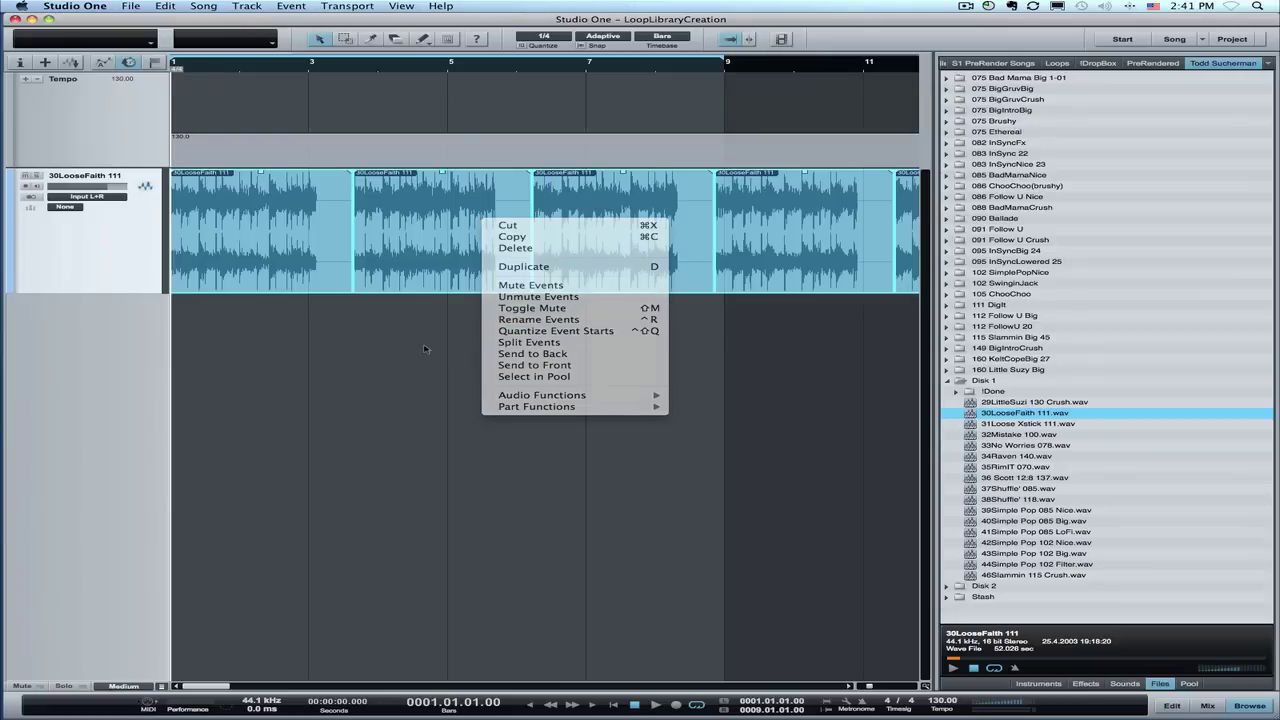
{"action": "left_click", "coordinate": [544, 37]}
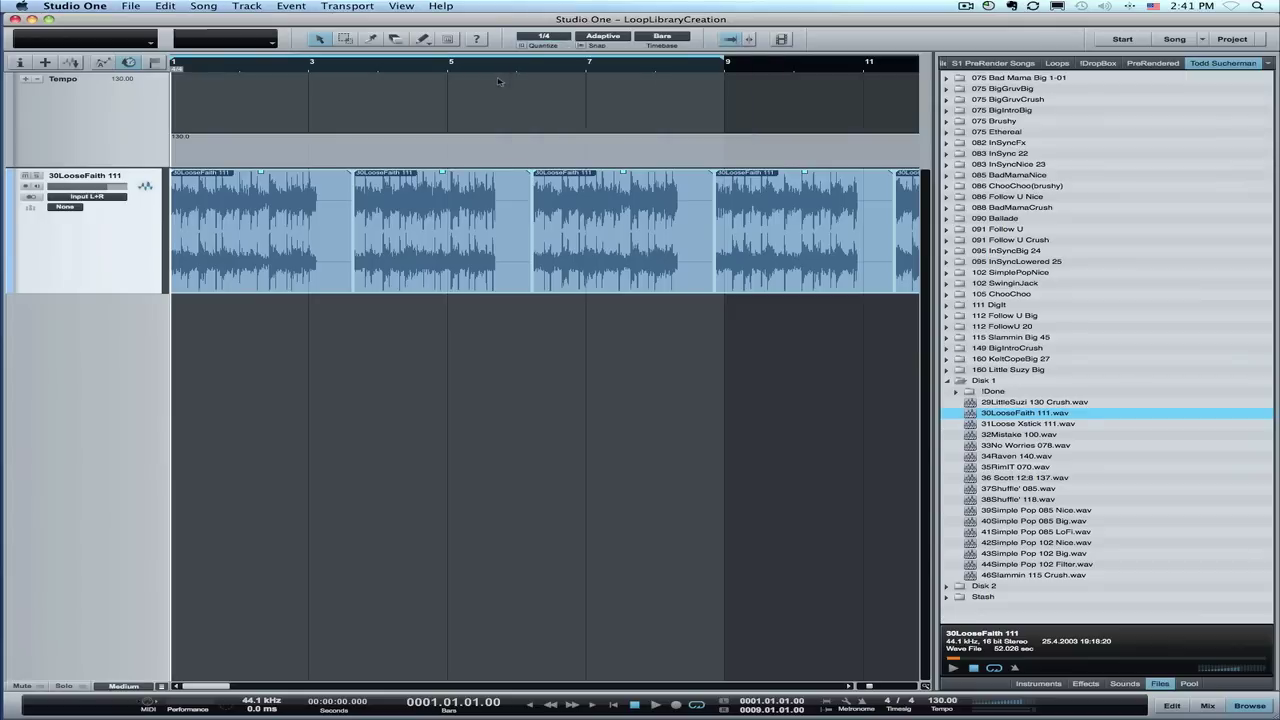
{"action": "left_click", "coordinate": [540, 39]}
{"action": "left_click", "coordinate": [537, 57]}
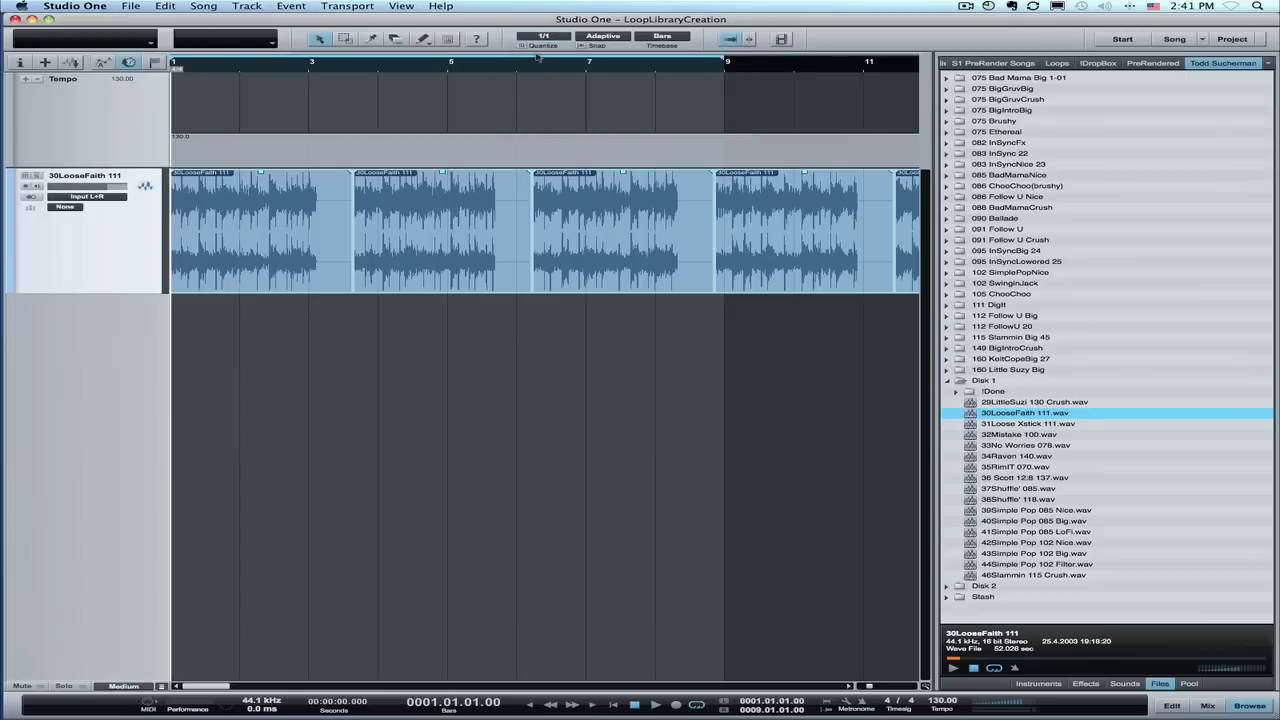
{"action": "right_click", "coordinate": [306, 222]}
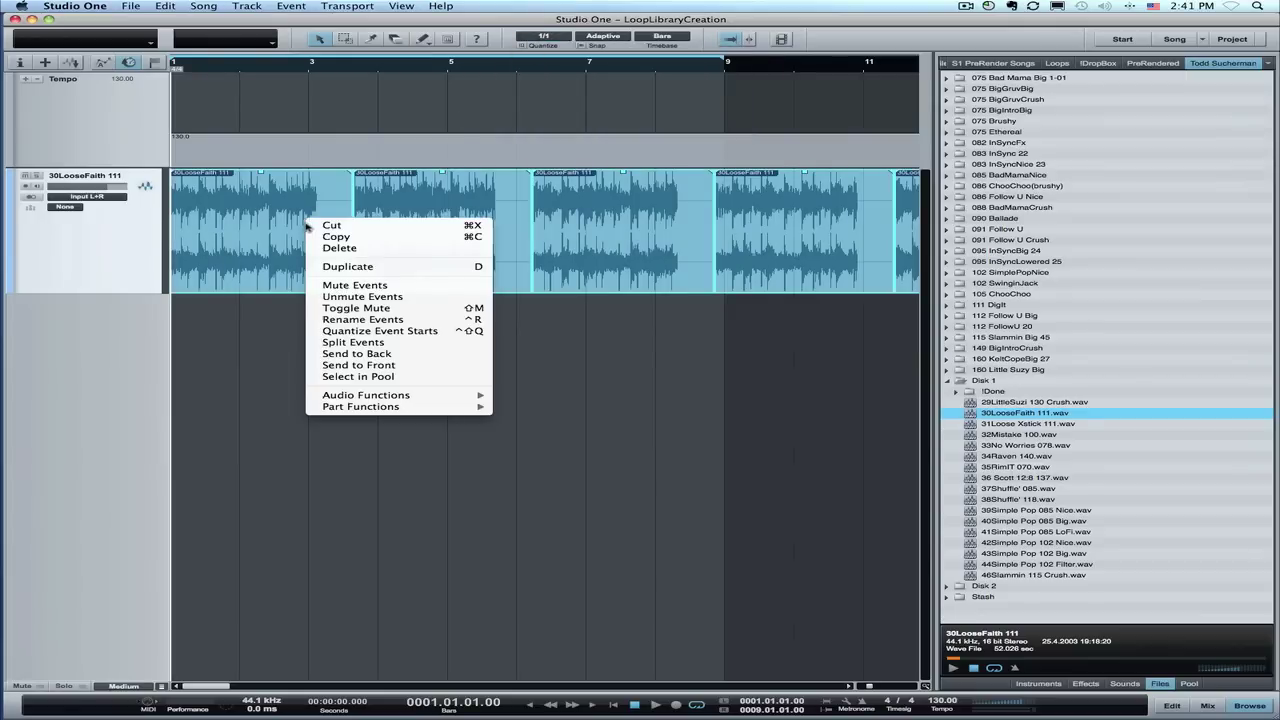
{"action": "left_click", "coordinate": [368, 331]}
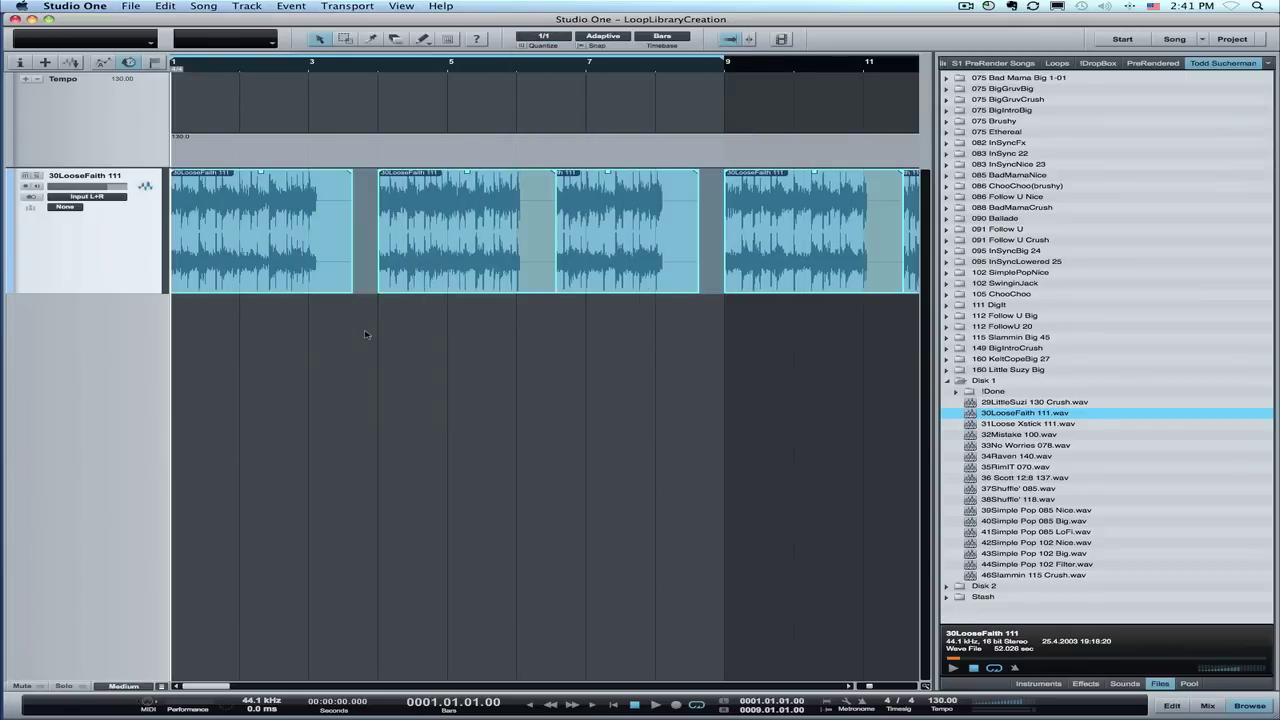
Move the overlapping third and fifth phrase events straight down onto a new second track, keeping their bar positions.
{"action": "left_click", "coordinate": [472, 345]}
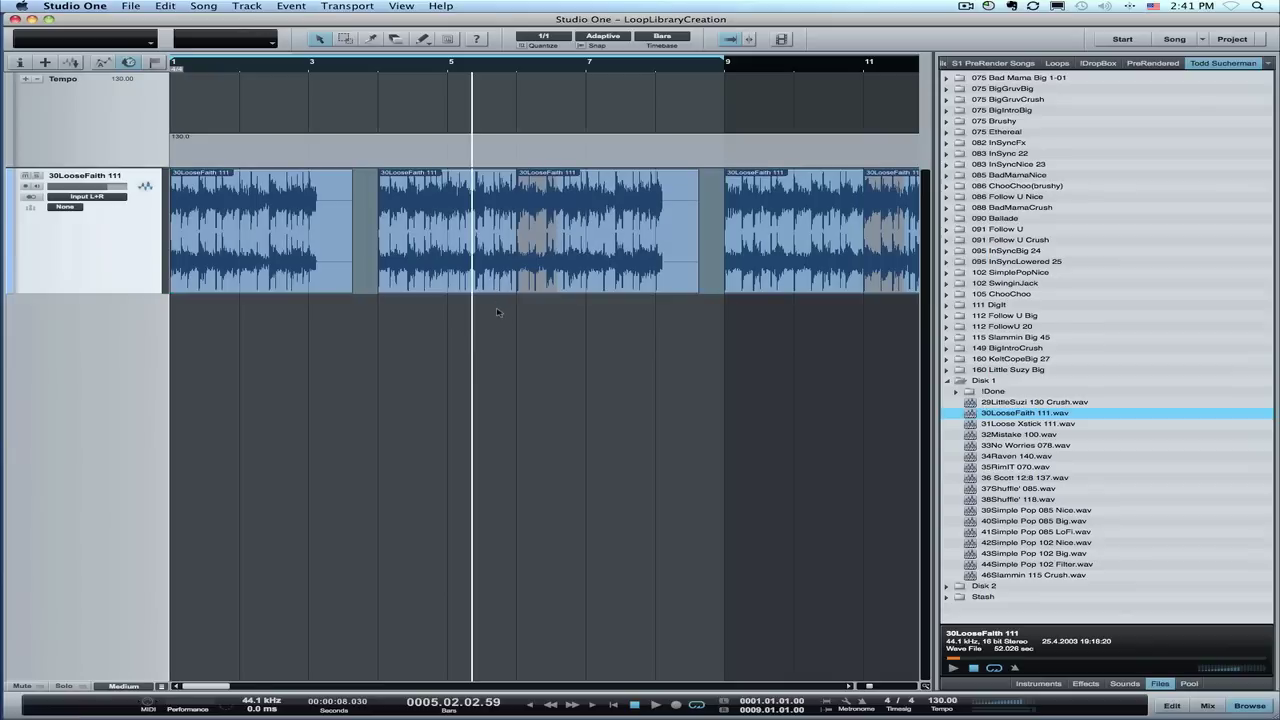
{"action": "left_click_drag", "start_coordinate": [597, 272], "coordinate": [595, 333]}
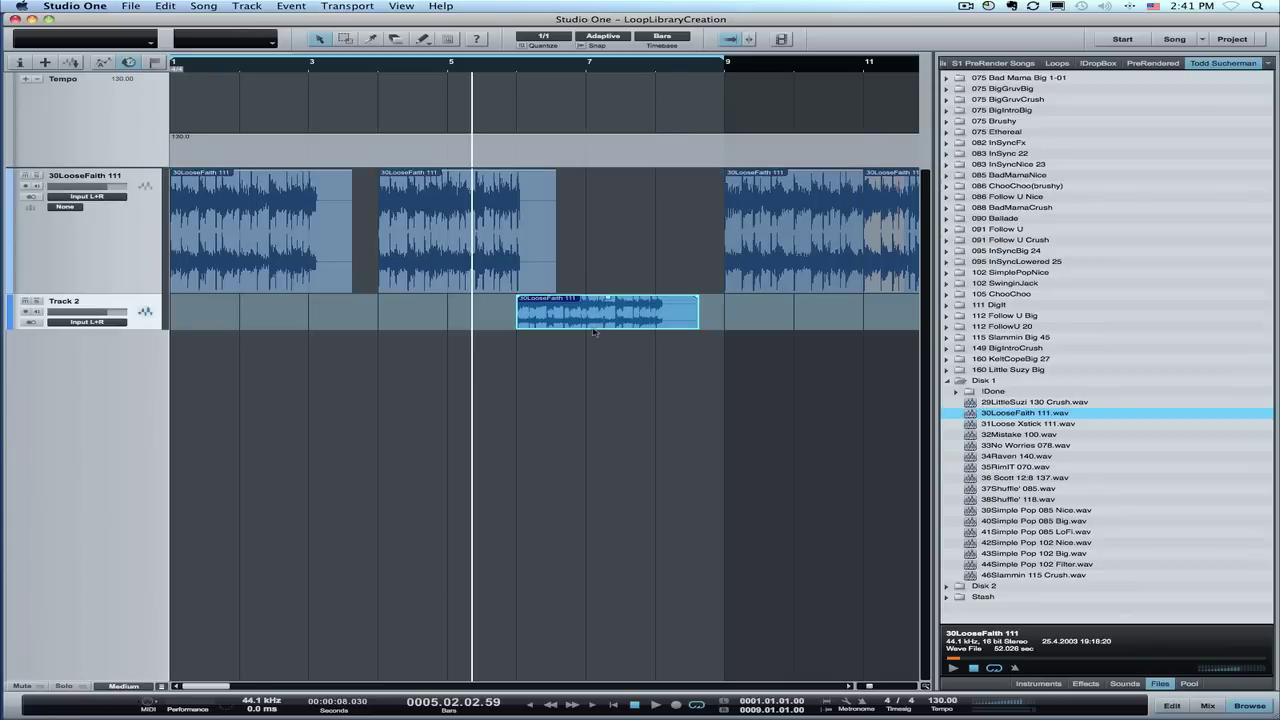
{"action": "scroll", "coordinate": [696, 364], "scroll_direction": "right", "scroll_amount": 5}
{"action": "left_click", "coordinate": [710, 276]}
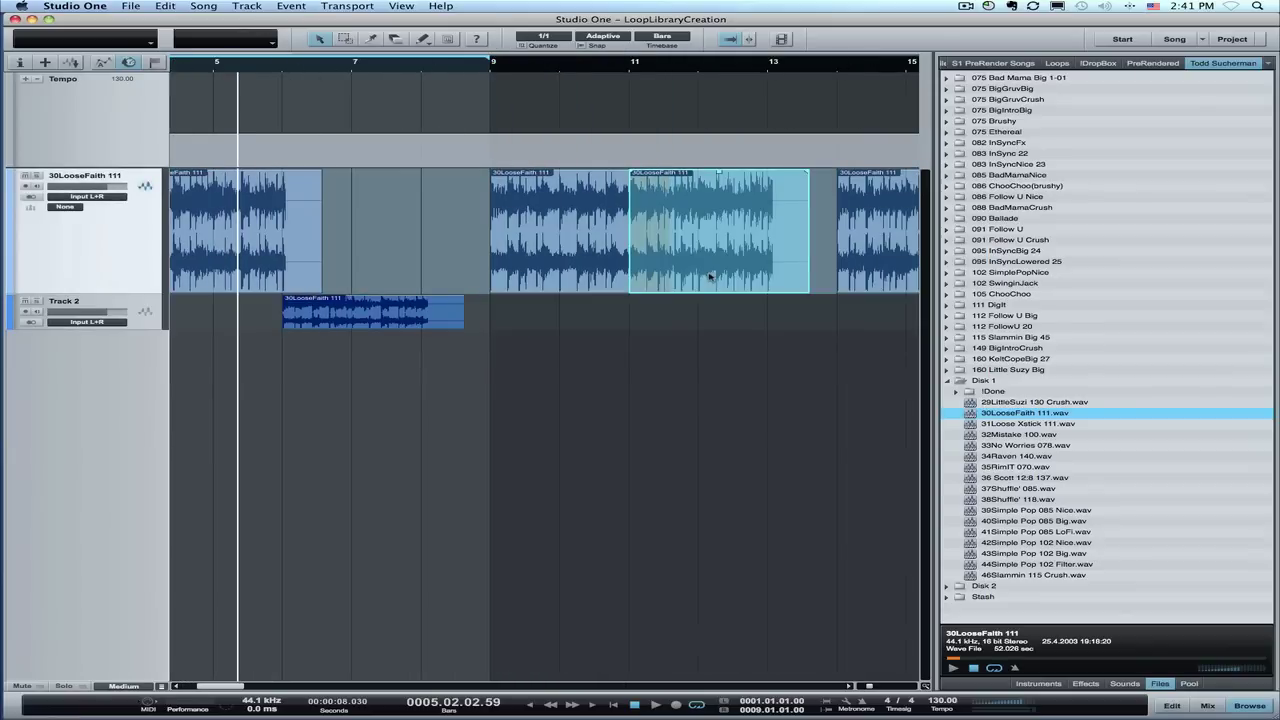
{"action": "left_click_drag", "start_coordinate": [715, 273], "coordinate": [711, 314]}
{"action": "scroll", "coordinate": [776, 368], "scroll_direction": "right", "scroll_amount": 7}
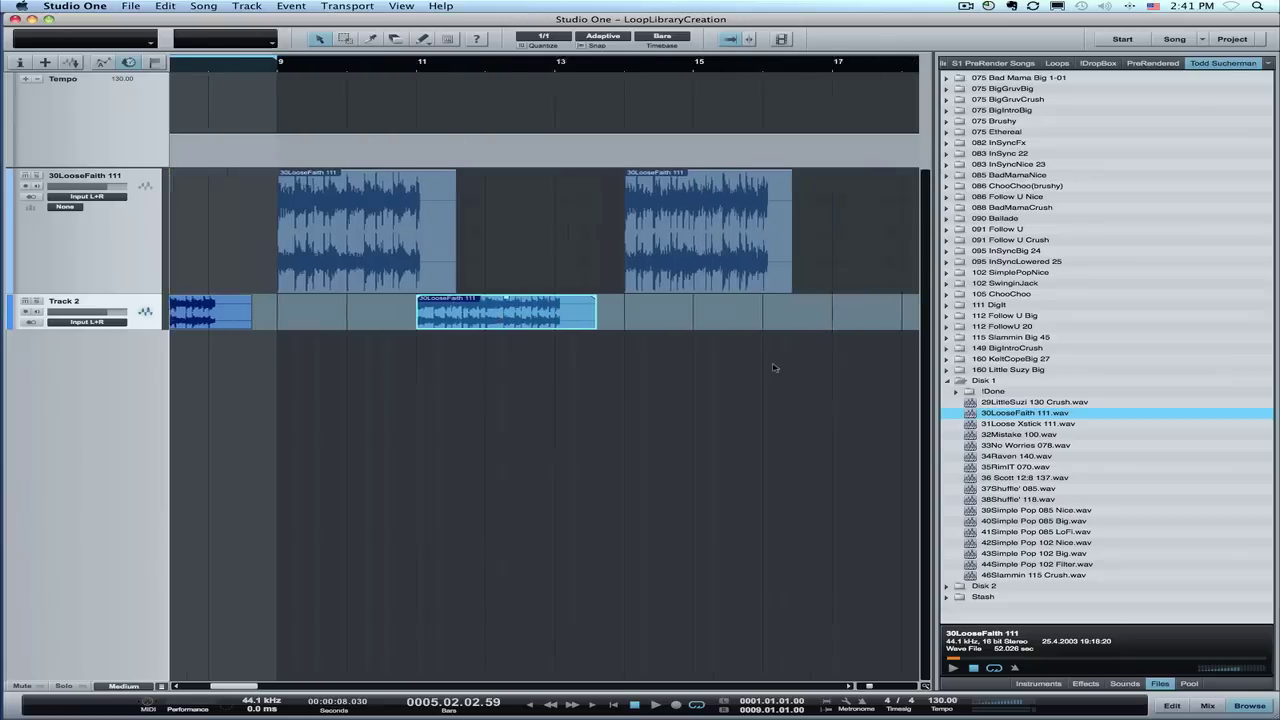
{"action": "scroll", "coordinate": [588, 340], "scroll_direction": "left", "scroll_amount": 10}
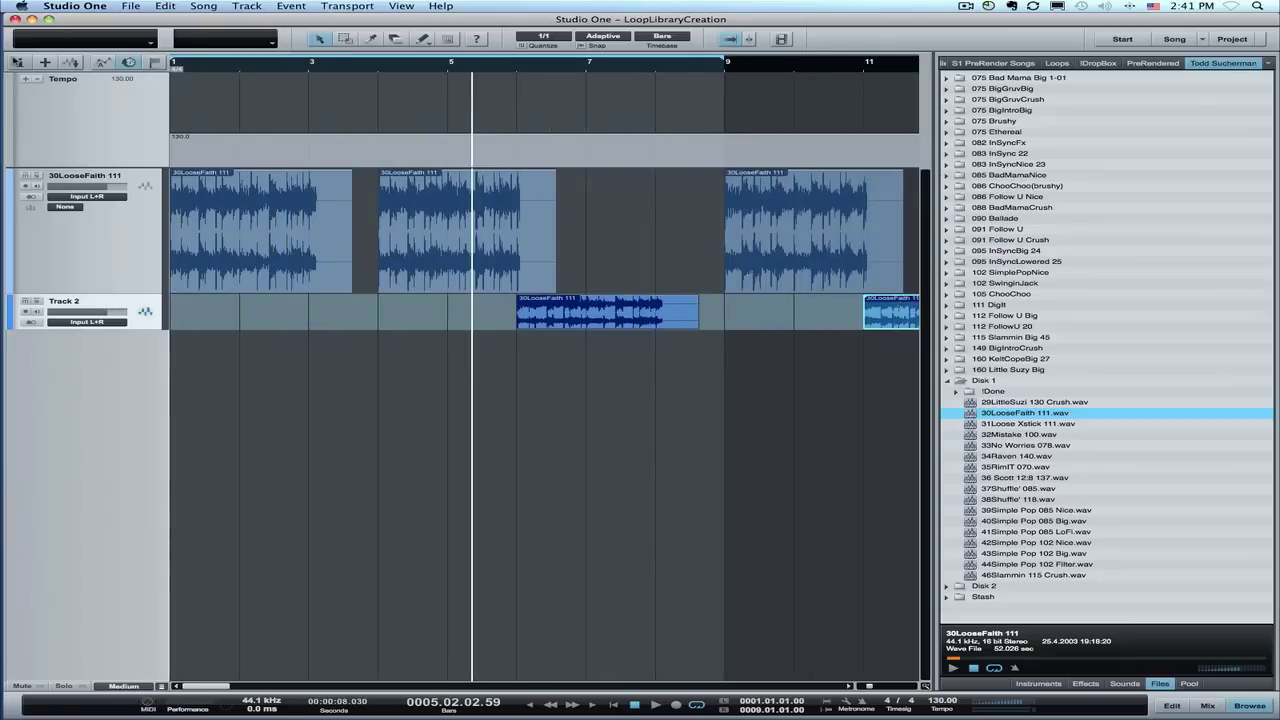
Open the track inspector and set the tempo mode of Track 2 to Don't follow.
{"action": "left_click", "coordinate": [18, 62]}
{"action": "left_click", "coordinate": [86, 167]}
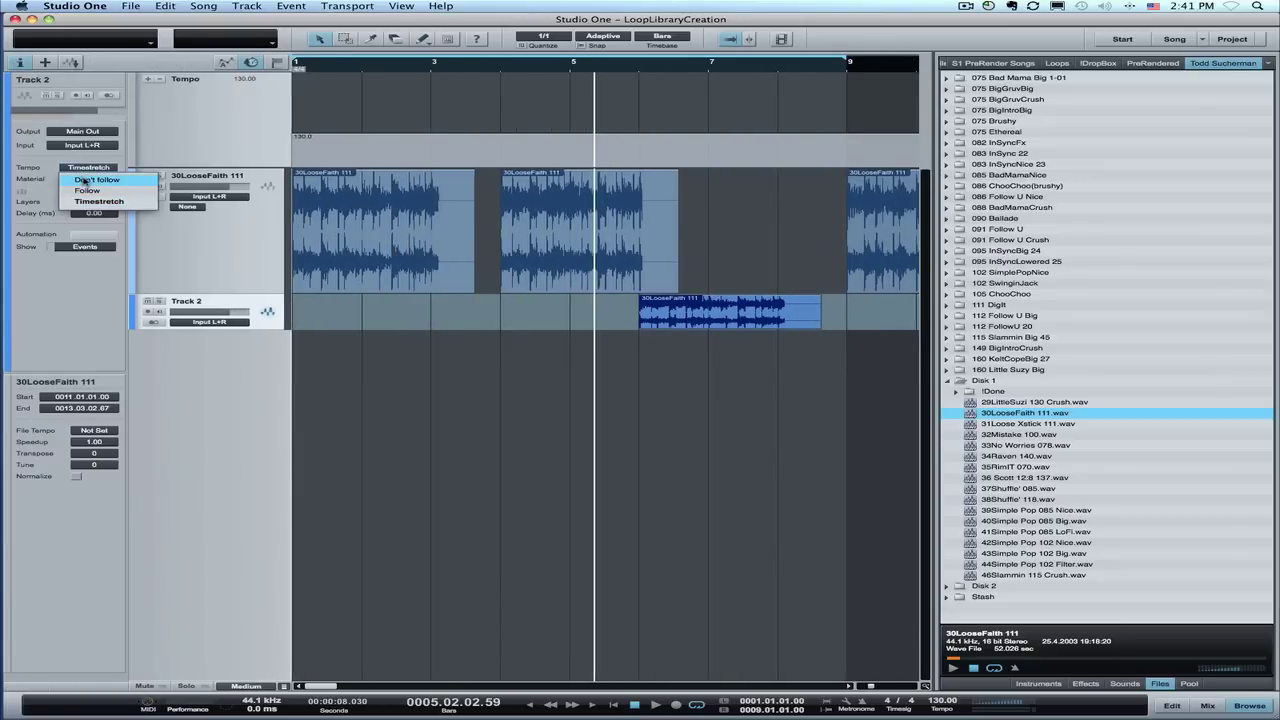
{"action": "left_click", "coordinate": [88, 178]}
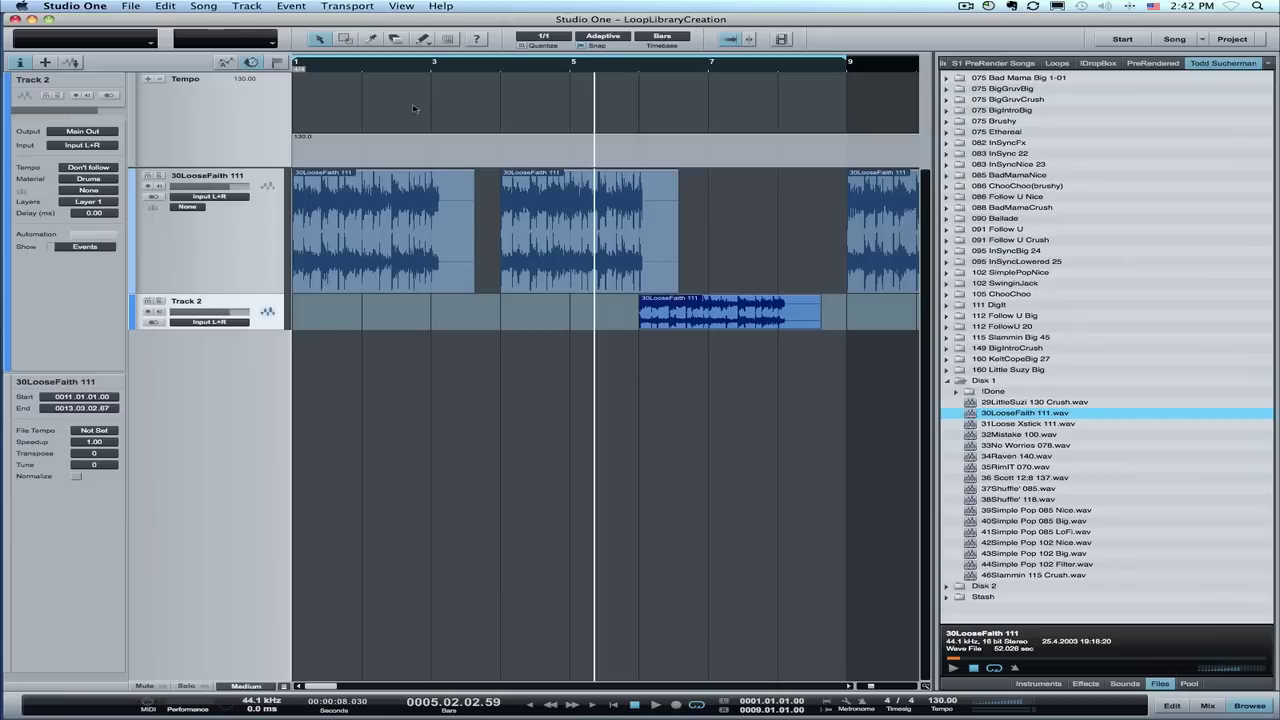
Enlarge the timeline around bars 4 to 8 and hide the tempo track.
{"action": "left_click", "coordinate": [727, 152]}
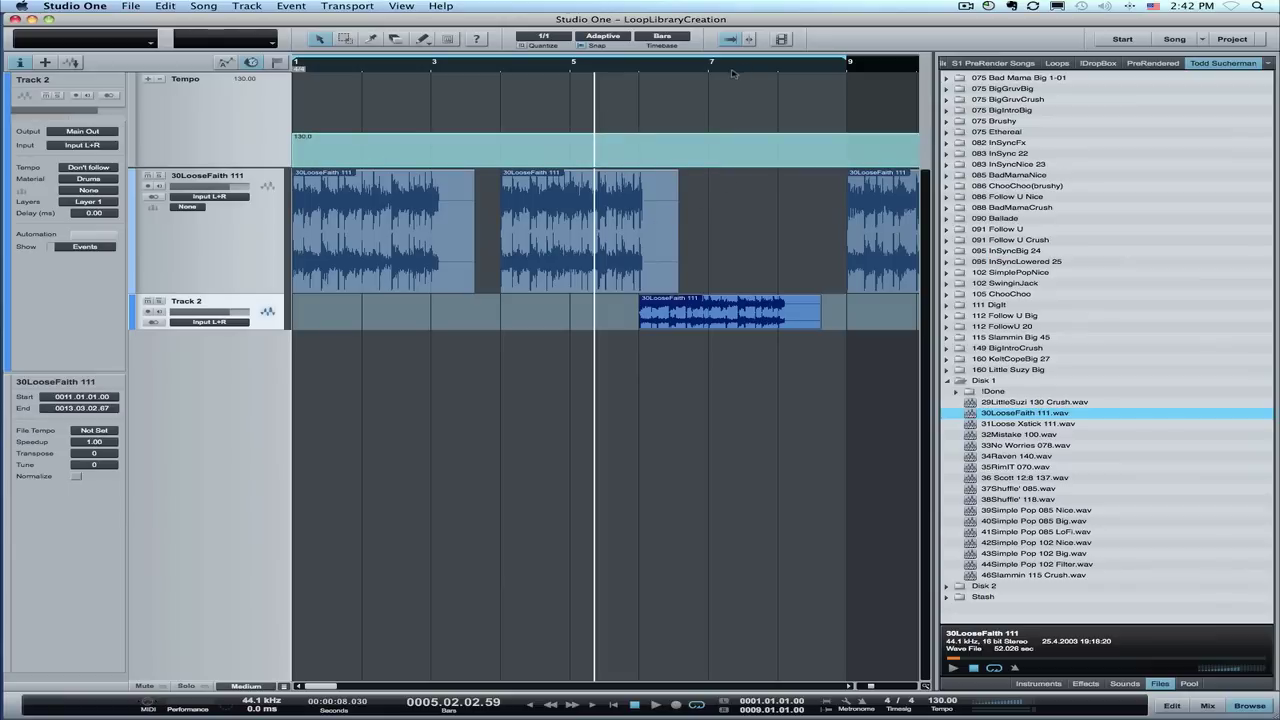
{"action": "mouse_move", "coordinate": [732, 72]}
{"action": "left_mouse_down"}
{"action": "mouse_move", "coordinate": [732, 115]}
{"action": "mouse_move", "coordinate": [739, 85]}
{"action": "left_mouse_up"}
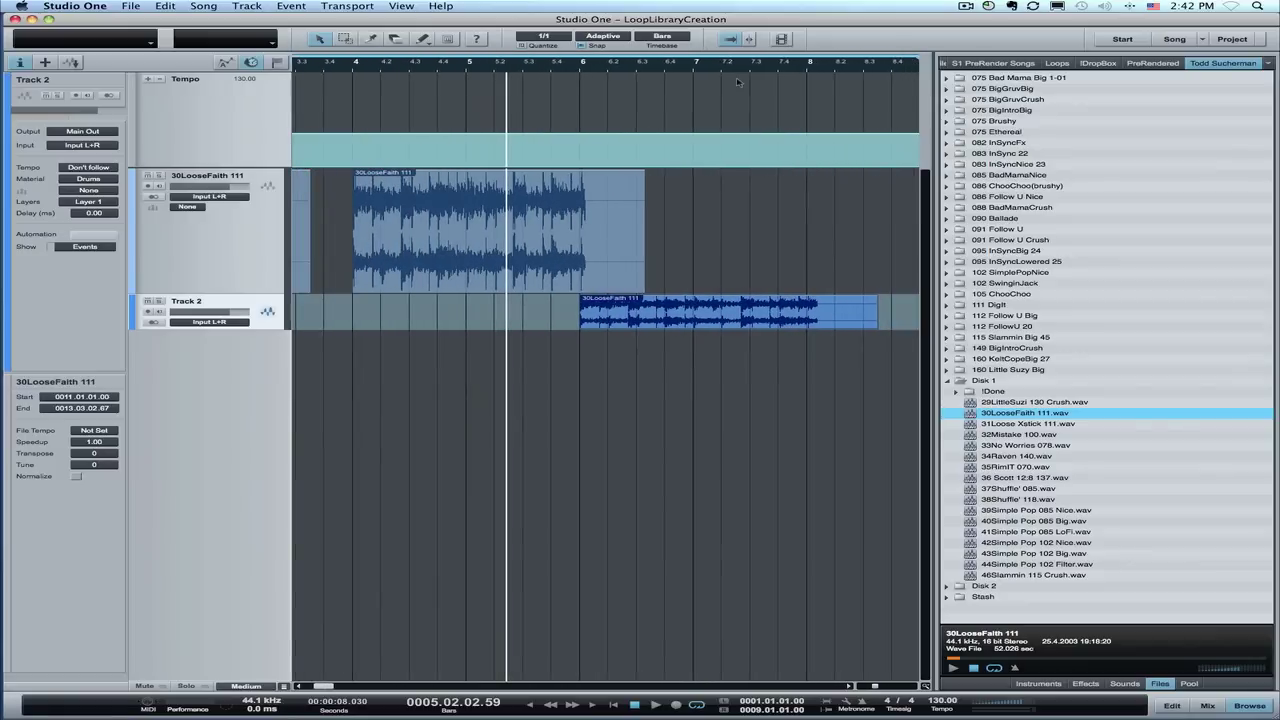
{"action": "left_click", "coordinate": [250, 62]}
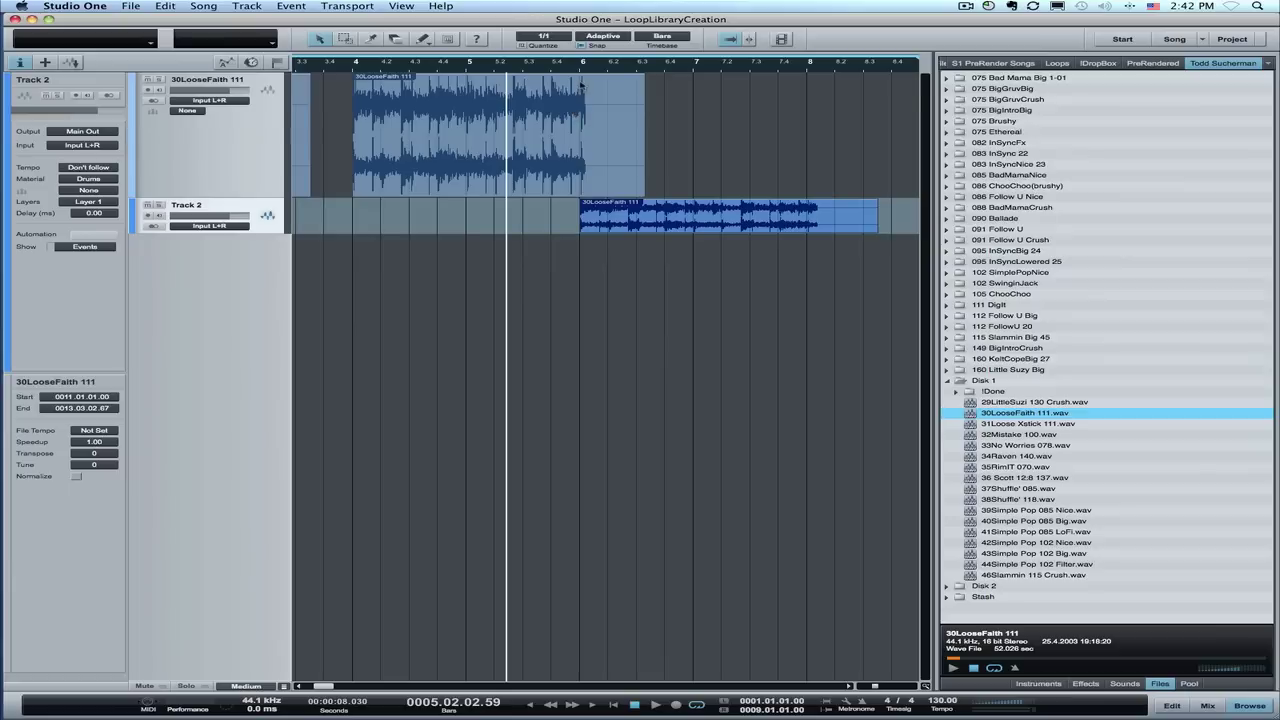
Split the first three phrases two bars after their starts, at bars 3, 6 and 8, with the Split tool.
{"action": "scroll", "coordinate": [501, 260], "scroll_direction": "left", "scroll_amount": 5}
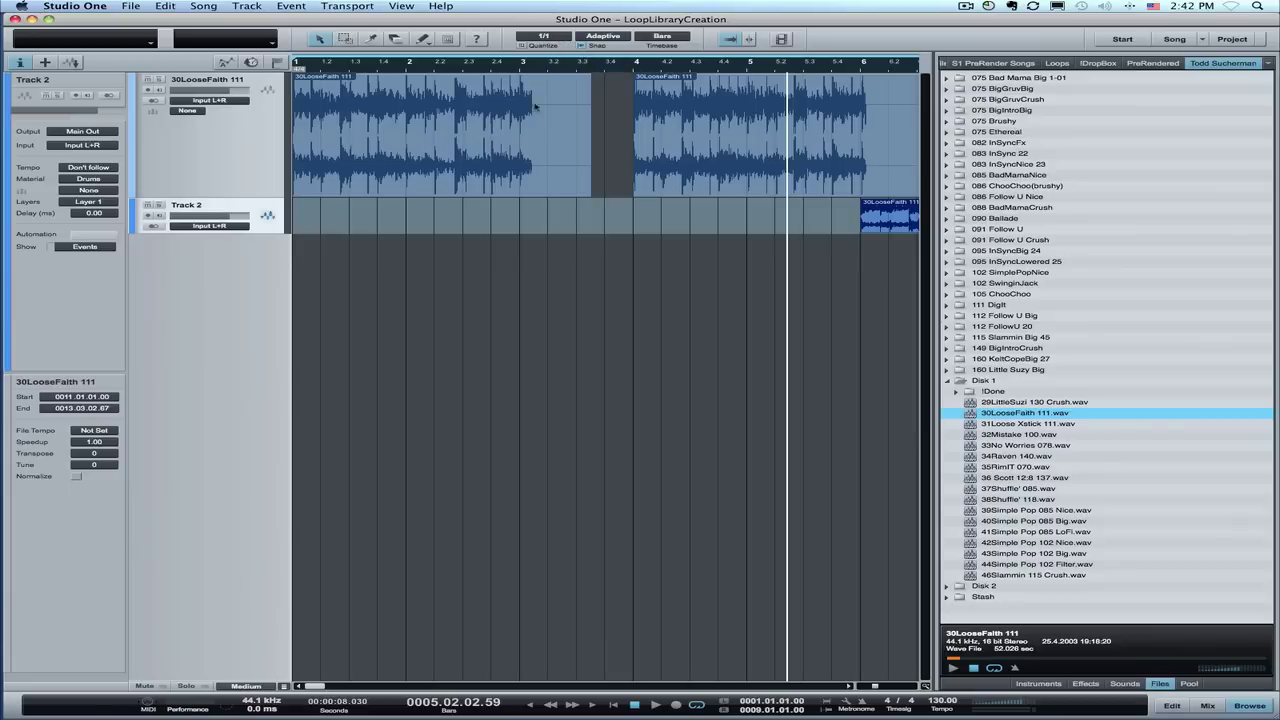
{"action": "left_click", "coordinate": [371, 38]}
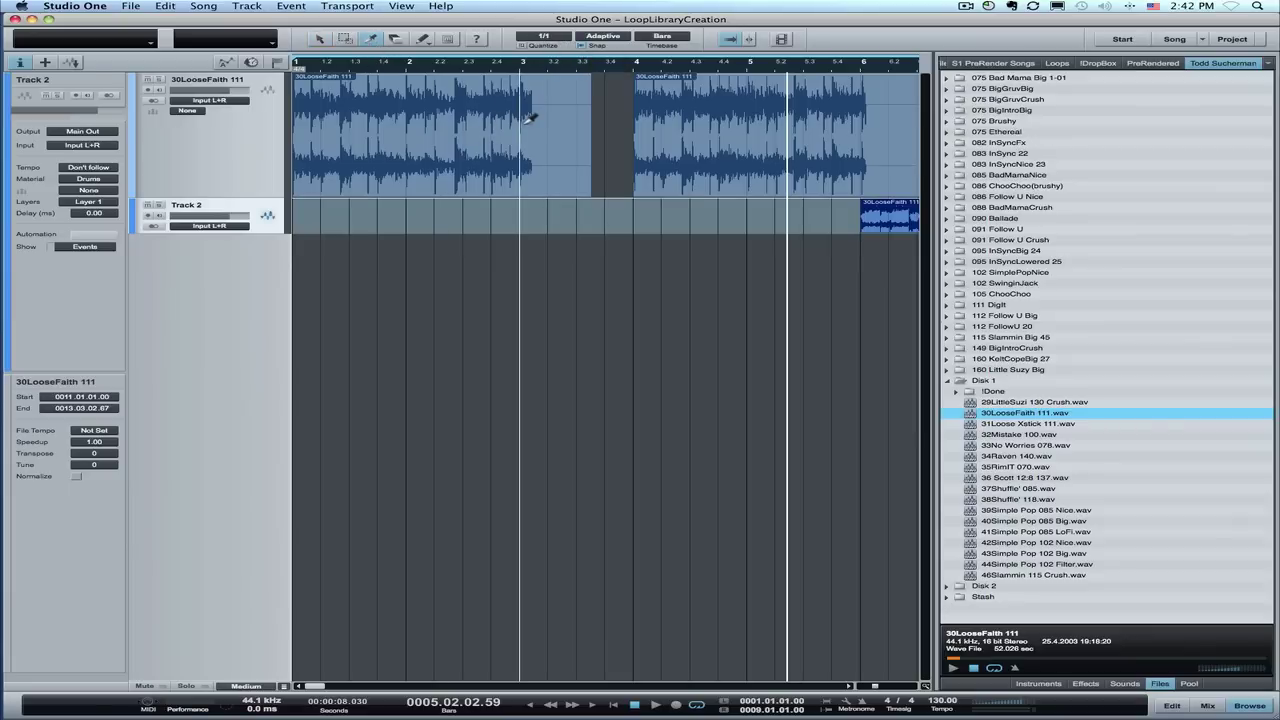
{"action": "left_click", "coordinate": [528, 117]}
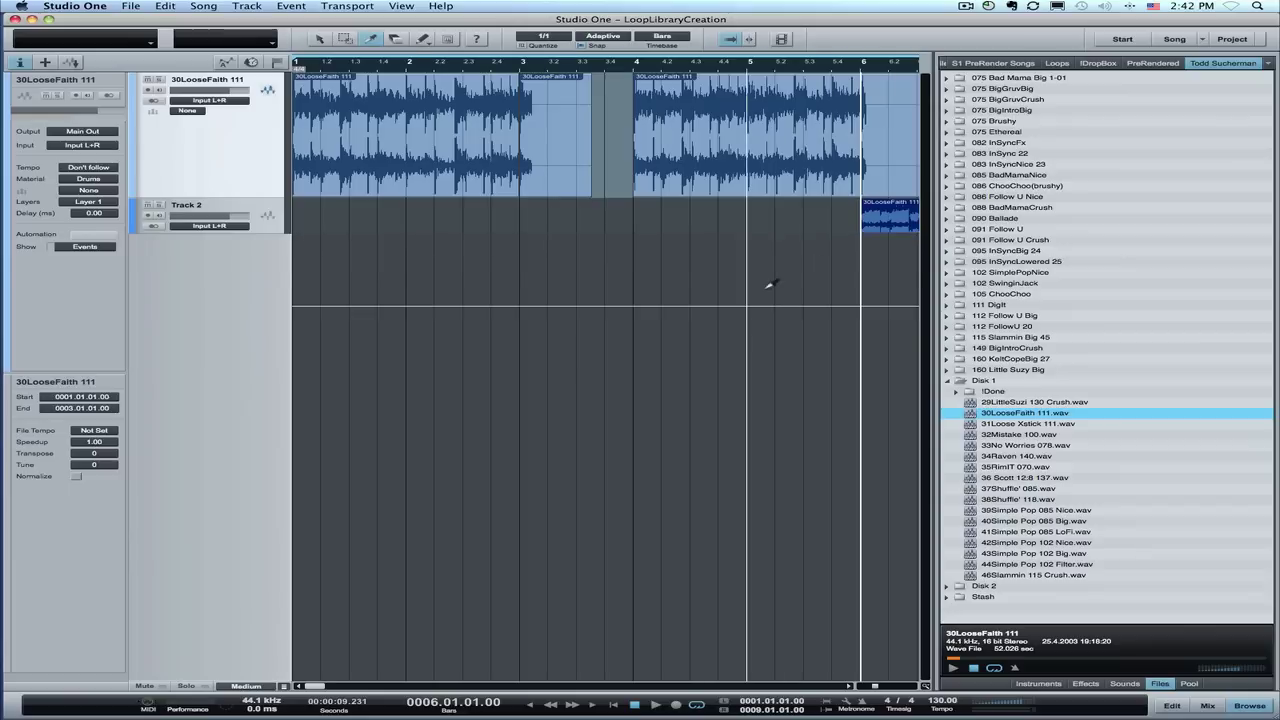
{"action": "scroll", "coordinate": [767, 284], "scroll_direction": "right", "scroll_amount": 5}
{"action": "left_click", "coordinate": [840, 281]}
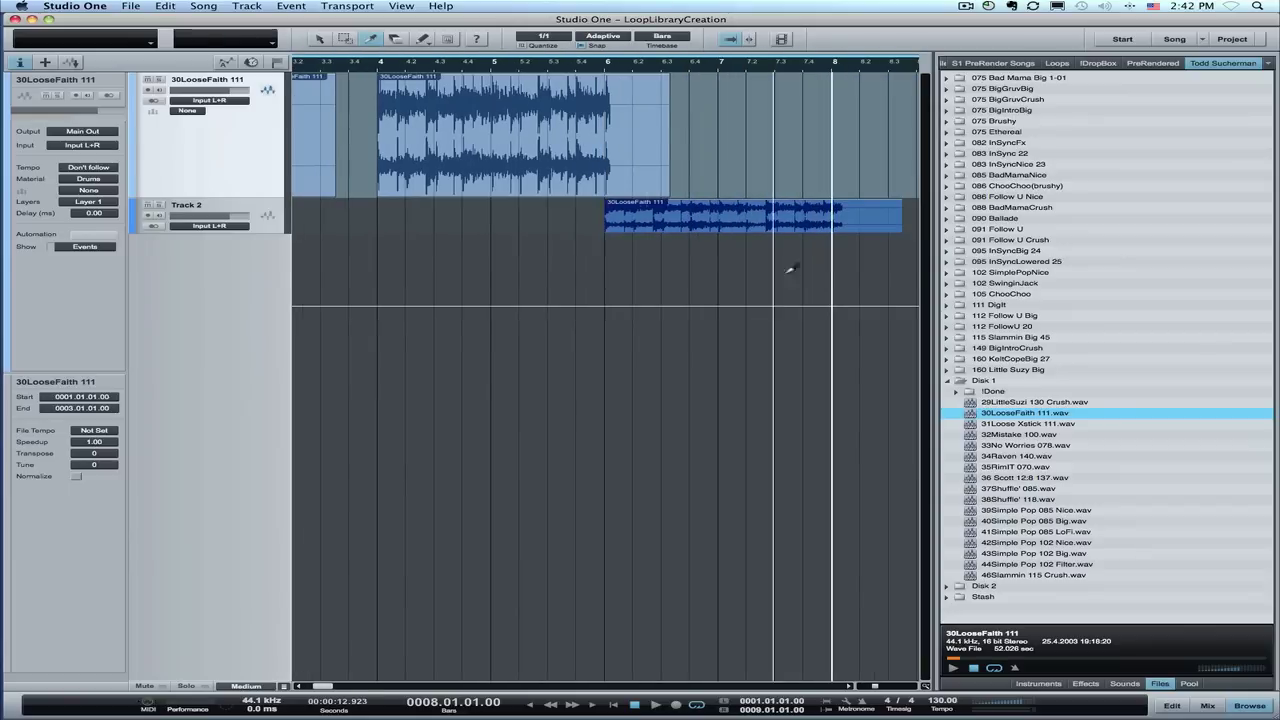
{"action": "left_click", "coordinate": [836, 217]}
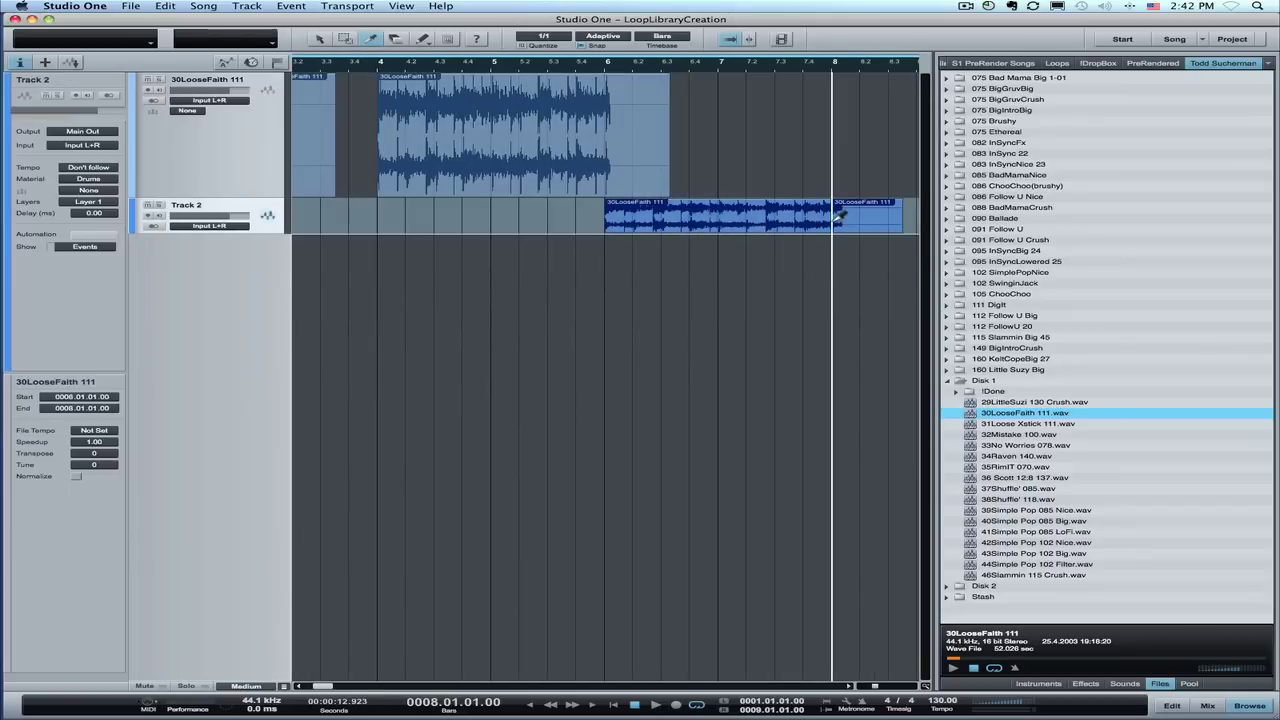
{"action": "left_click", "coordinate": [618, 152]}
Split the fourth, fifth and sixth phrases two bars after their starts, at bars 11, 13 and 16.
{"action": "scroll", "coordinate": [650, 150], "scroll_direction": "right", "scroll_amount": 10}
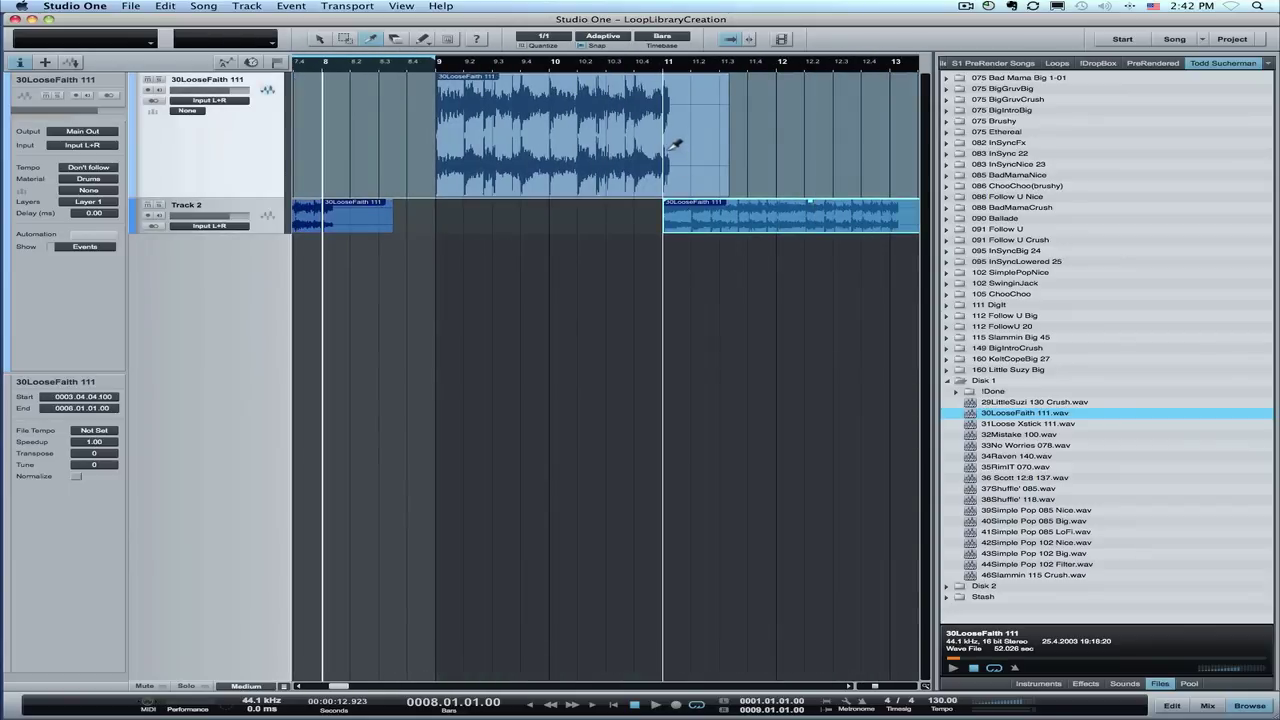
{"action": "scroll", "coordinate": [690, 180], "scroll_direction": "right", "scroll_amount": 4}
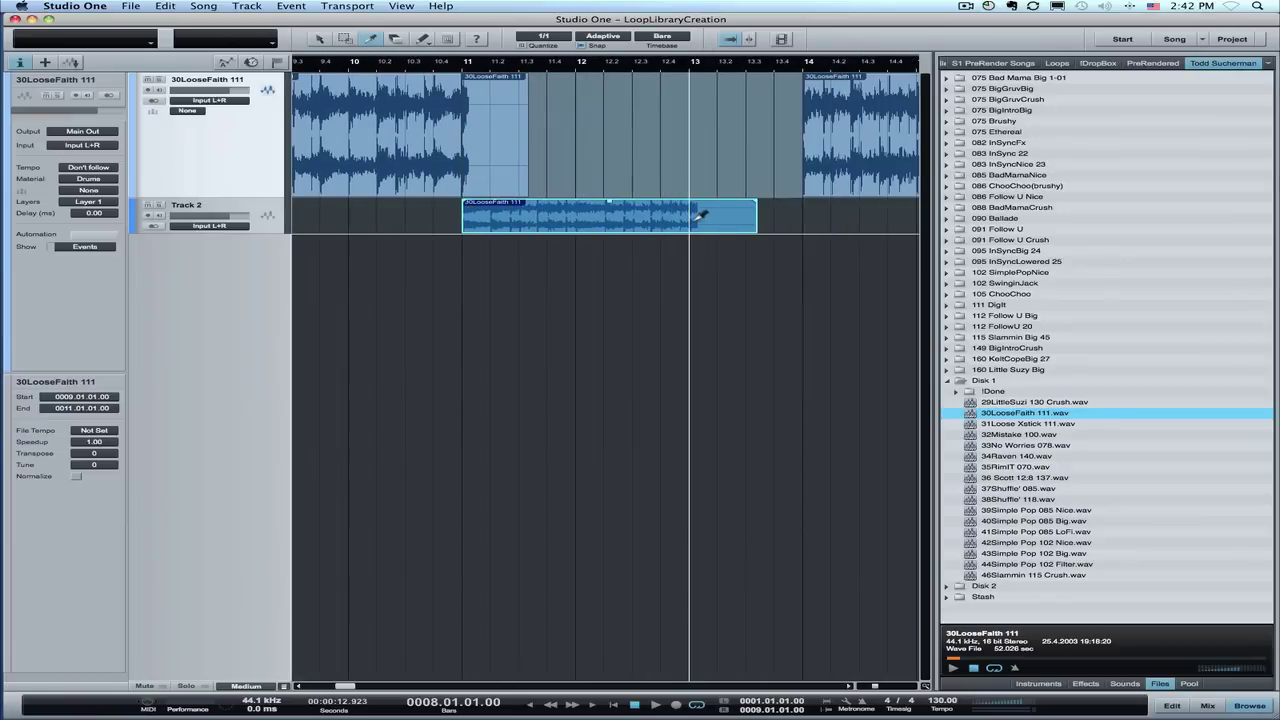
{"action": "left_click", "coordinate": [703, 215]}
{"action": "scroll", "coordinate": [694, 254], "scroll_direction": "right", "scroll_amount": 8}
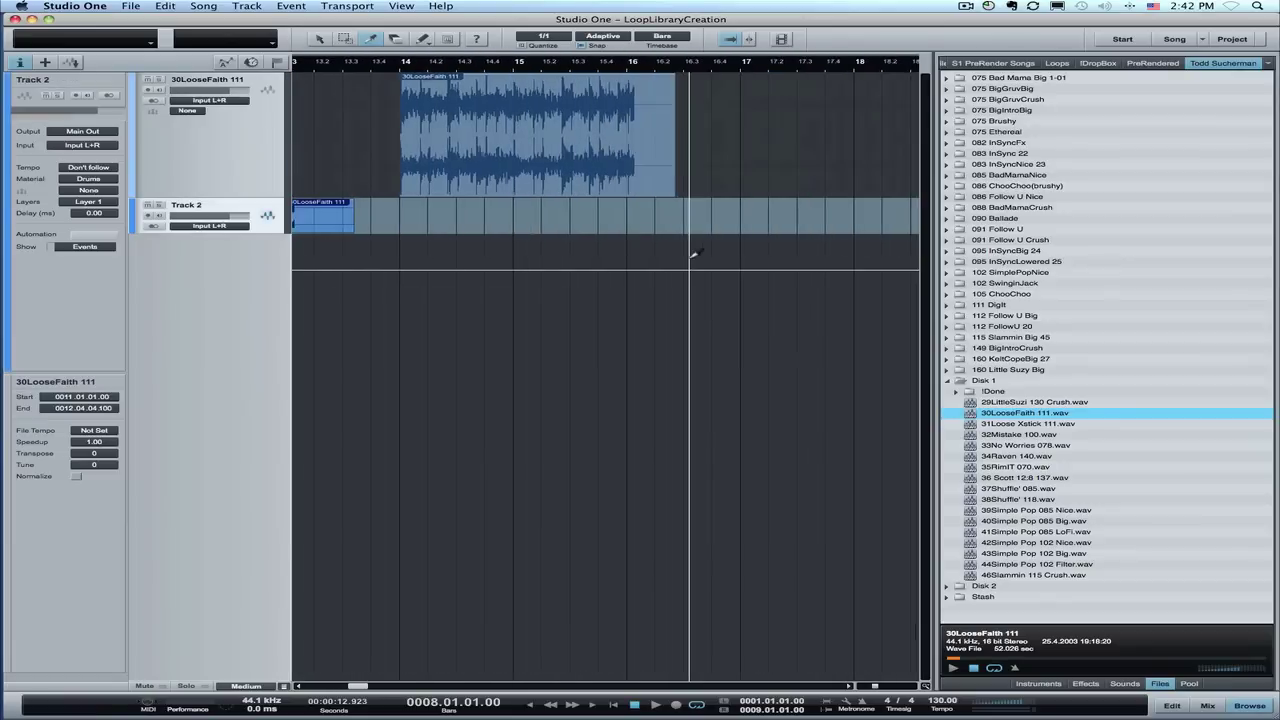
{"action": "left_click", "coordinate": [628, 145]}
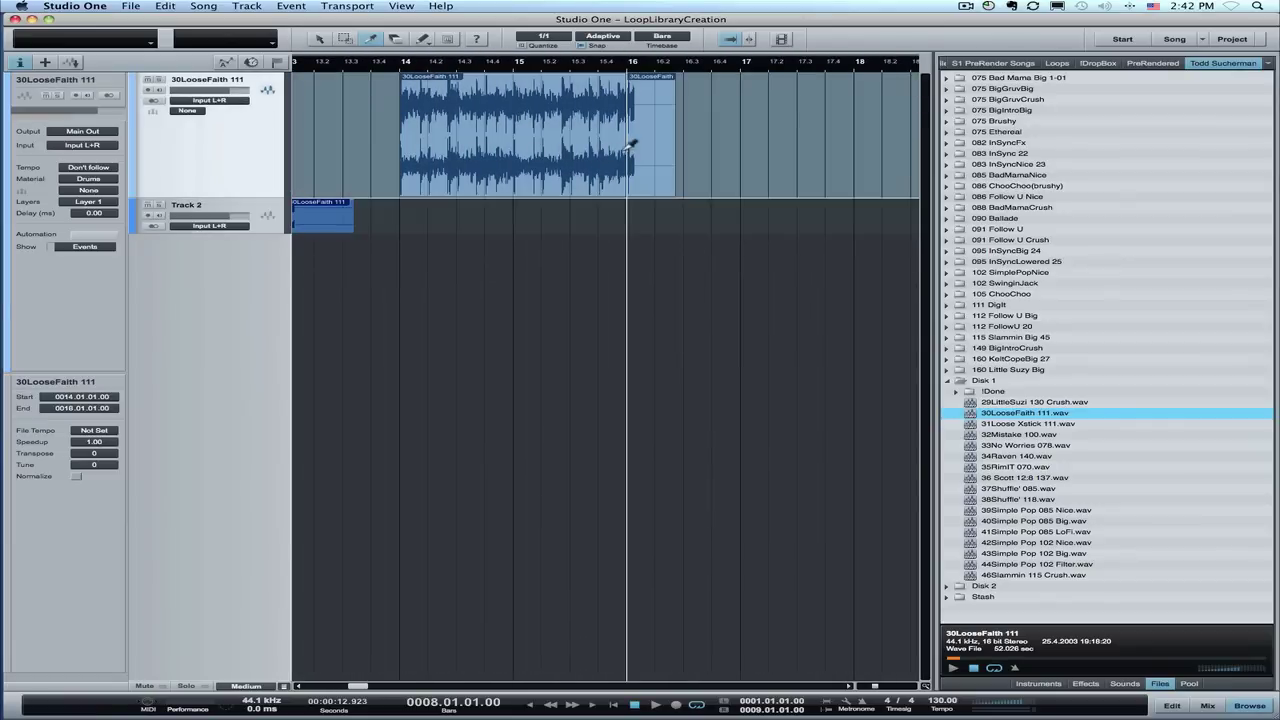
Choose the Eraser tool and hide the browser and the inspector to widen the arrangement.
{"action": "key", "text": "w"}
{"action": "key", "text": "w"}
{"action": "key", "text": "w"}
{"action": "key", "text": "w"}
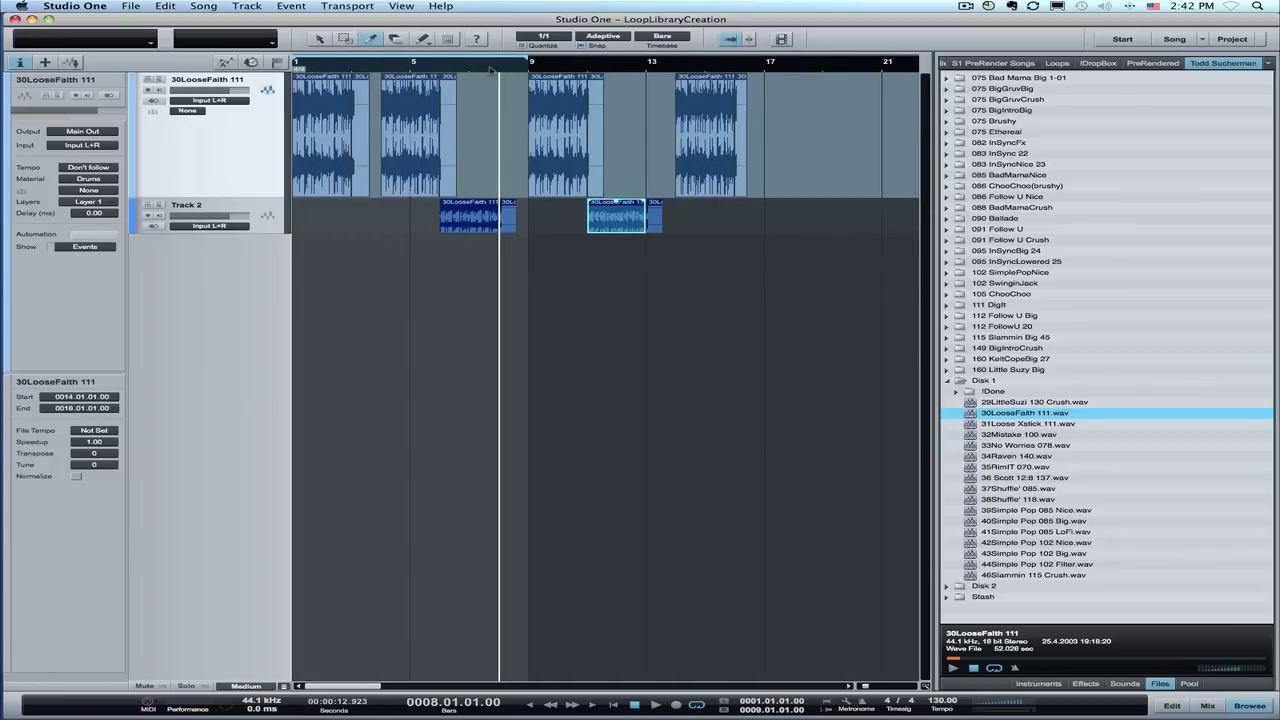
{"action": "key", "text": "w"}
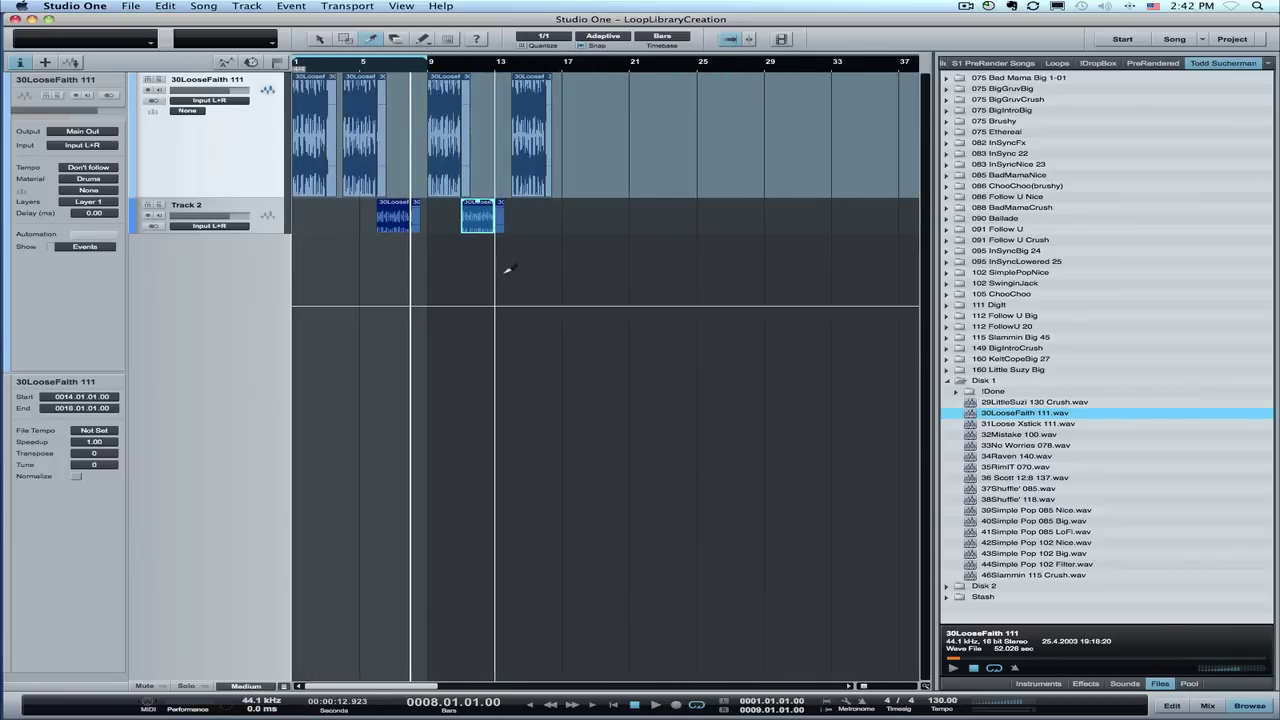
{"action": "left_click", "coordinate": [396, 38]}
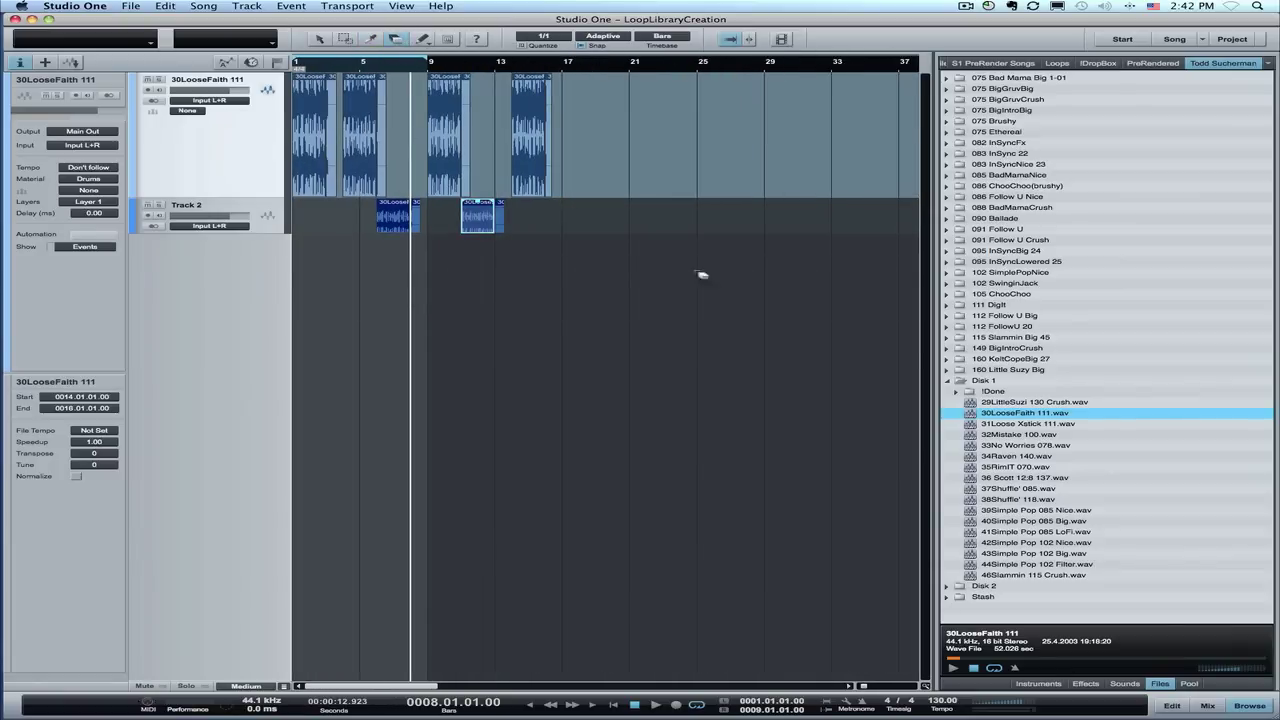
{"action": "key", "text": "e"}
{"action": "key", "text": "e"}
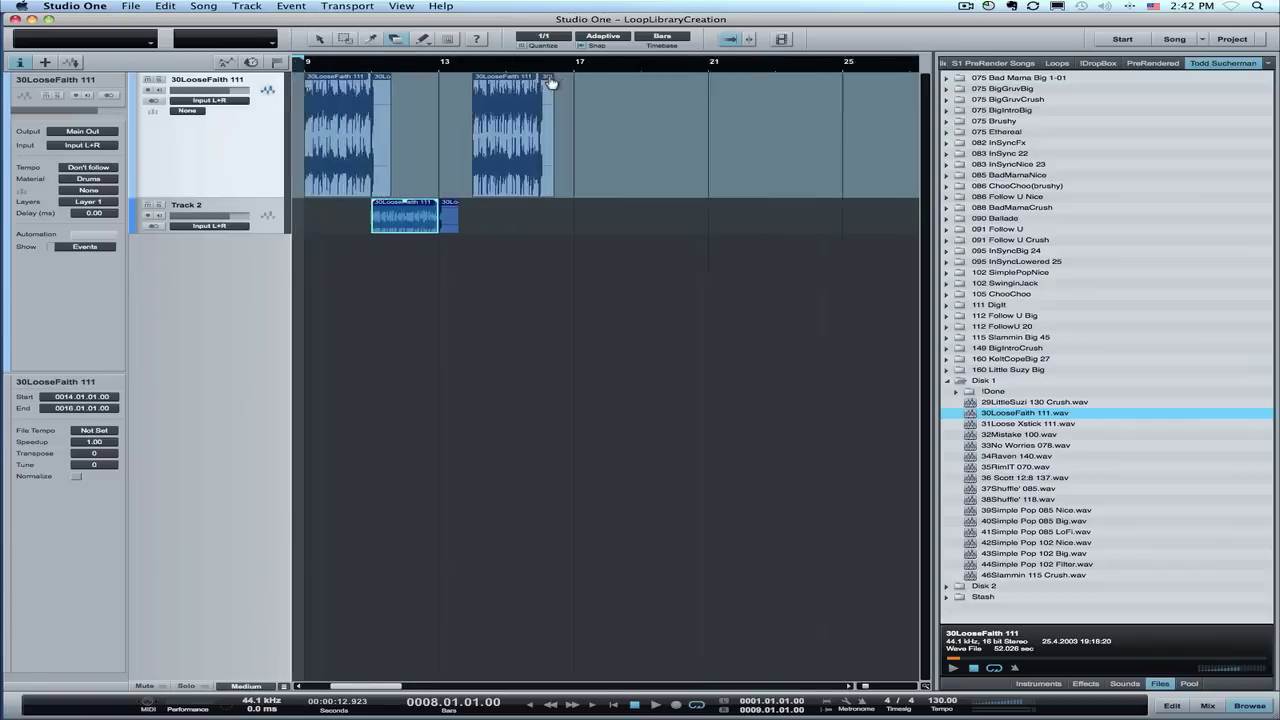
{"action": "left_click", "coordinate": [1247, 706]}
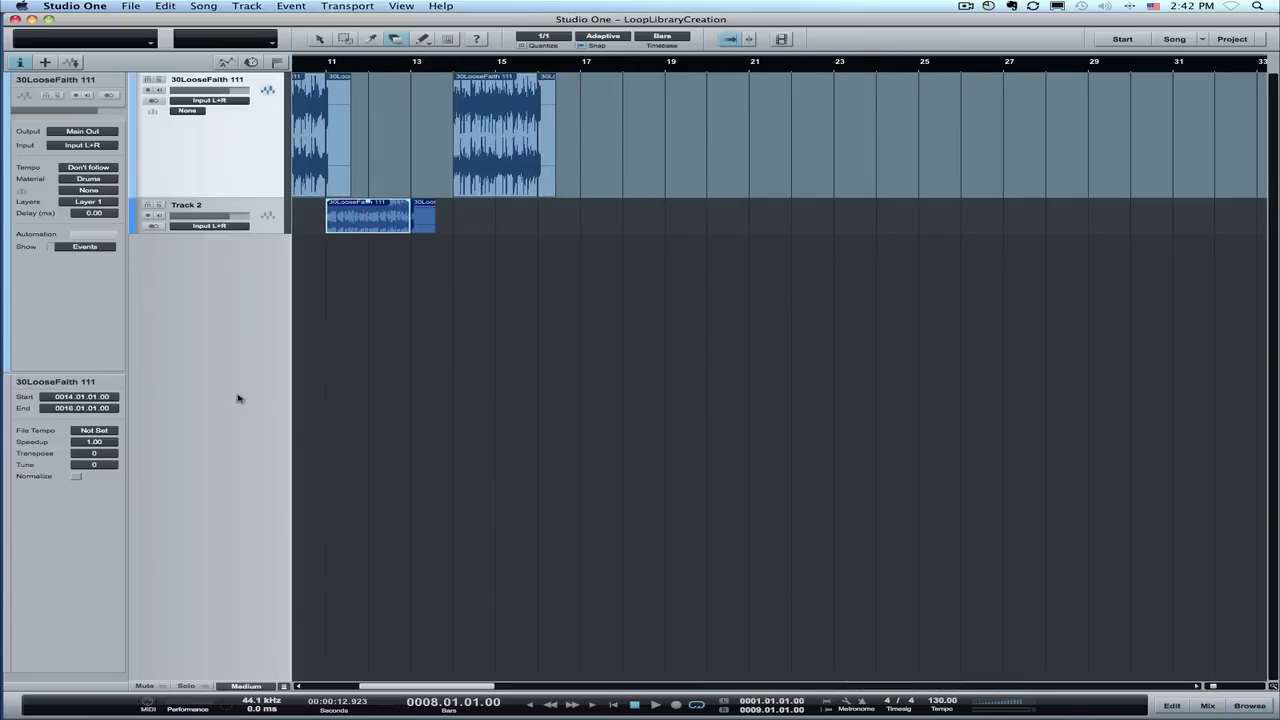
{"action": "left_click", "coordinate": [24, 65]}
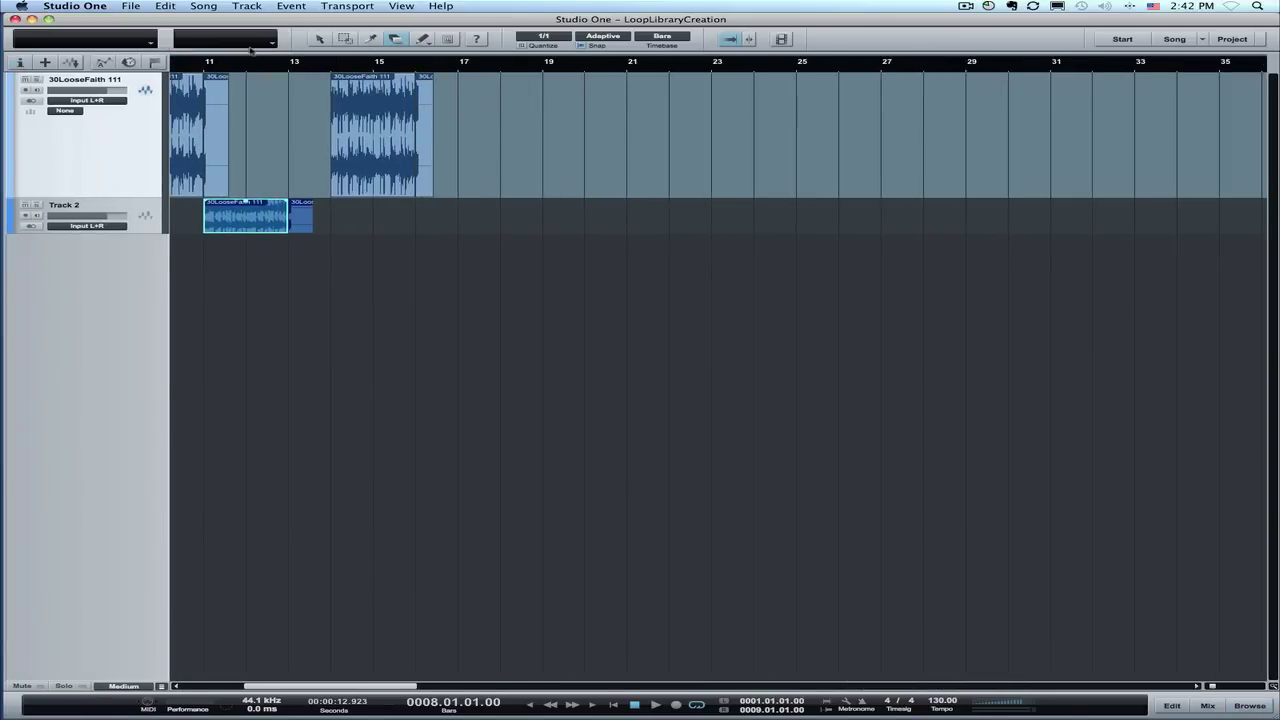
Erase the leftover tail after each of the six two-bar phrases on both tracks.
{"action": "key", "text": "e"}
{"action": "key", "text": "e"}
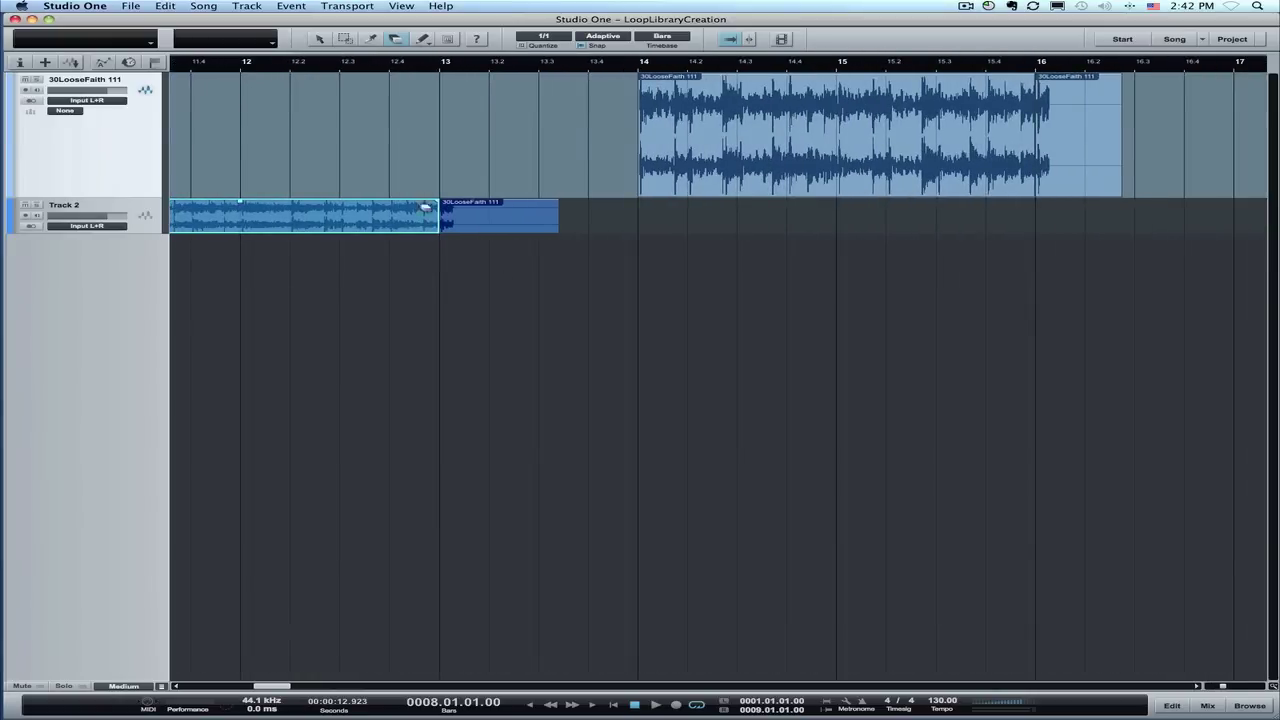
{"action": "scroll", "coordinate": [523, 306], "scroll_direction": "left", "scroll_amount": 5}
{"action": "key", "text": "e"}
{"action": "key", "text": "e"}
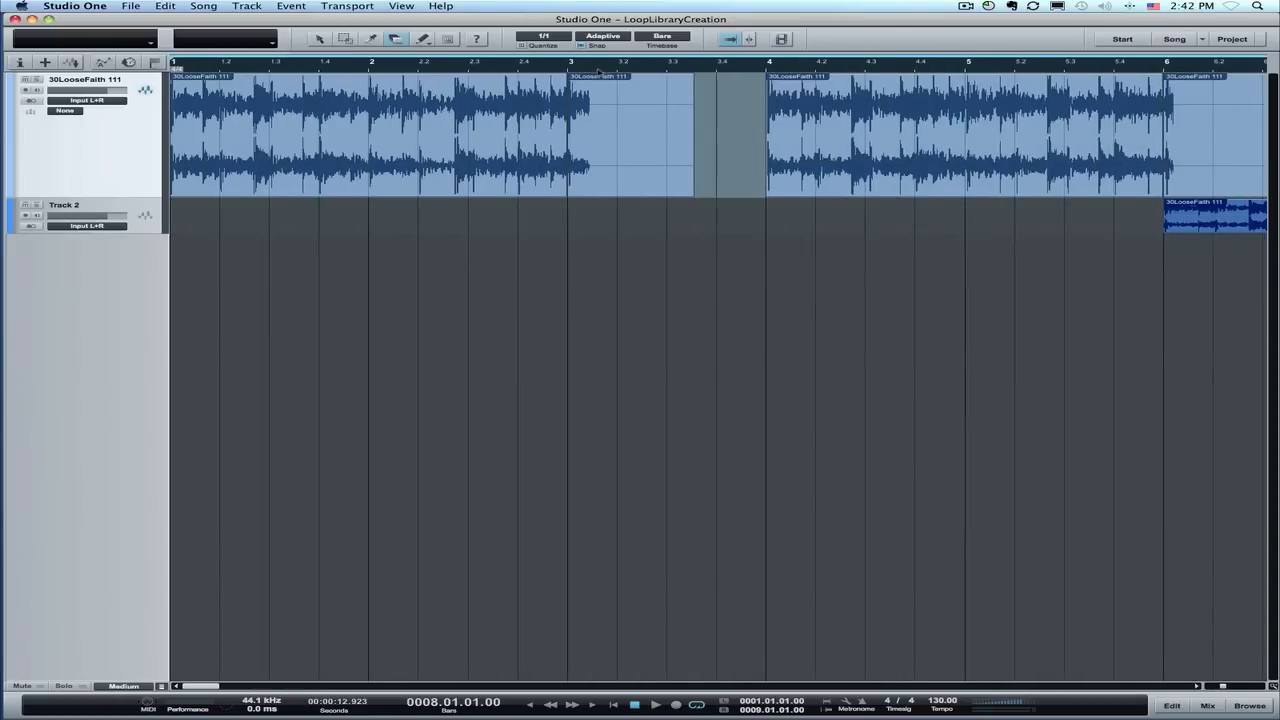
{"action": "key", "text": "w"}
{"action": "key", "text": "w"}
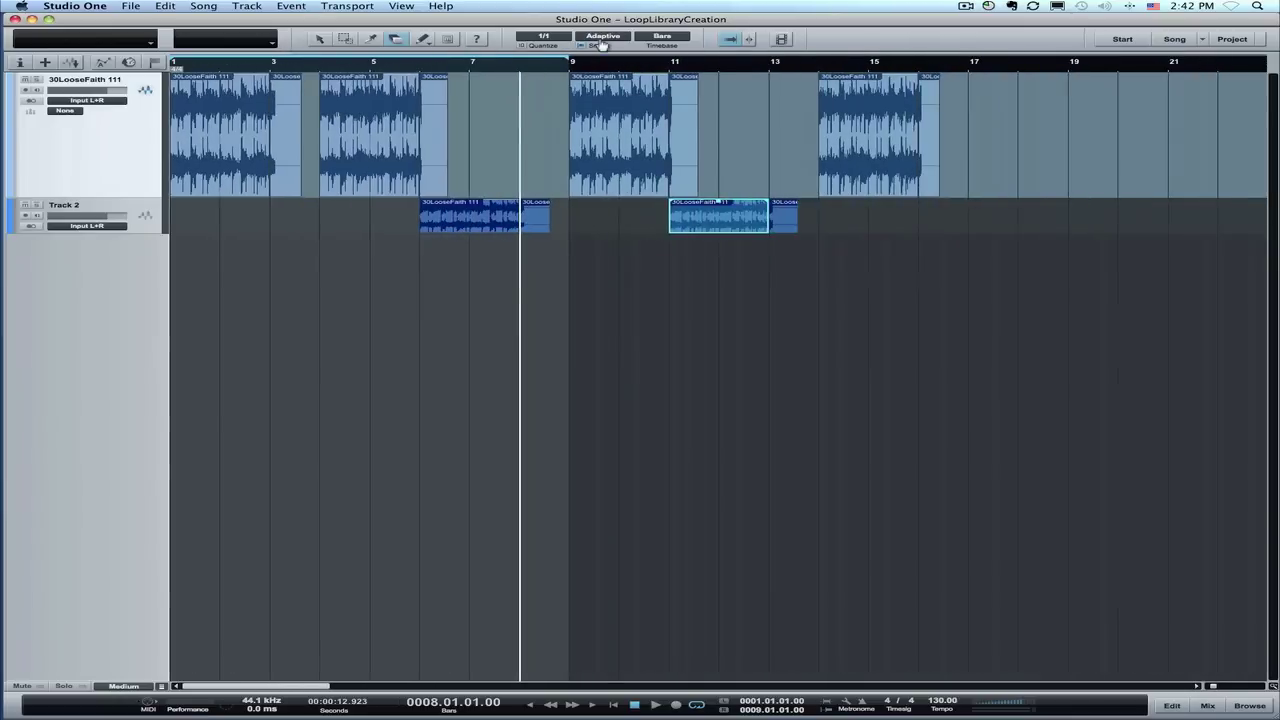
{"action": "left_click", "coordinate": [291, 153]}
{"action": "left_click", "coordinate": [545, 222]}
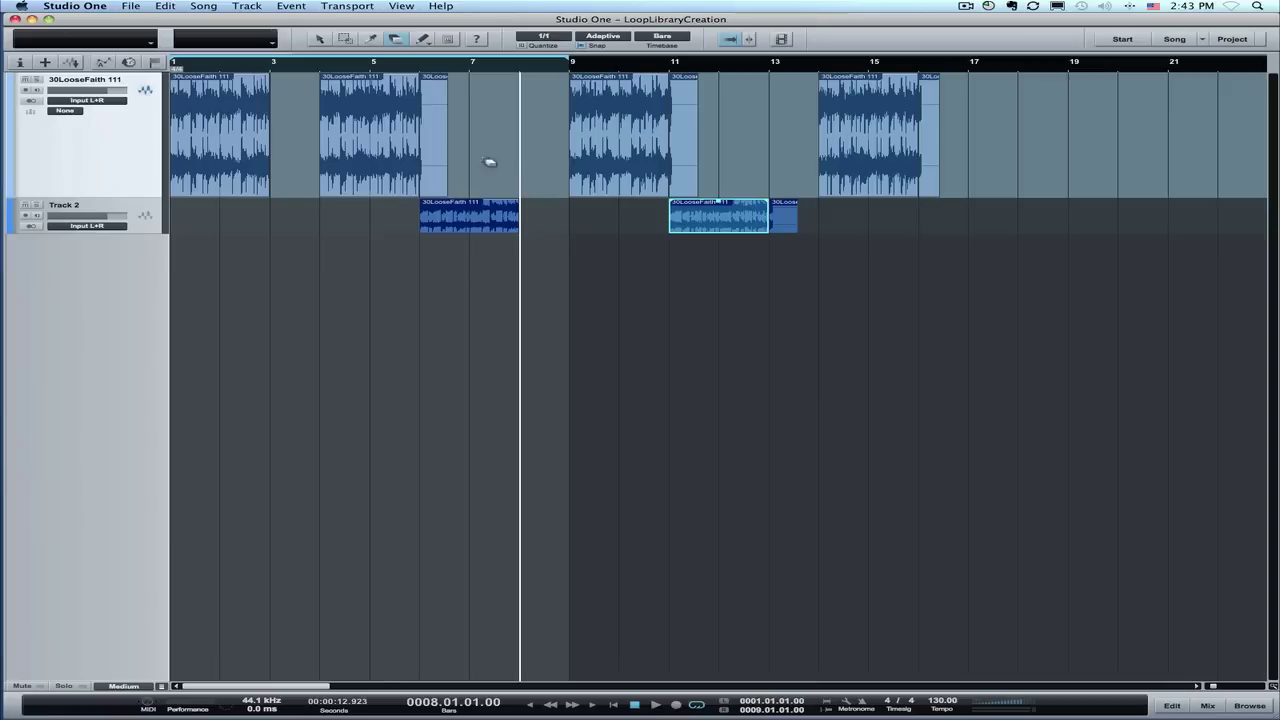
{"action": "left_click", "coordinate": [452, 158]}
{"action": "left_click", "coordinate": [786, 215]}
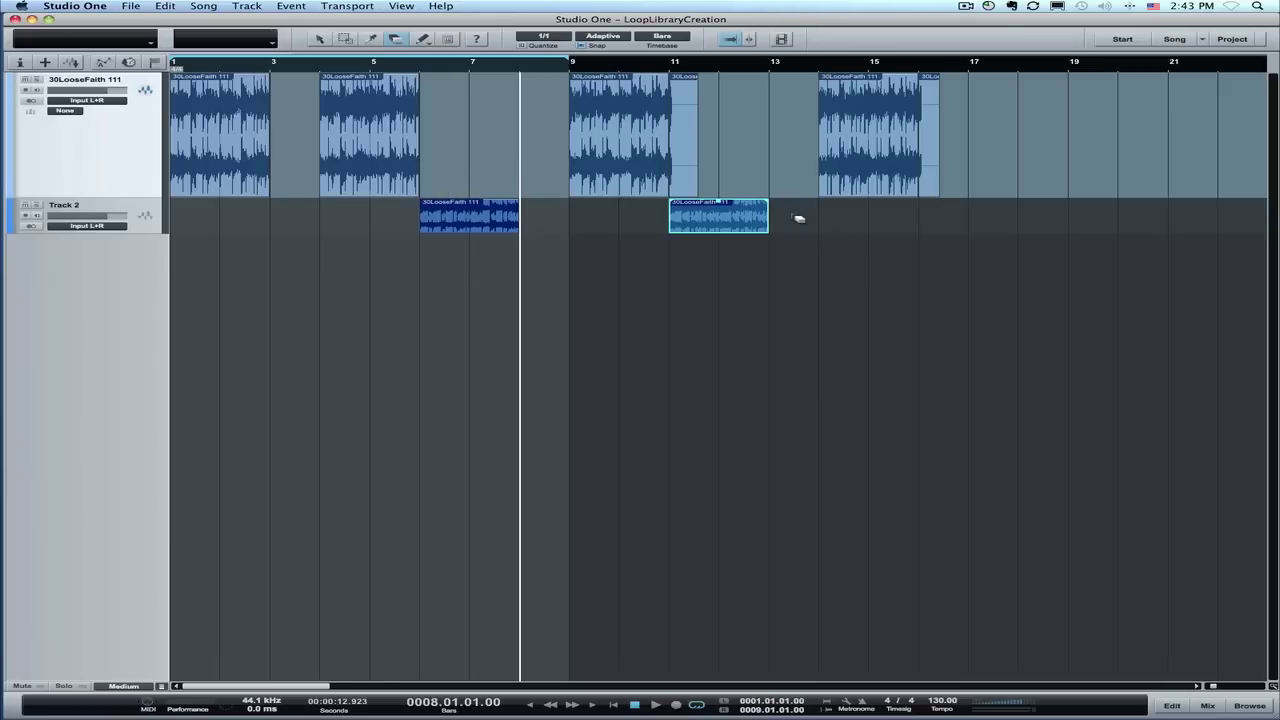
{"action": "left_click", "coordinate": [700, 164]}
{"action": "left_click", "coordinate": [932, 190]}
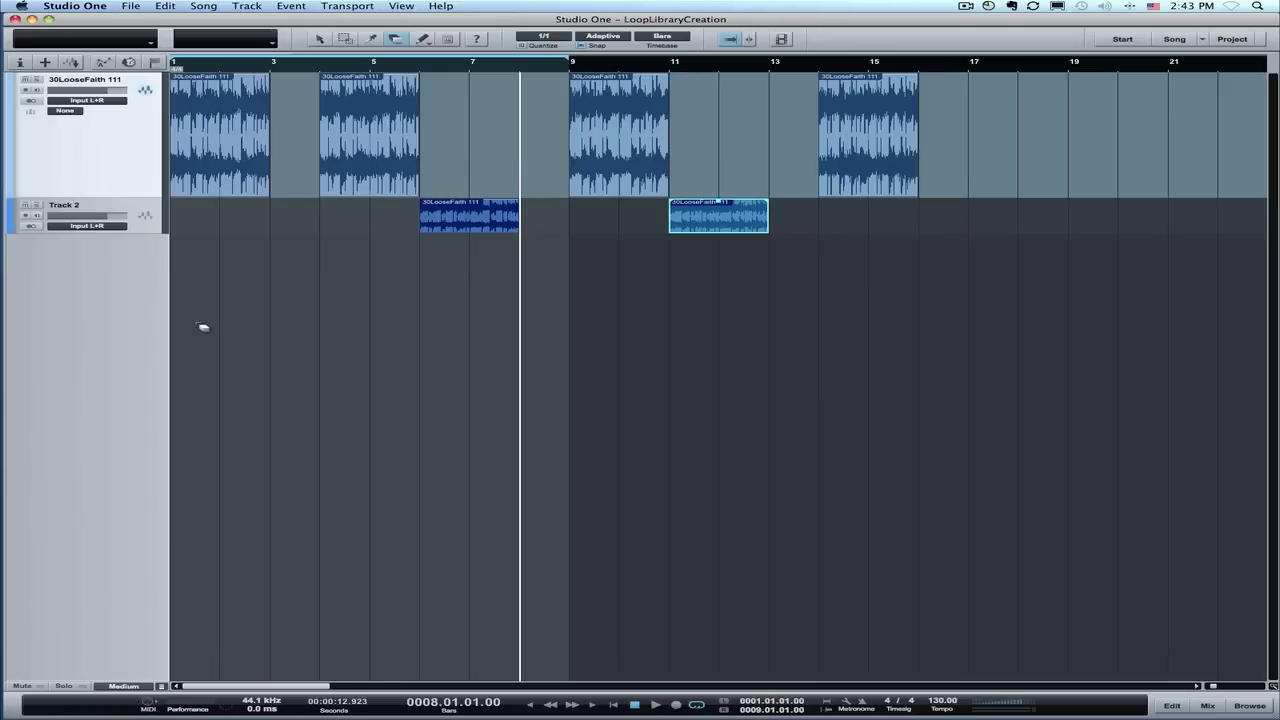
Move the second phrase to bar 3 and the first Track 2 phrase onto the 30LooseFaith 111 track at bar 5.
{"action": "left_click", "coordinate": [247, 67]}
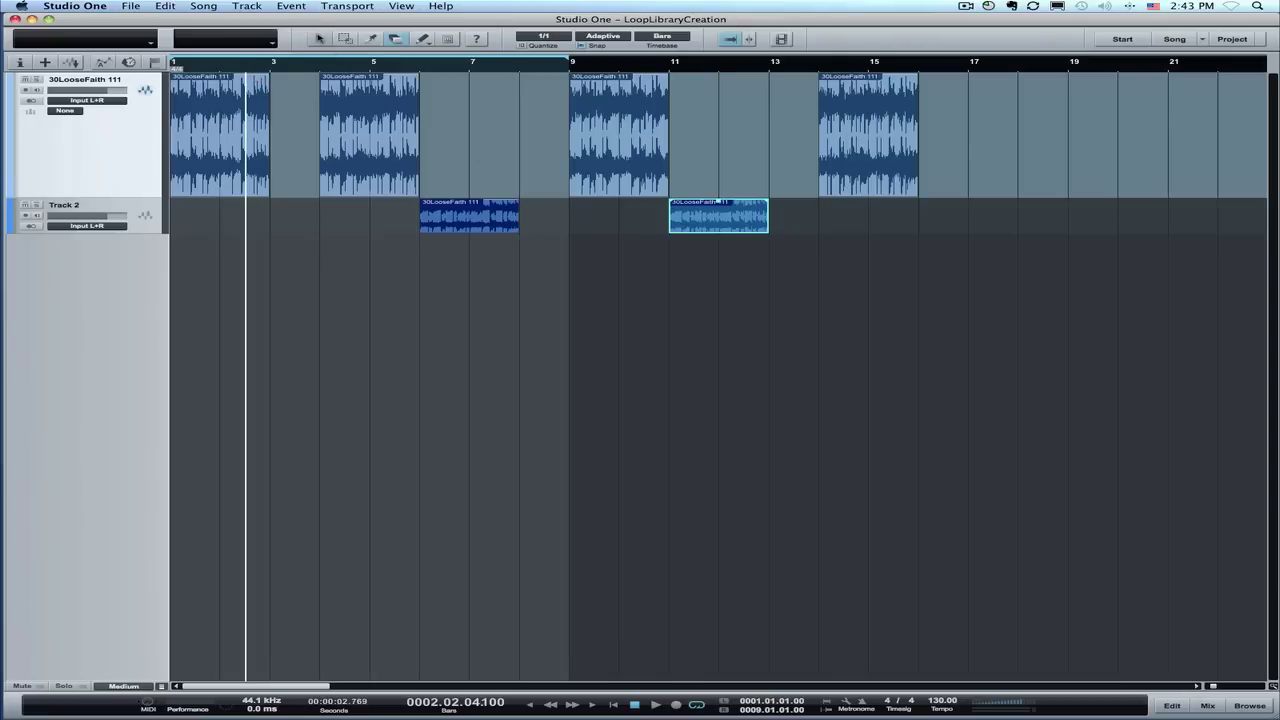
{"action": "left_click", "coordinate": [320, 38]}
{"action": "left_click_drag", "start_coordinate": [400, 158], "coordinate": [300, 160]}
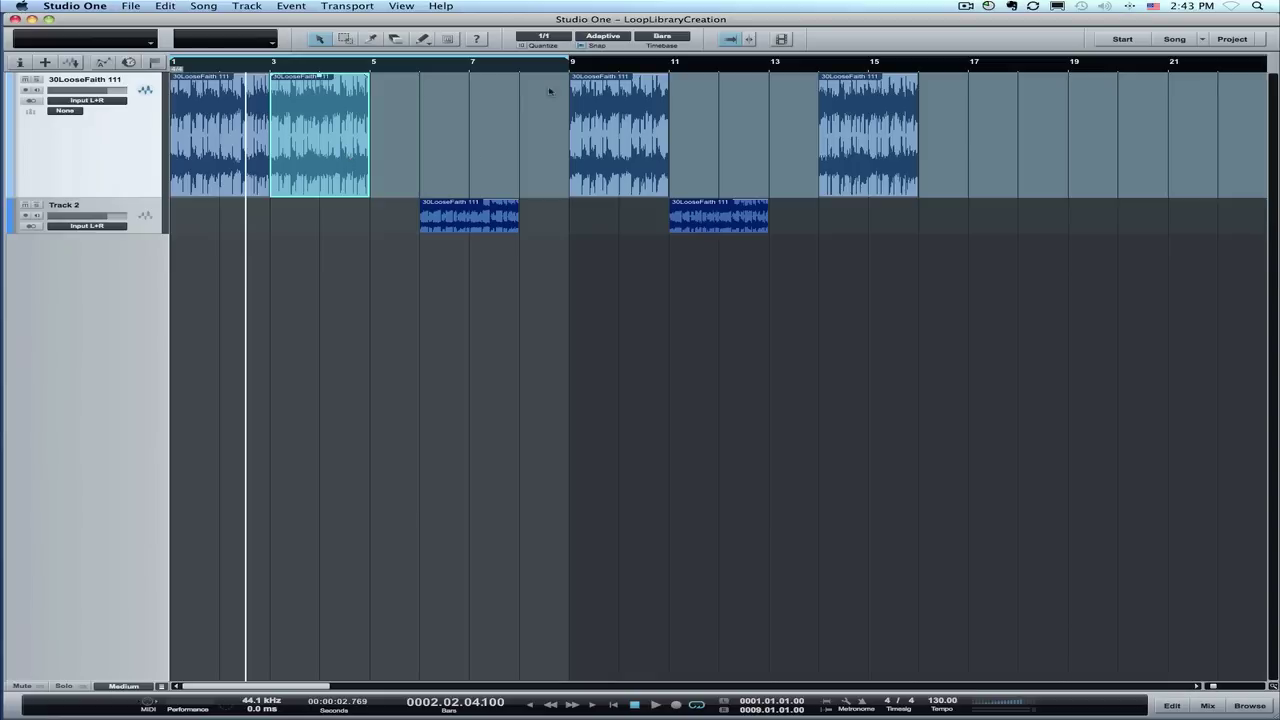
{"action": "left_click_drag", "start_coordinate": [479, 215], "coordinate": [410, 133]}
{"action": "scroll", "coordinate": [411, 70], "scroll_direction": "up", "scroll_amount": 3}
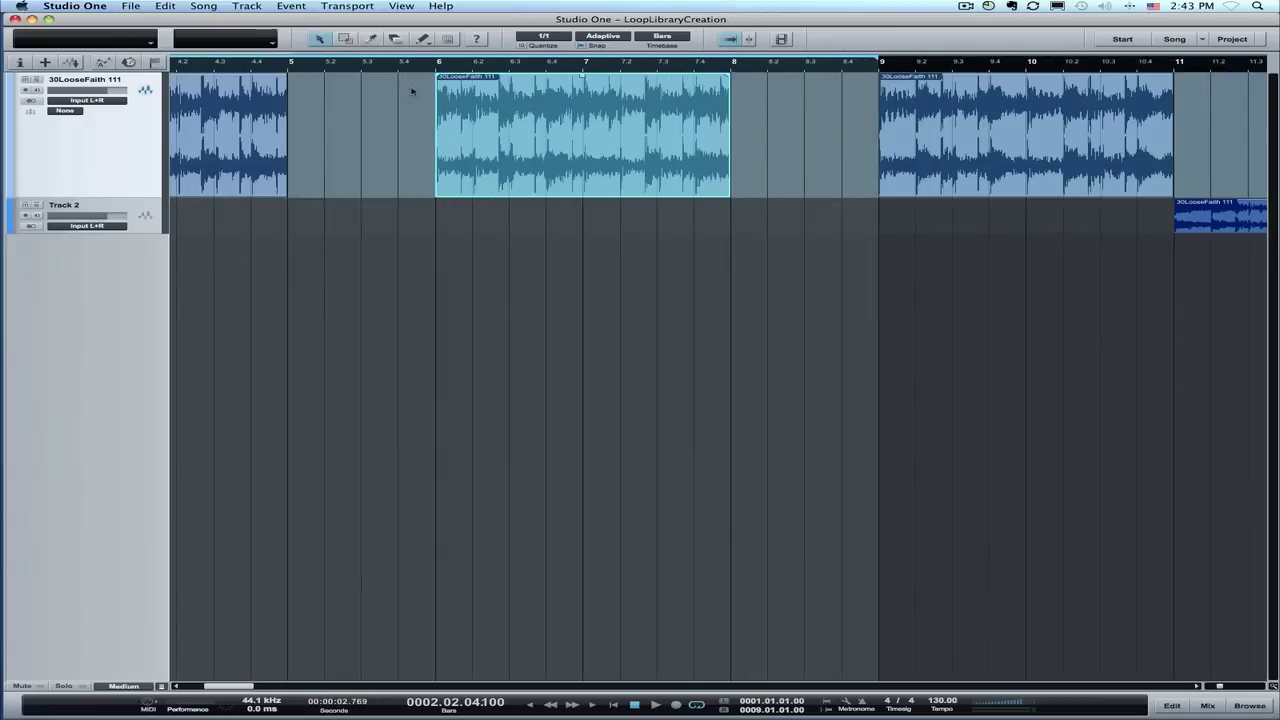
{"action": "left_click_drag", "start_coordinate": [514, 112], "coordinate": [364, 110]}
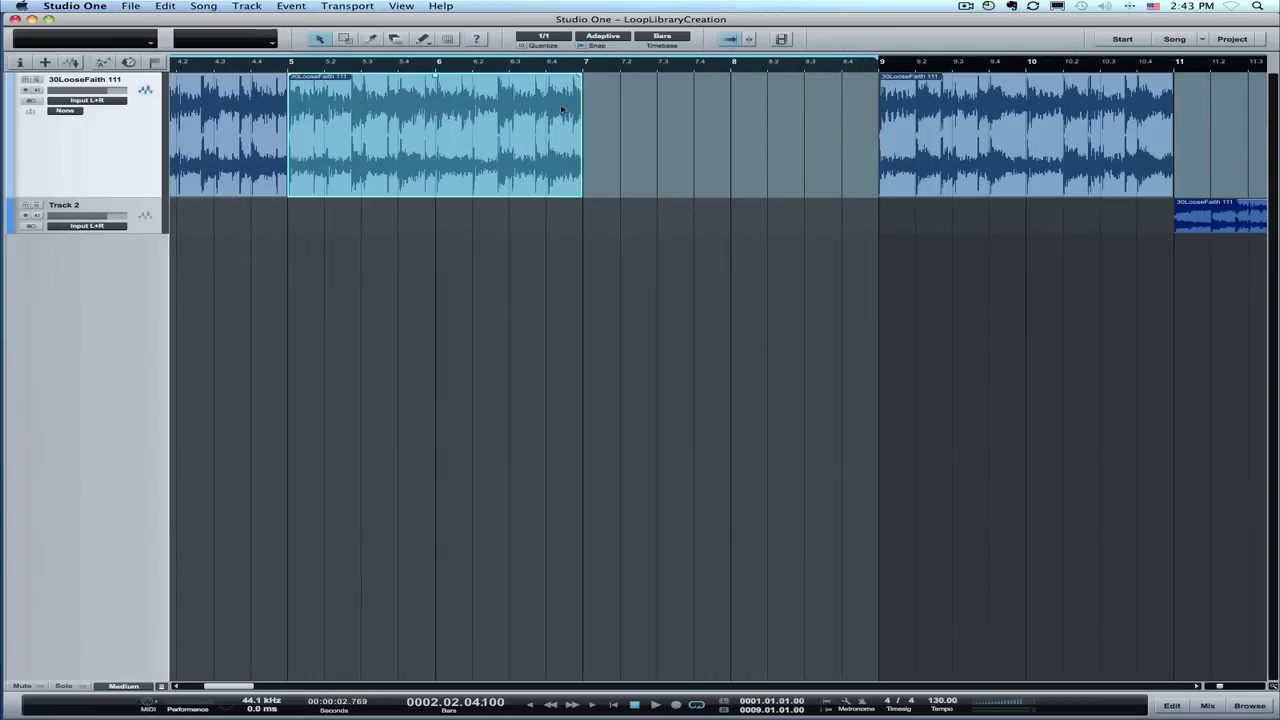
Move the last three phrases on the 30LooseFaith 111 track to start at bars 7, 9 and 11.
{"action": "left_click_drag", "start_coordinate": [948, 118], "coordinate": [656, 110]}
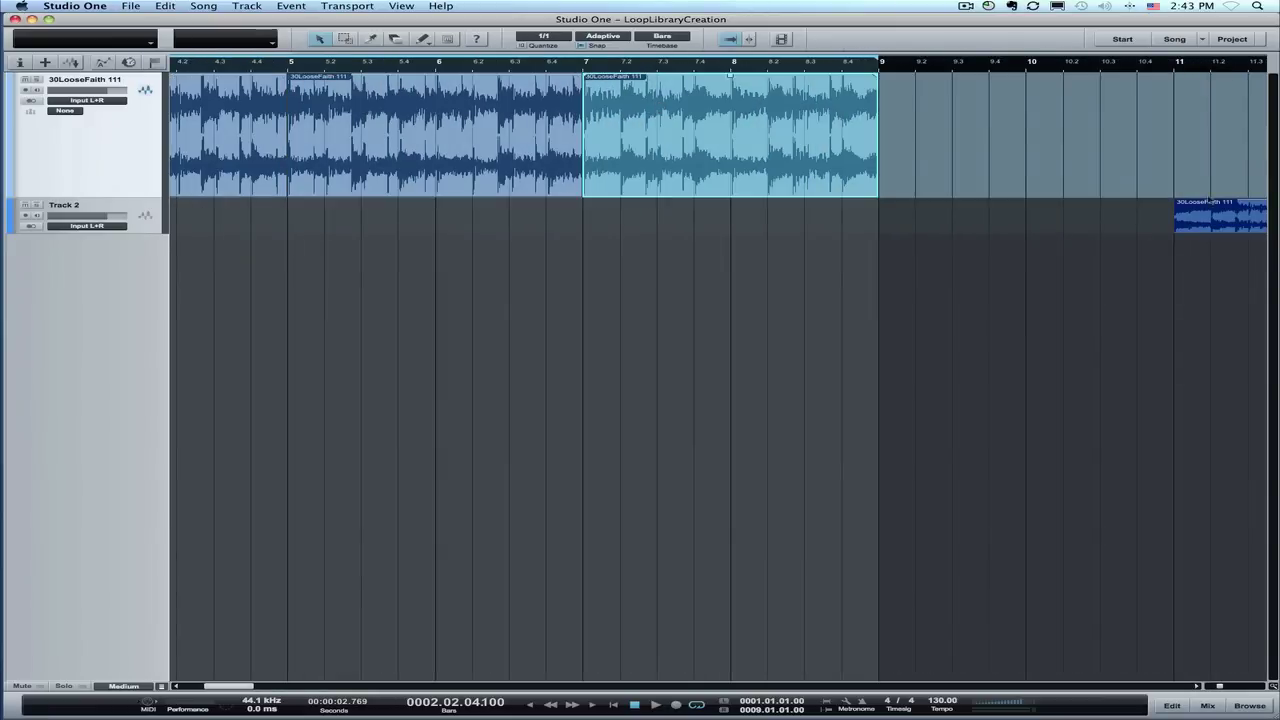
{"action": "left_click_drag", "start_coordinate": [1207, 215], "coordinate": [909, 112]}
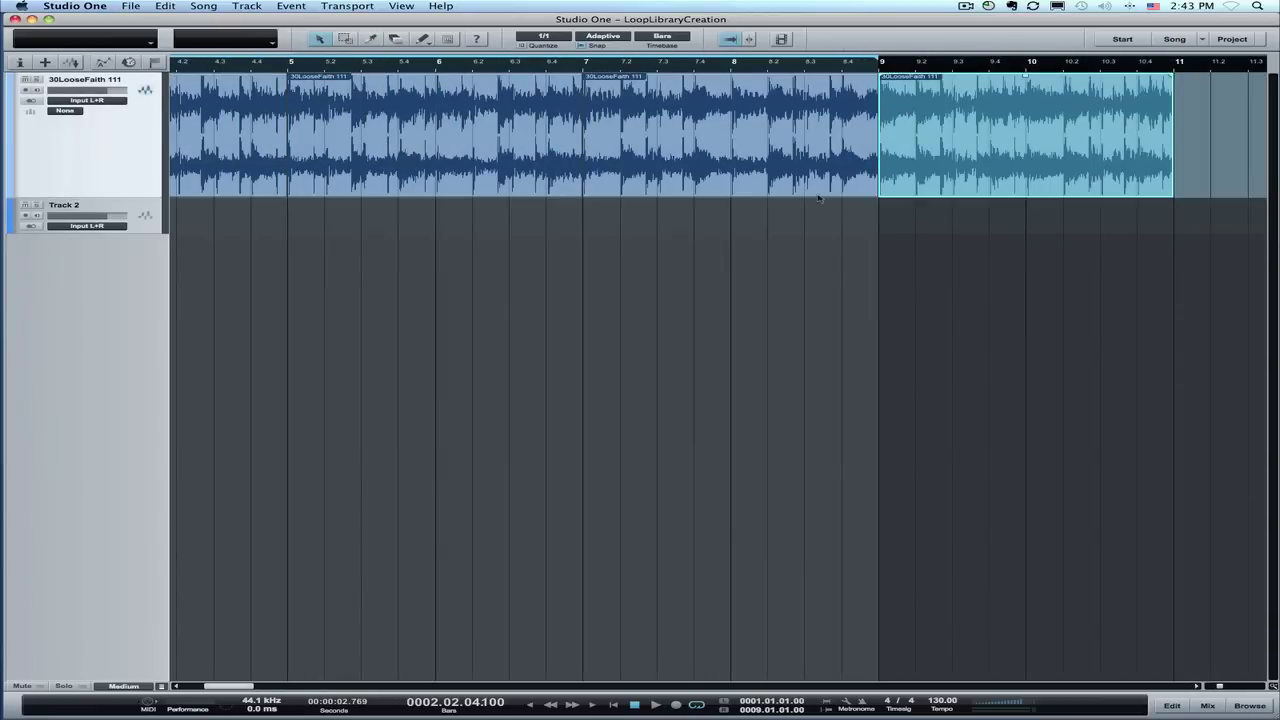
{"action": "scroll", "coordinate": [818, 198], "scroll_direction": "right", "scroll_amount": 5}
{"action": "left_click_drag", "start_coordinate": [1239, 115], "coordinate": [796, 112]}
{"action": "scroll", "coordinate": [1123, 167], "scroll_direction": "left", "scroll_amount": 2}
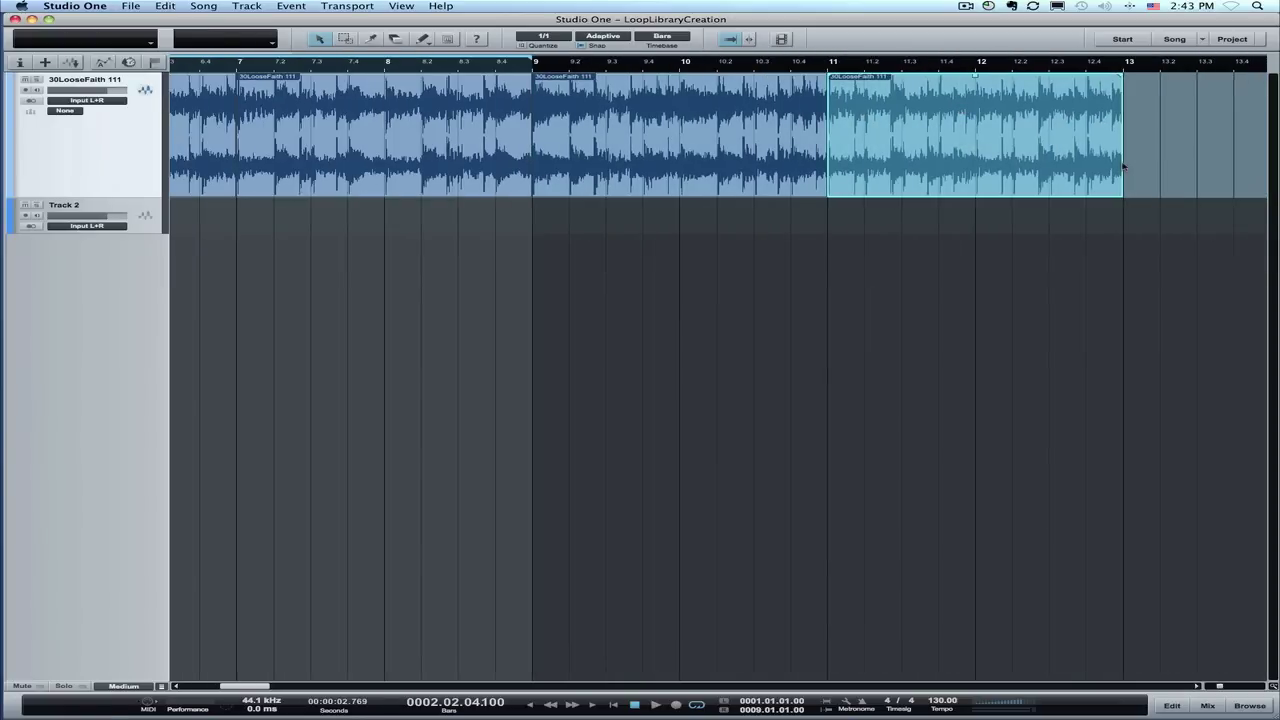
Play the joined phrases from bar 2 and examine the waveform at the bar 5 join up close.
{"action": "left_click_drag", "start_coordinate": [687, 74], "coordinate": [700, 60]}
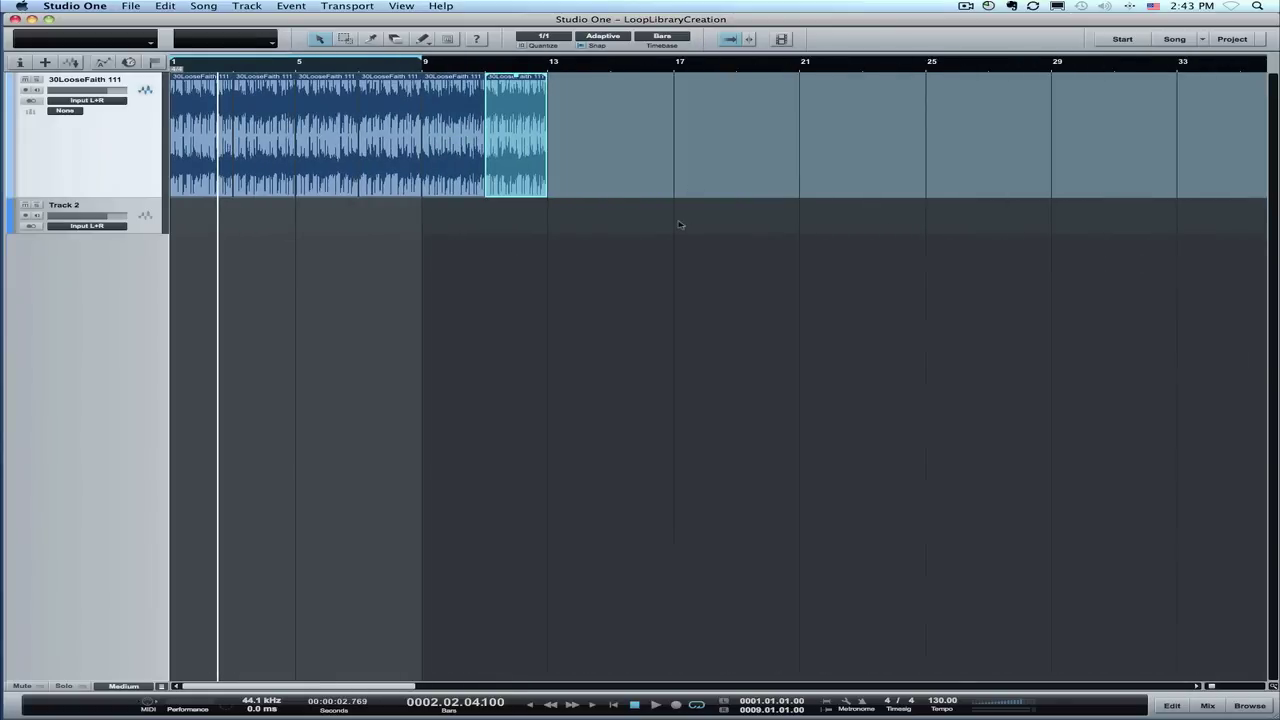
{"action": "key", "text": "space"}
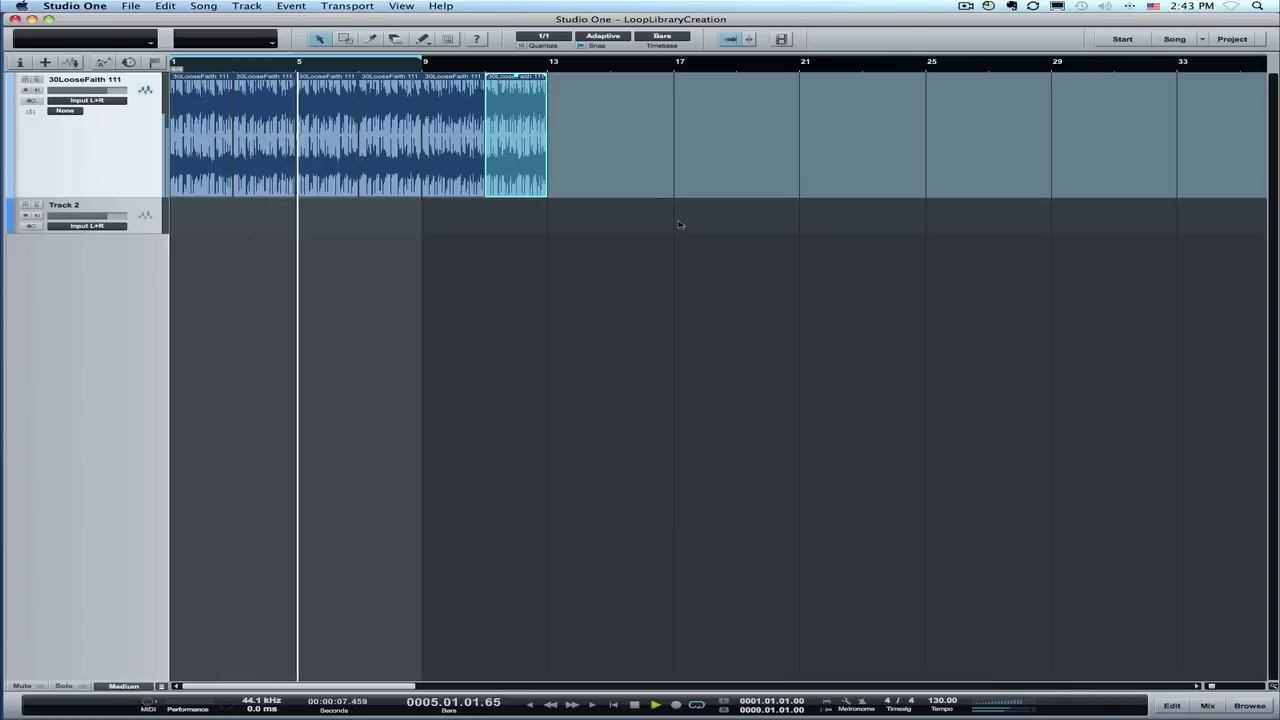
{"action": "key", "text": "space"}
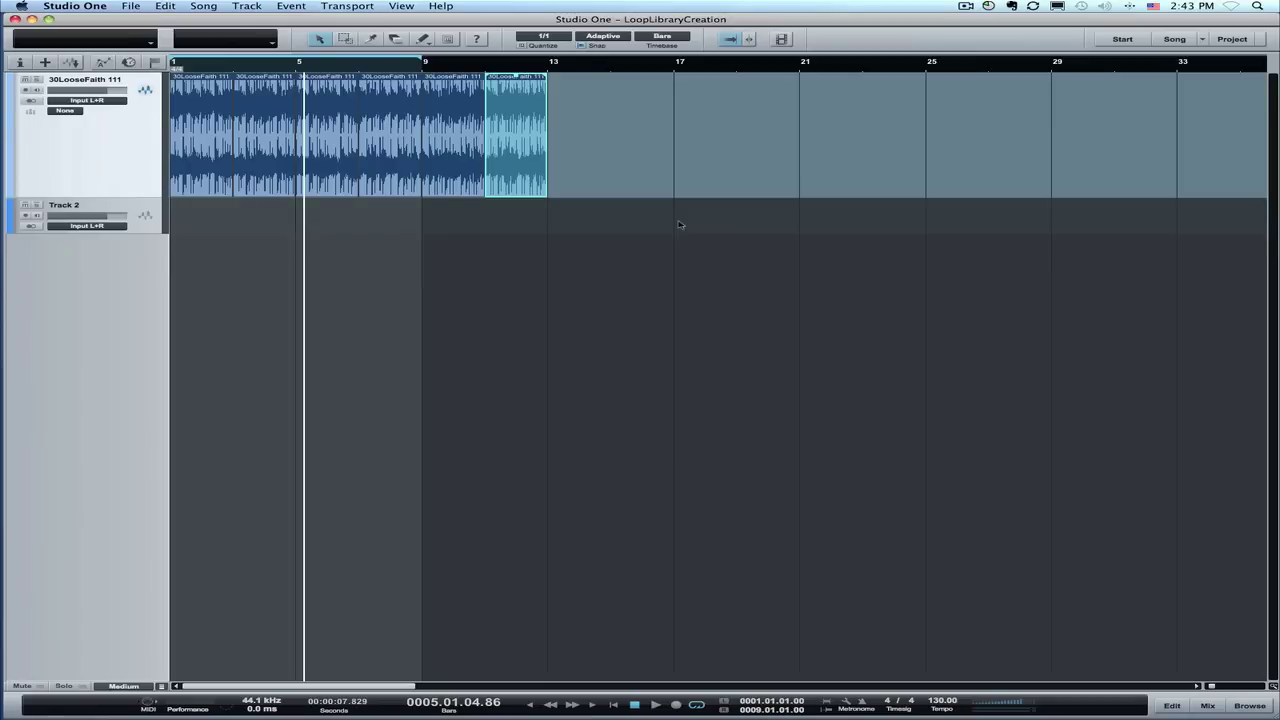
{"action": "left_click_drag", "start_coordinate": [196, 70], "coordinate": [439, 236]}
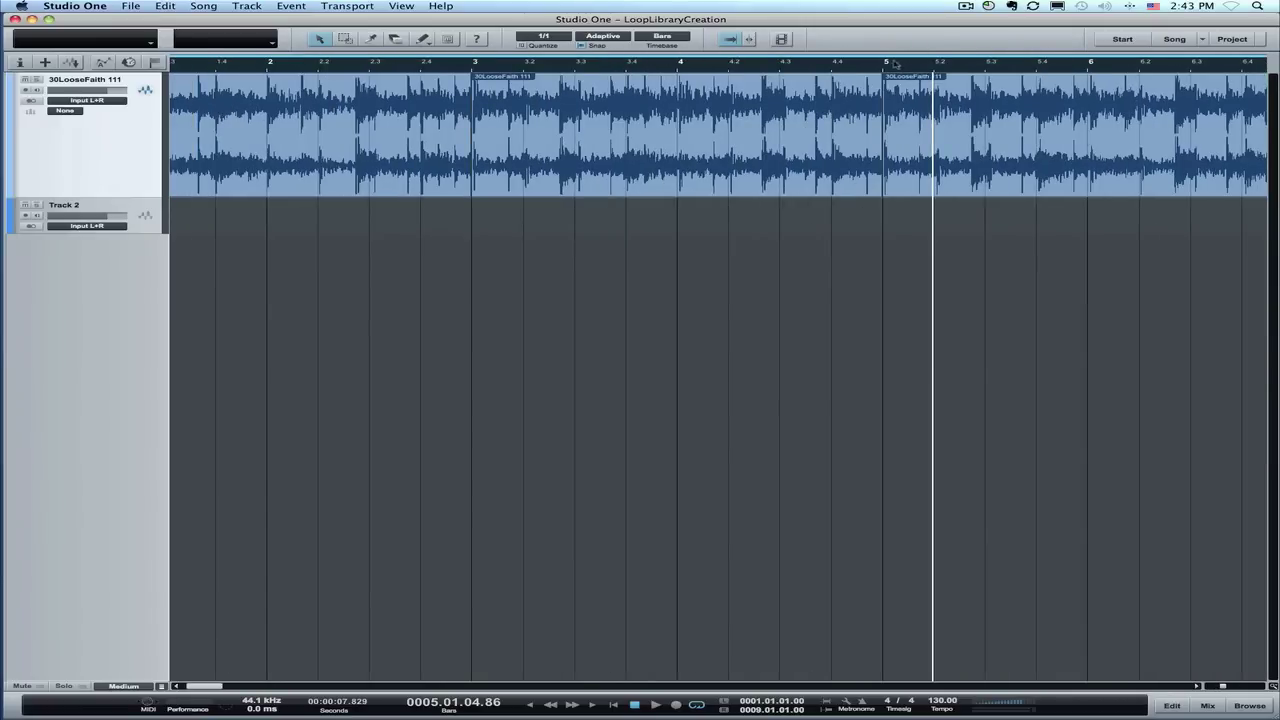
{"action": "left_click_drag", "start_coordinate": [895, 63], "coordinate": [895, 124]}
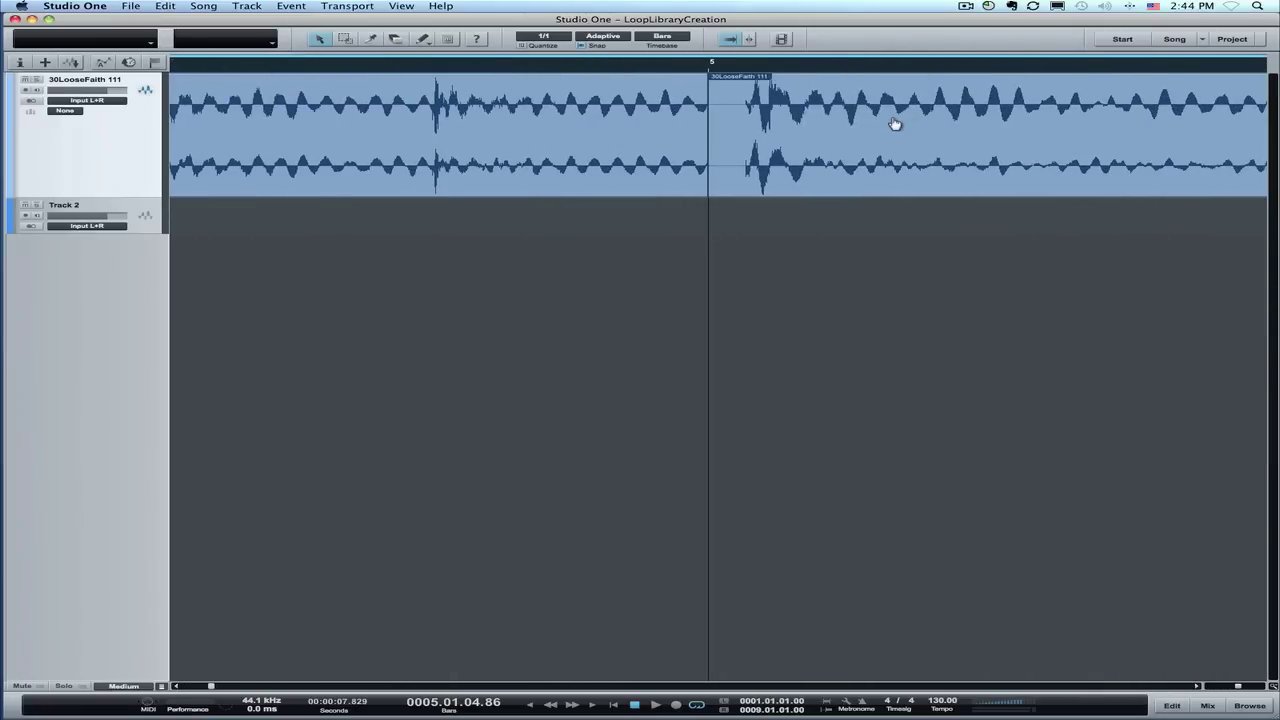
{"action": "left_click_drag", "start_coordinate": [895, 63], "coordinate": [908, 42]}
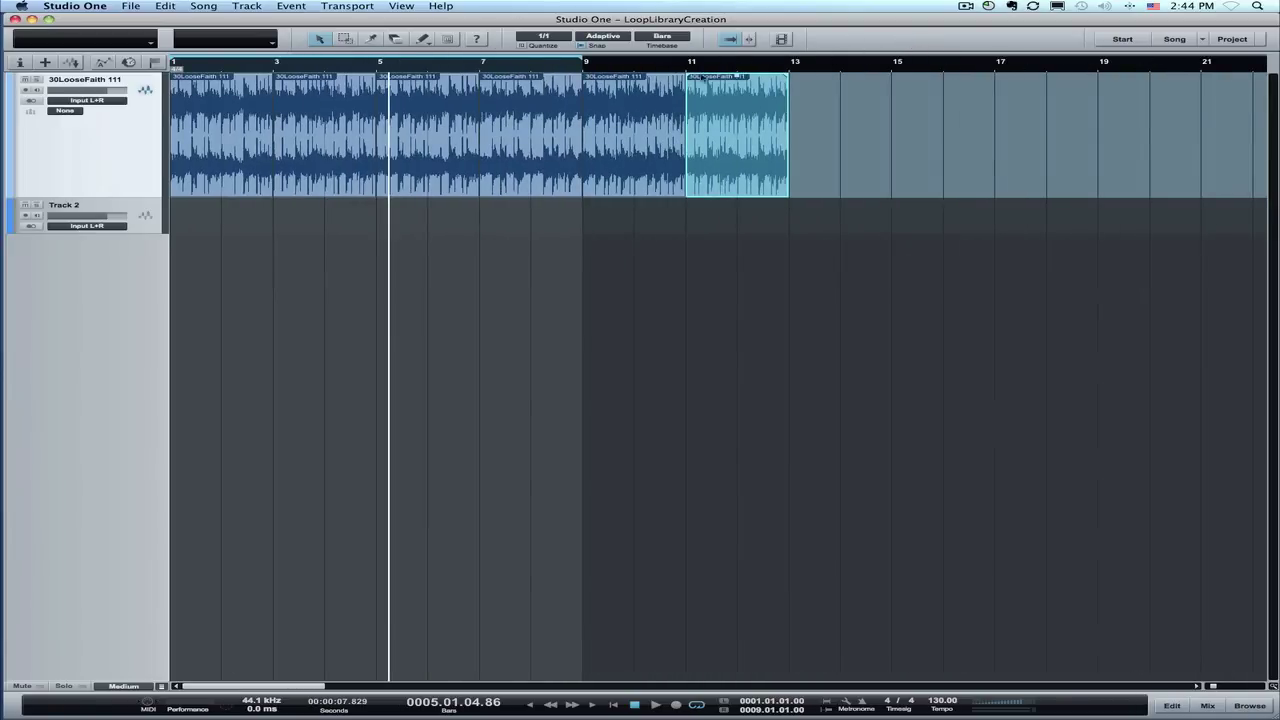
Open the first phrase in the audio editor at its start and show the tool help information.
{"action": "left_click", "coordinate": [194, 106]}
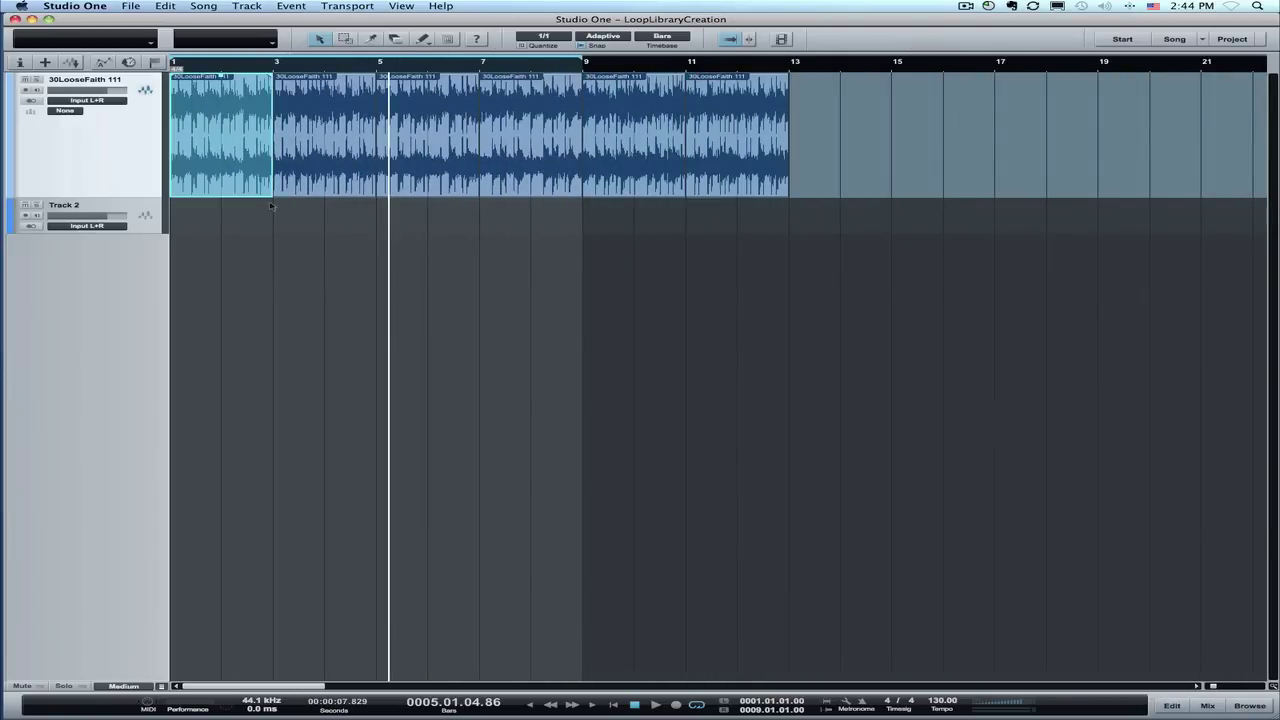
{"action": "double_click", "coordinate": [222, 140]}
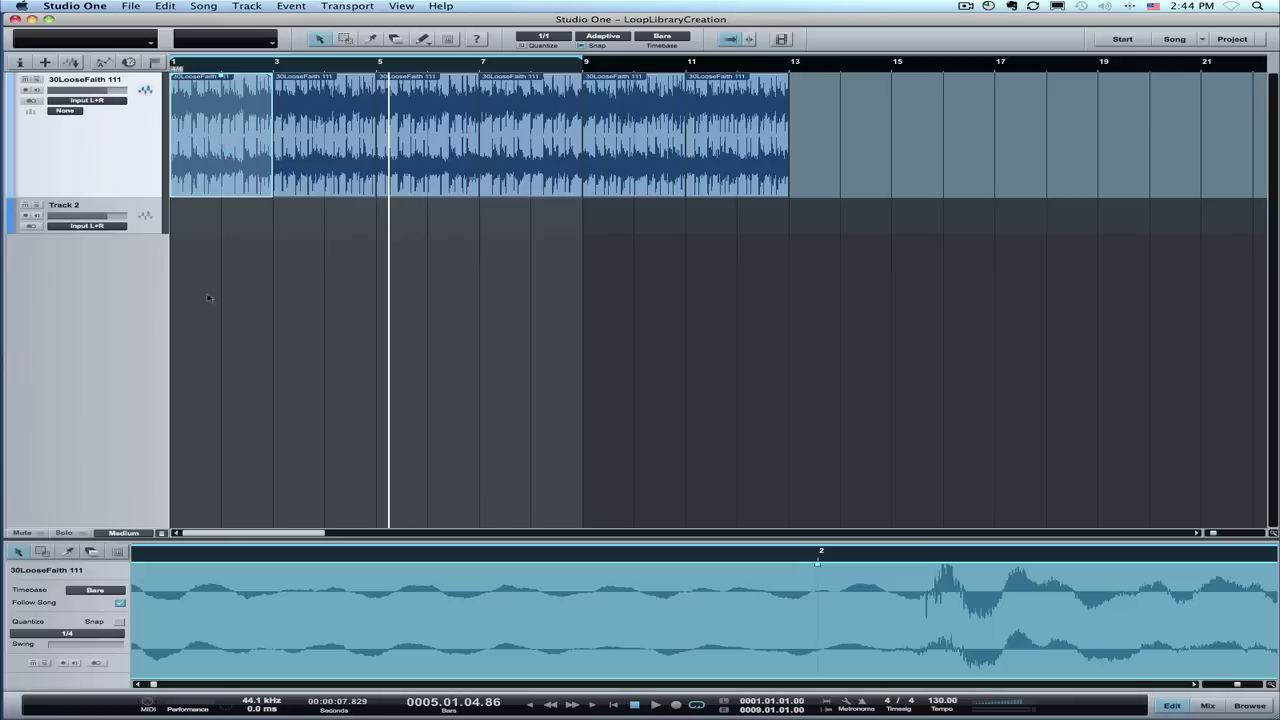
{"action": "scroll", "coordinate": [279, 636], "scroll_direction": "right", "scroll_amount": 5}
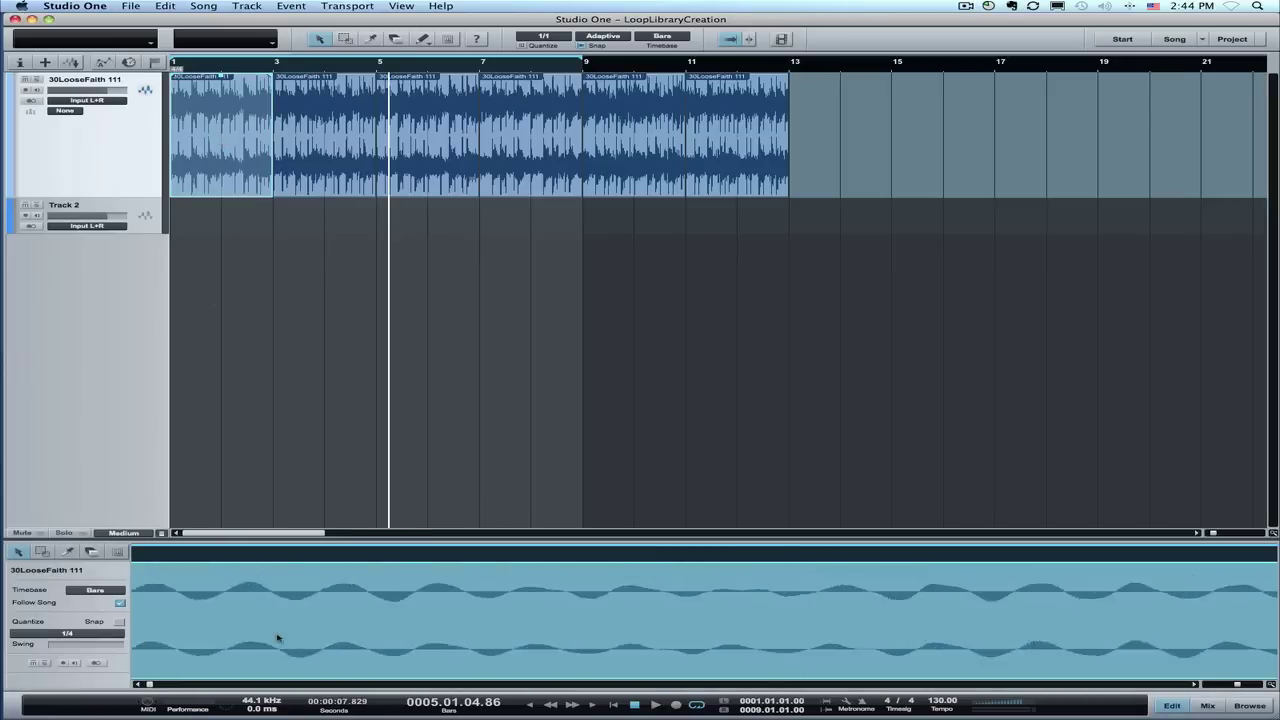
{"action": "scroll", "coordinate": [279, 636], "scroll_direction": "left", "scroll_amount": 5}
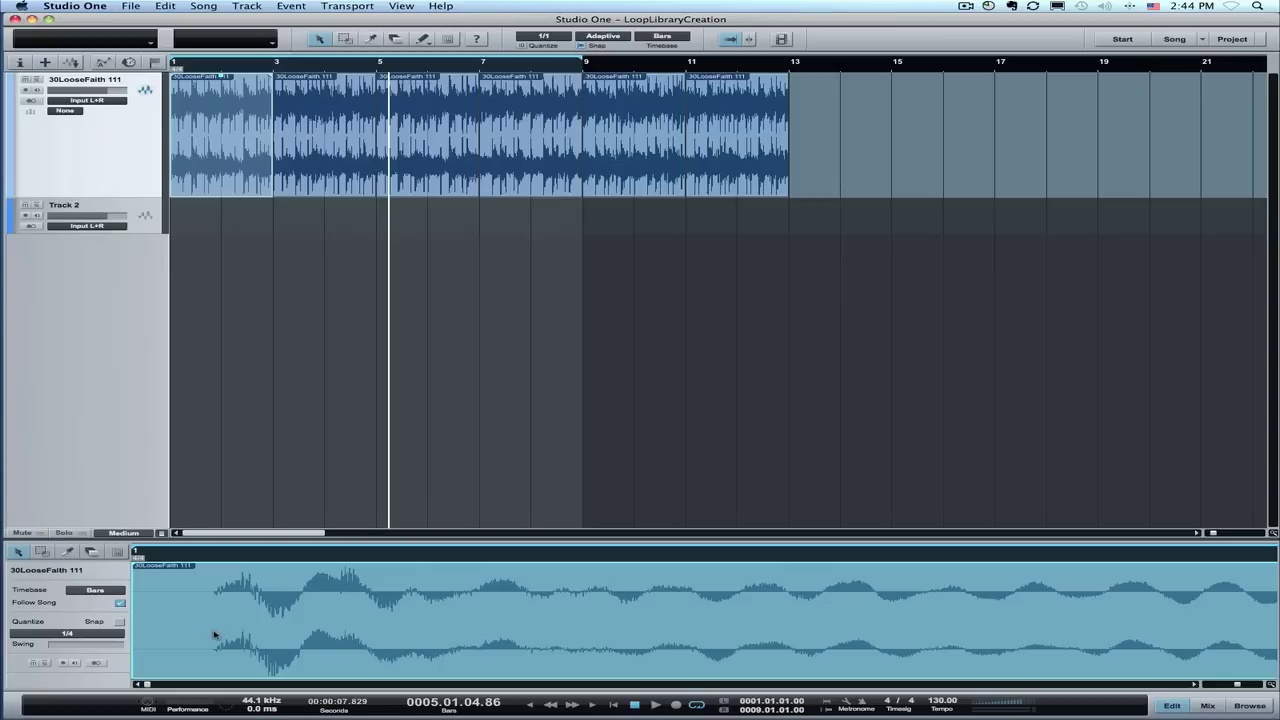
{"action": "left_click", "coordinate": [476, 39]}
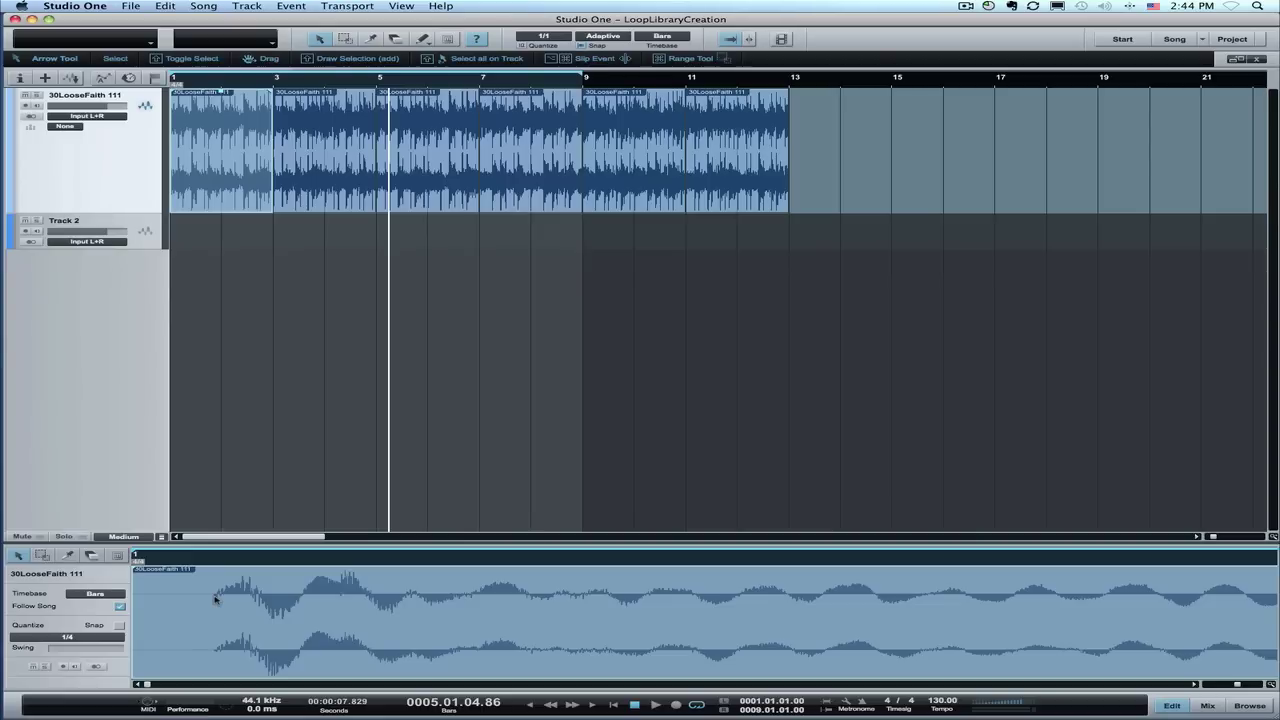
Slip the first phrase's audio earlier inside its event so the first drum hit falls on the event start.
{"action": "key", "text": "super+alt"}
{"action": "left_click_drag", "start_coordinate": [226, 577], "coordinate": [224, 574]}
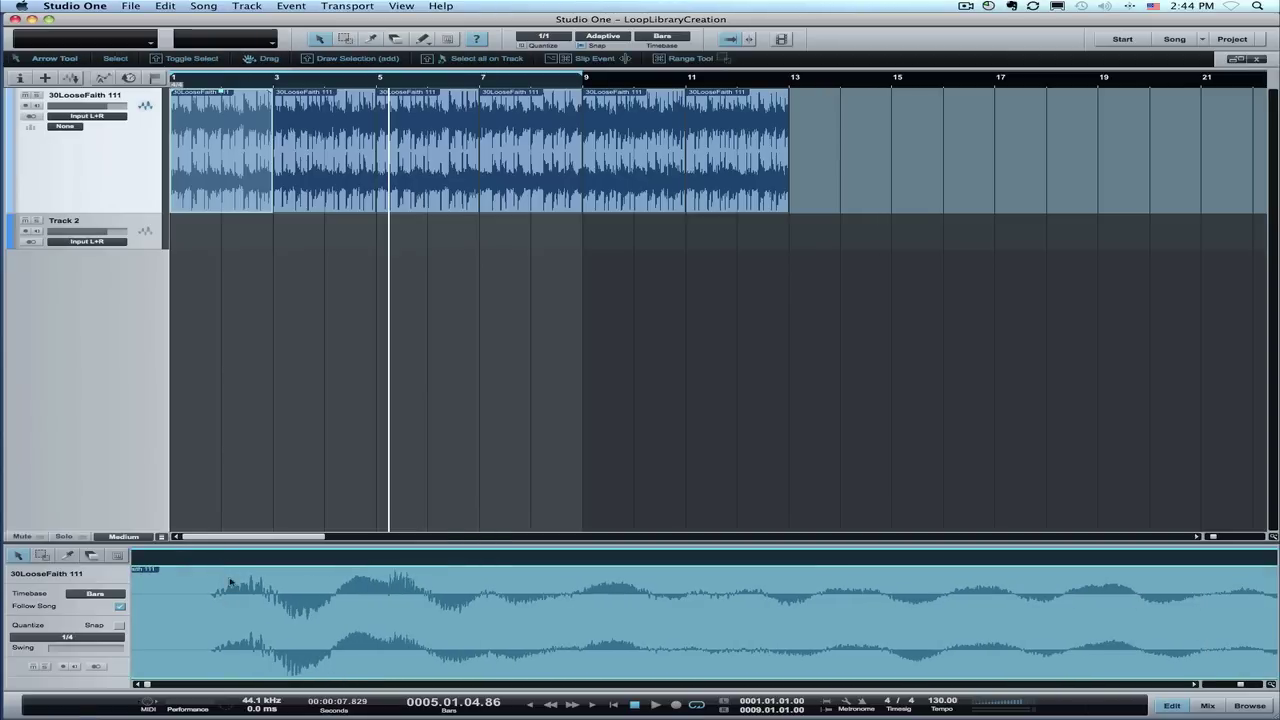
{"action": "left_click_drag", "start_coordinate": [227, 600], "coordinate": [148, 602]}
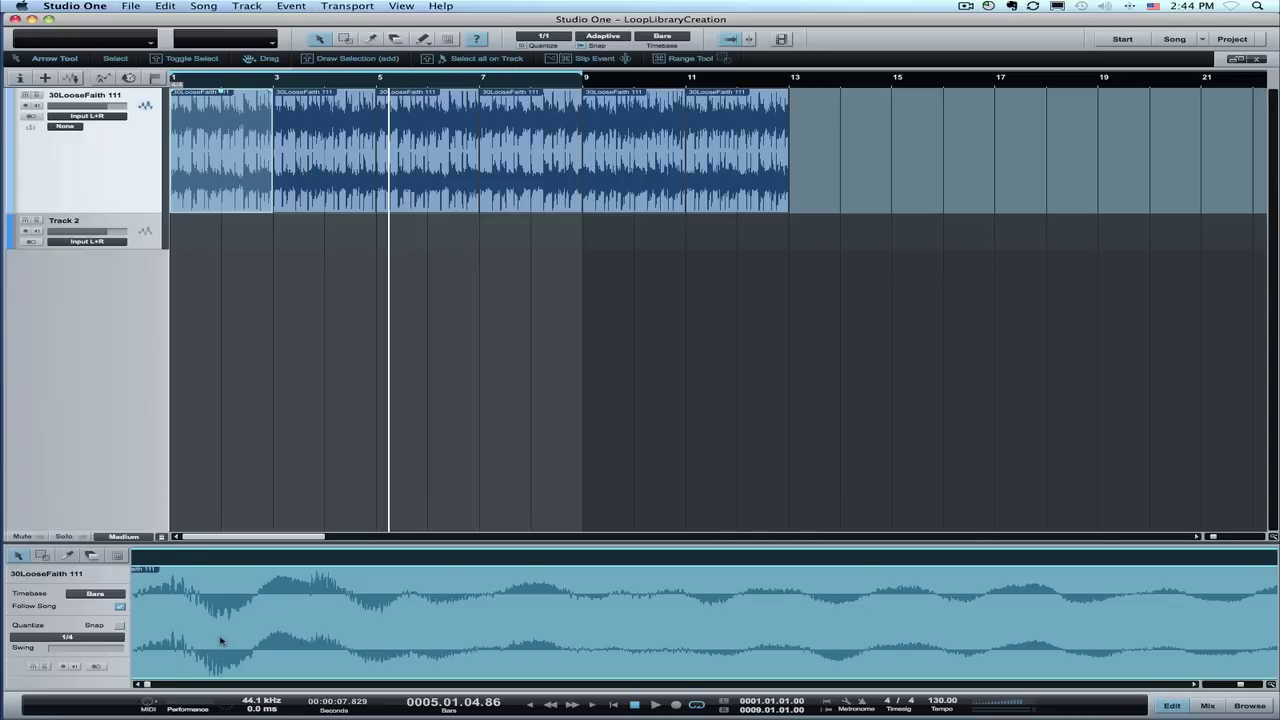
Slip the second phrase's audio earlier so its first hit falls on bar 3, and bring up the third phrase in the editor.
{"action": "key", "text": "Right"}
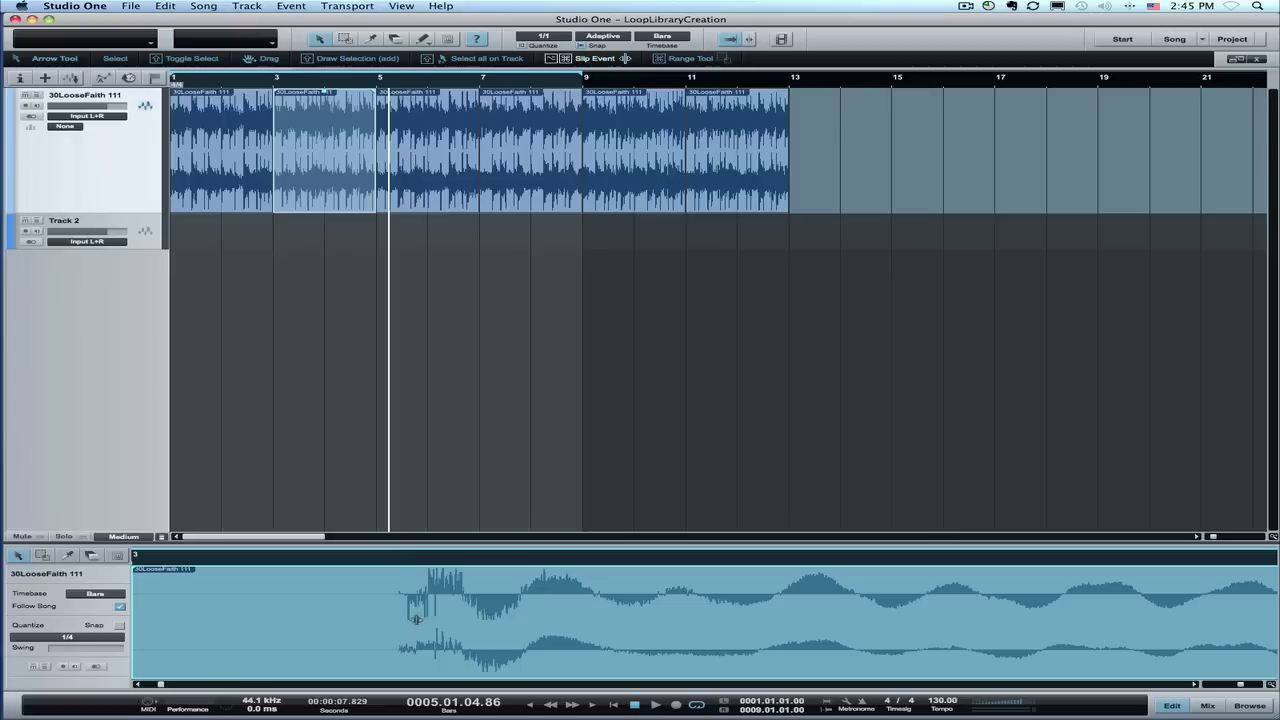
{"action": "left_click_drag", "start_coordinate": [411, 620], "coordinate": [181, 614]}
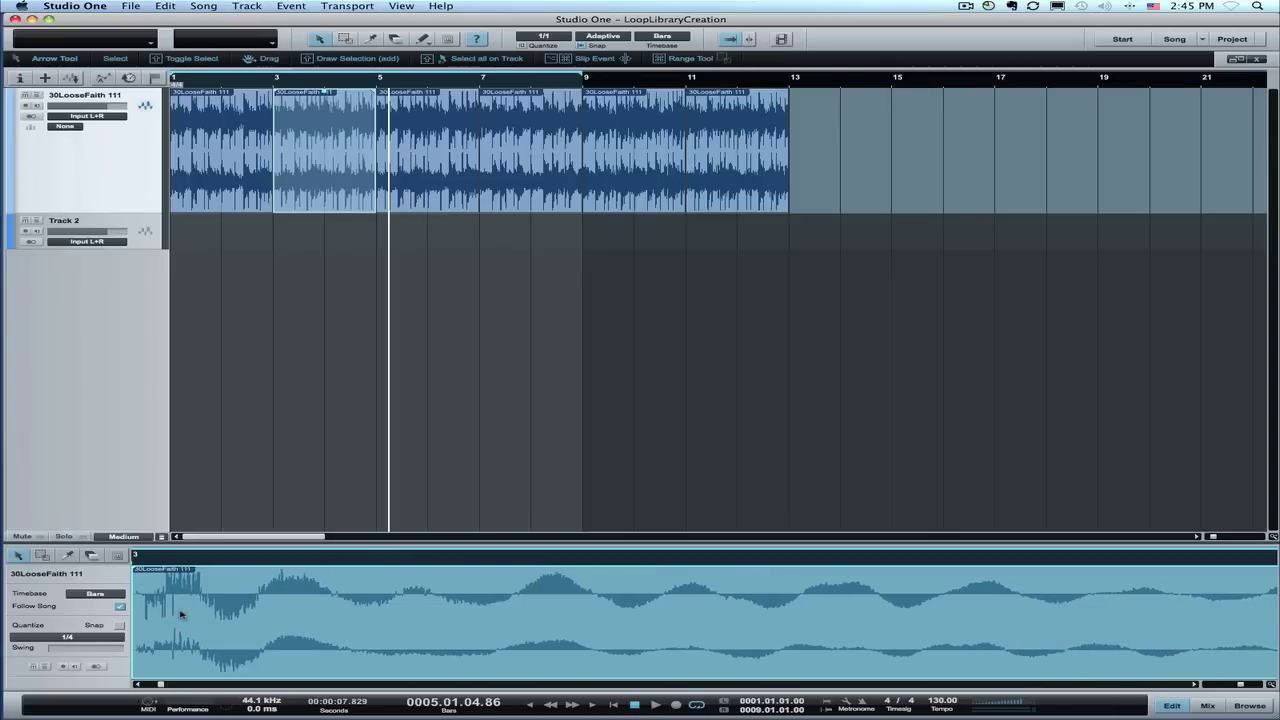
{"action": "key", "text": "Right"}
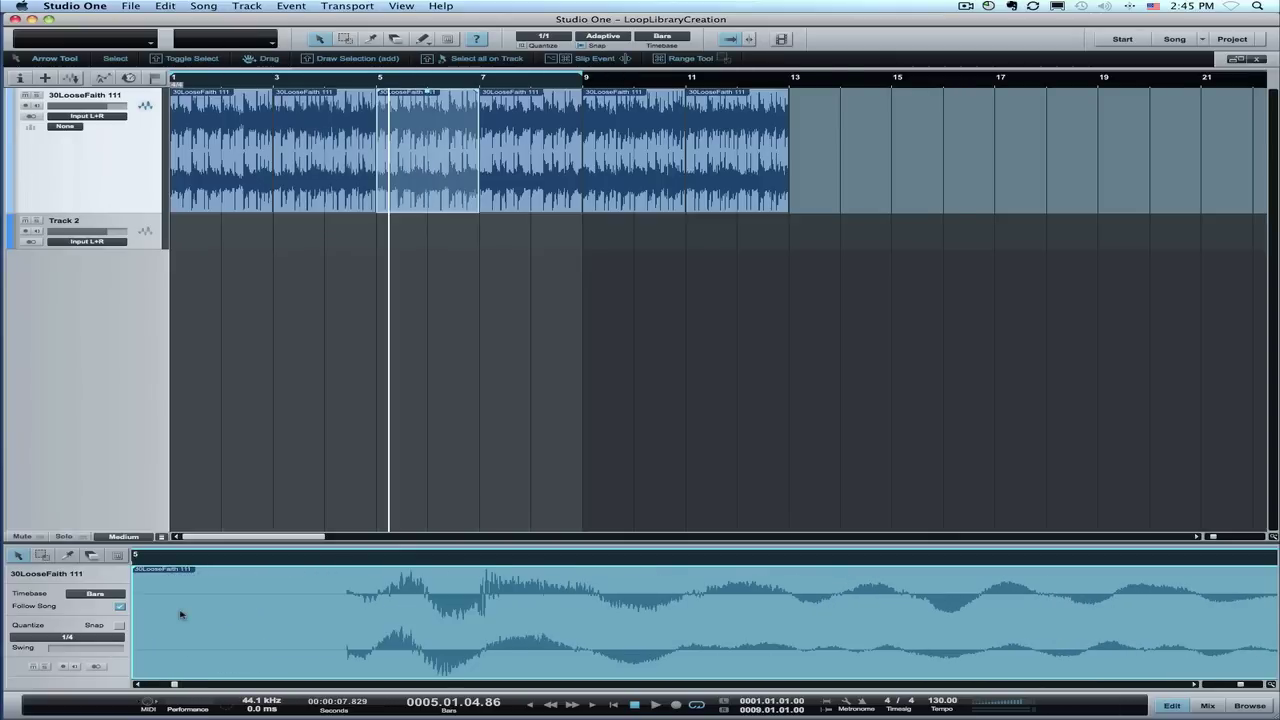
Slip the third and fourth phrases' audio earlier inside their events so their first hits fall on bars 5 and 7.
{"action": "left_click_drag", "start_coordinate": [338, 620], "coordinate": [203, 622]}
{"action": "key", "text": "Right"}
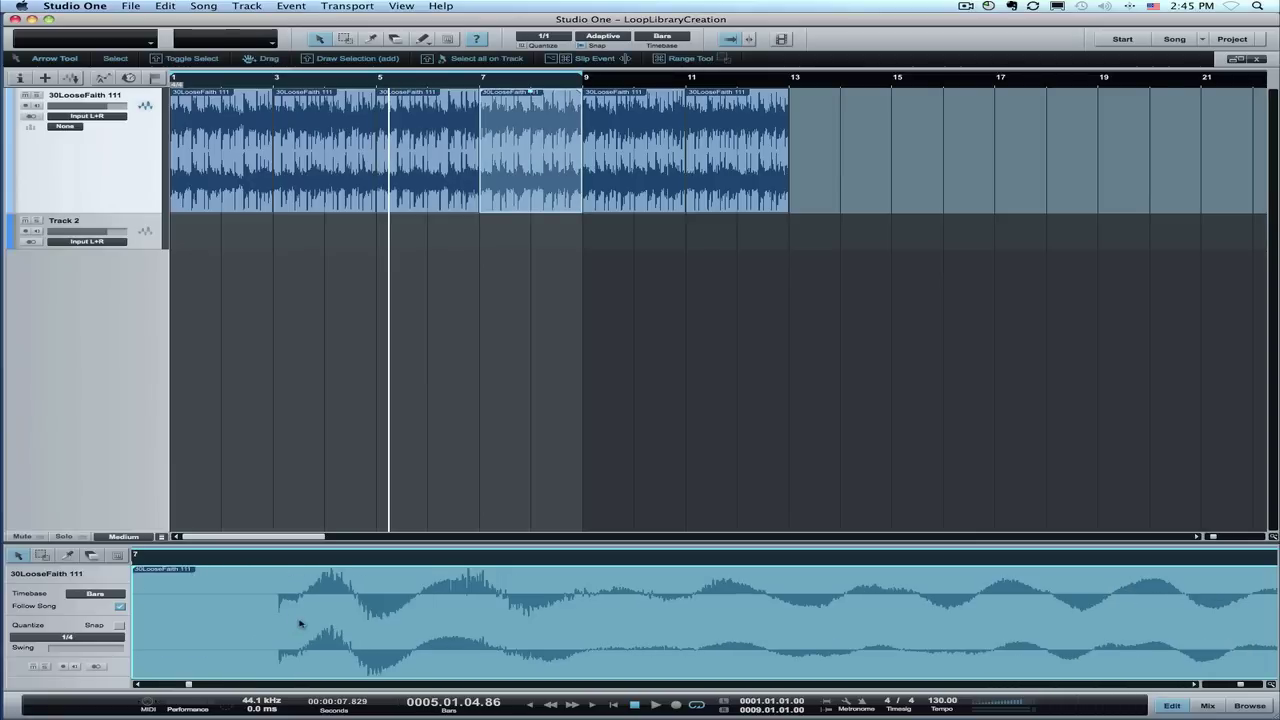
{"action": "left_click_drag", "start_coordinate": [303, 622], "coordinate": [162, 622]}
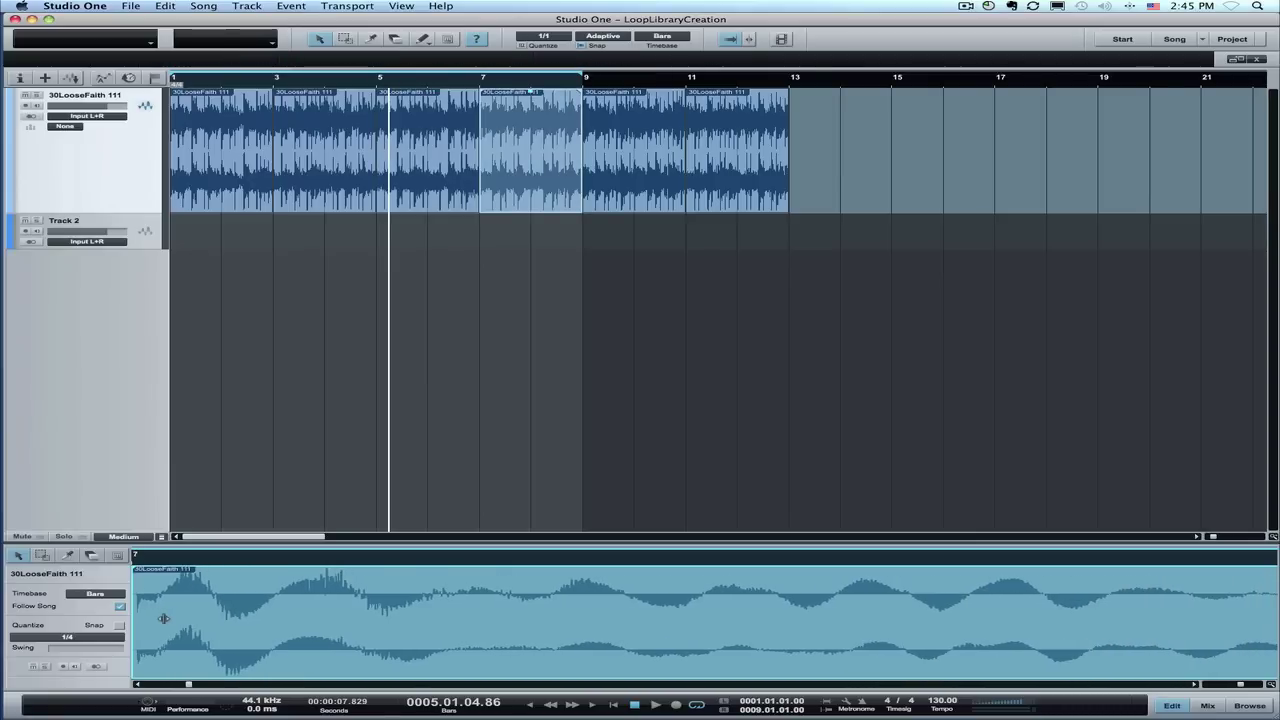
{"action": "key", "text": "F1"}
Slip the fifth and sixth phrases' audio earlier inside their events so their first hits fall on bars 9 and 11.
{"action": "key", "text": "Right"}
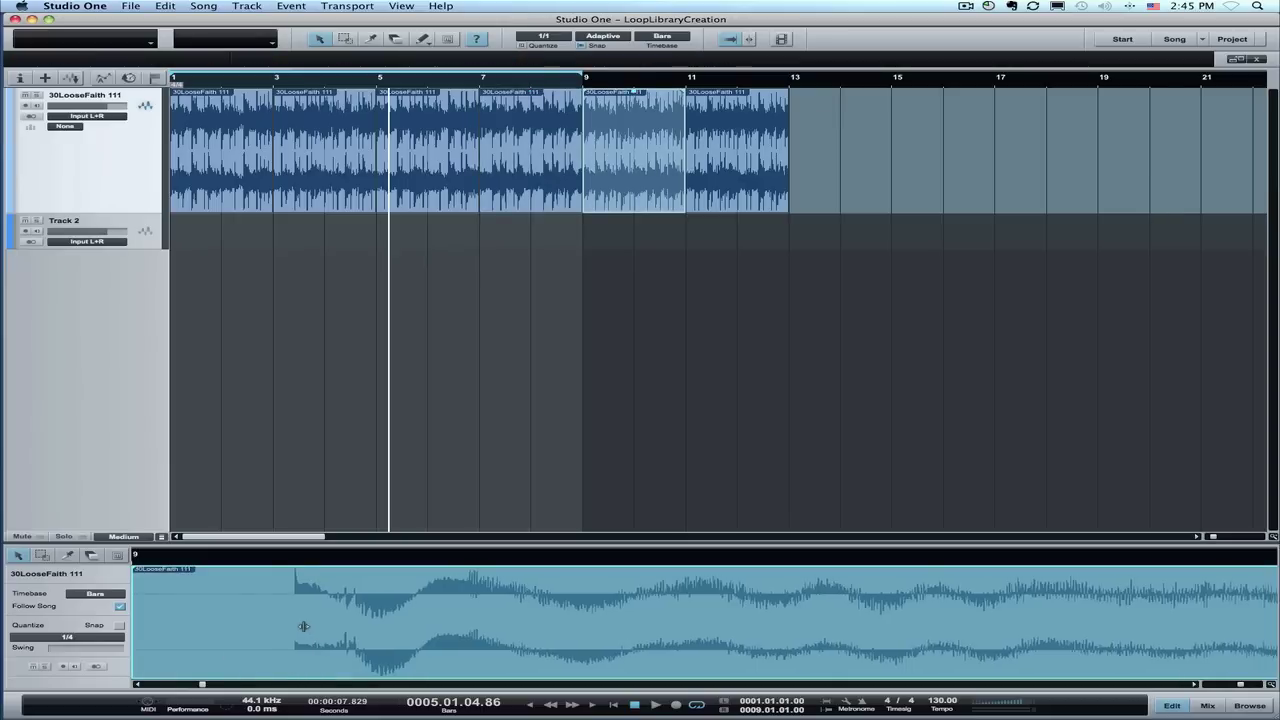
{"action": "left_click_drag", "start_coordinate": [320, 626], "coordinate": [172, 624]}
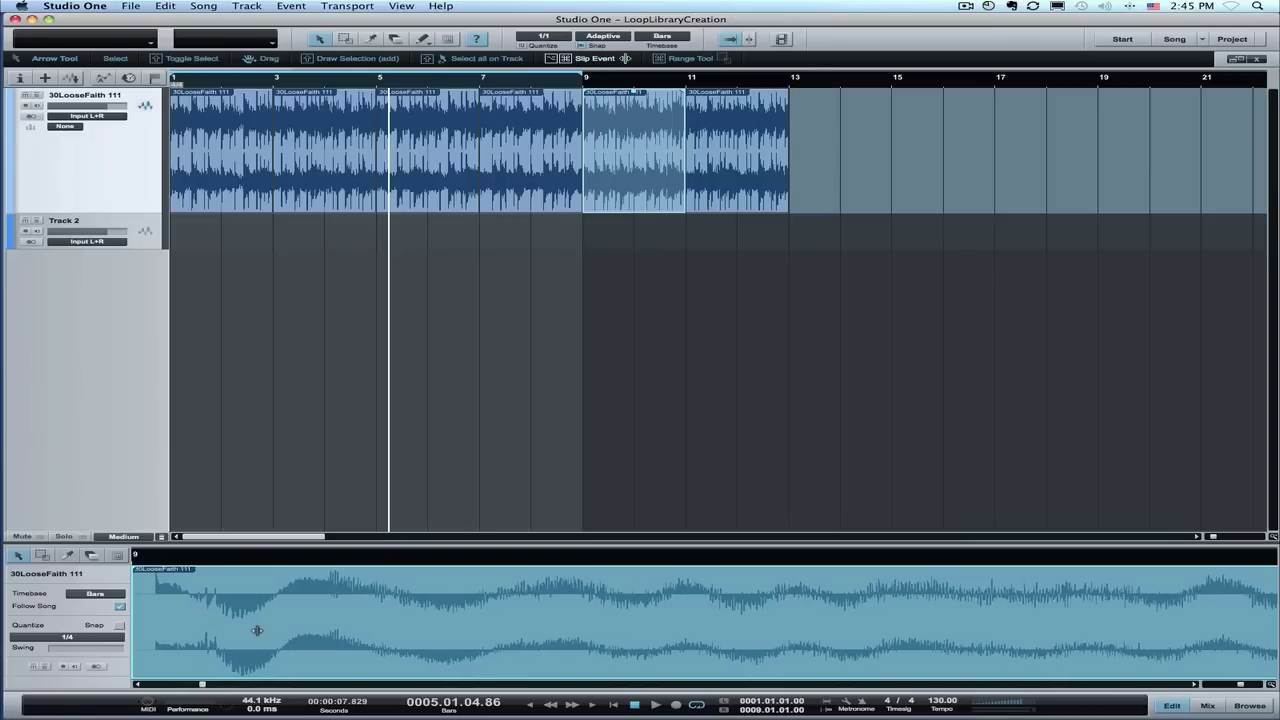
{"action": "left_click_drag", "start_coordinate": [257, 630], "coordinate": [200, 629]}
{"action": "key", "text": "Right"}
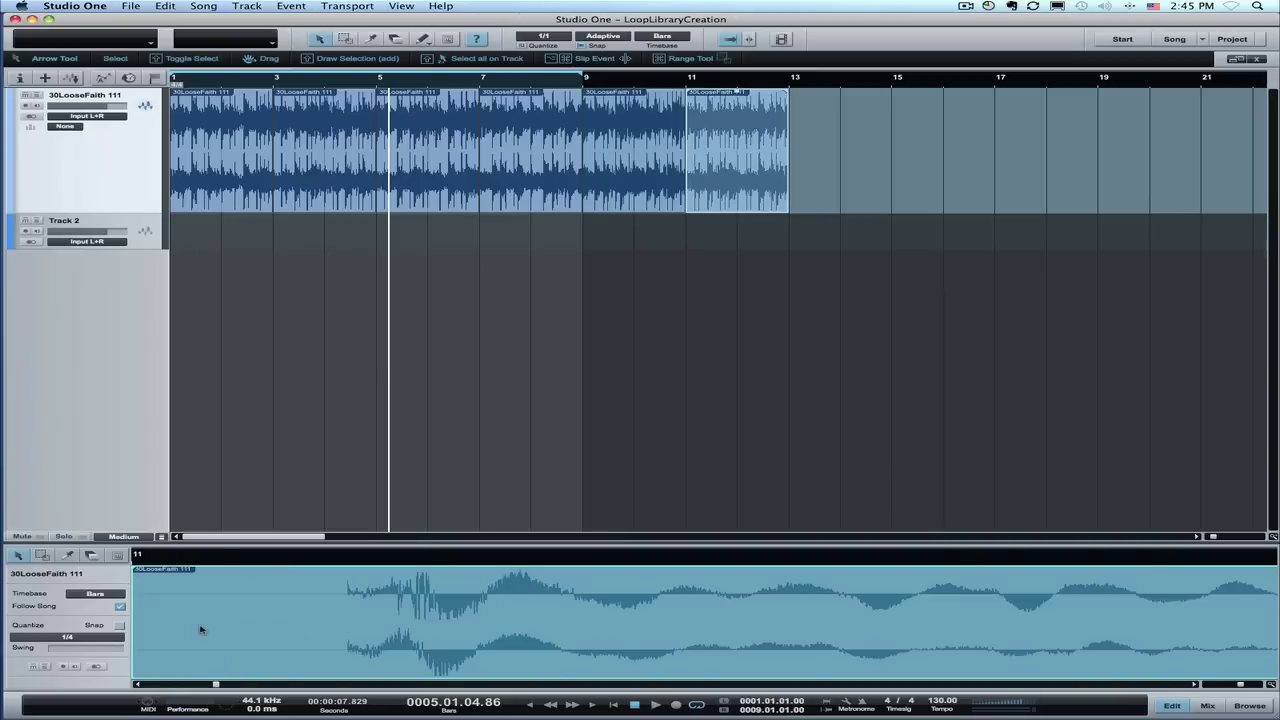
{"action": "left_click_drag", "start_coordinate": [429, 621], "coordinate": [200, 613]}
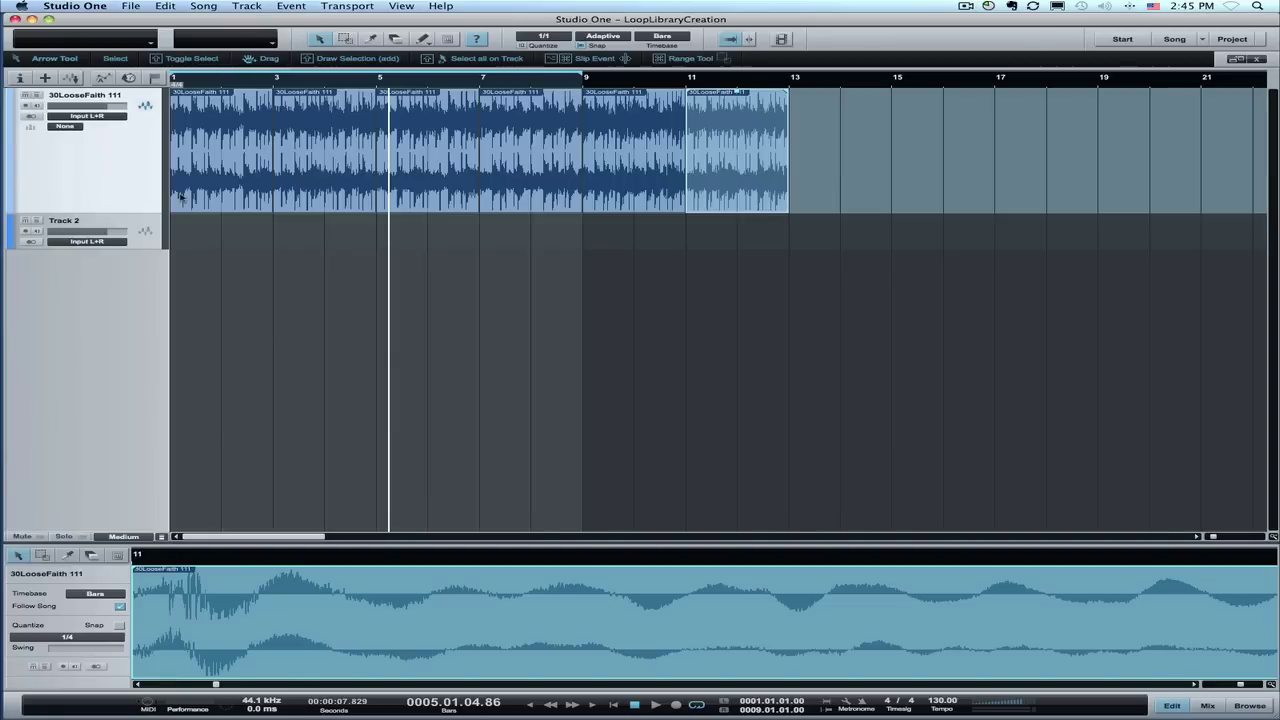
Set the loop range to the first phrase, bars 1 to 3, and slip its audio slightly earlier so the first hit meets the event start.
{"action": "left_click", "coordinate": [210, 149]}
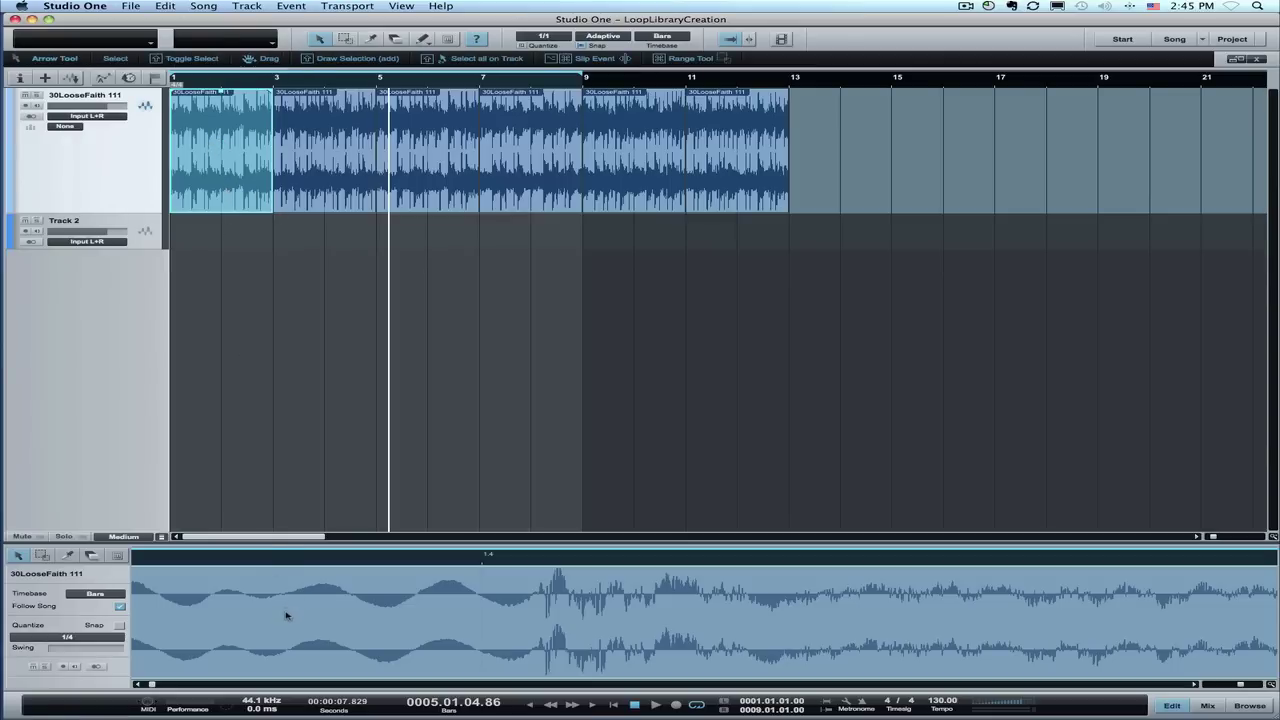
{"action": "left_click", "coordinate": [197, 201]}
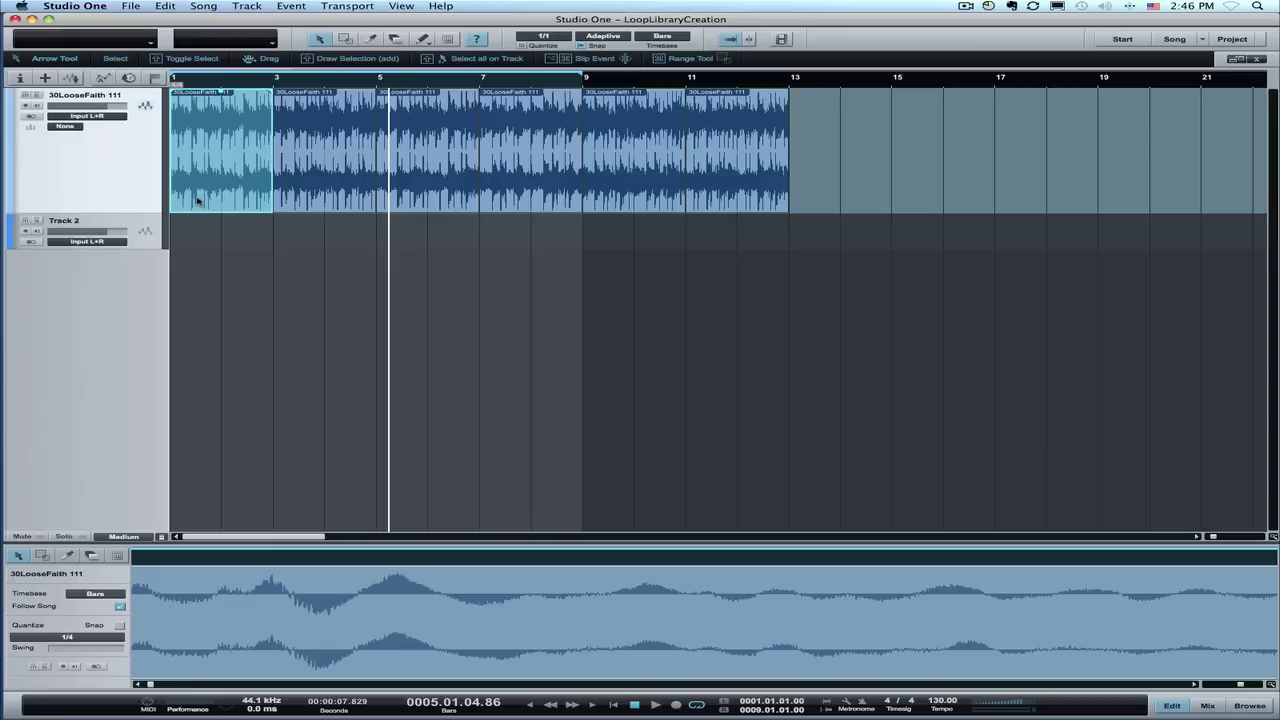
{"action": "key", "text": "p"}
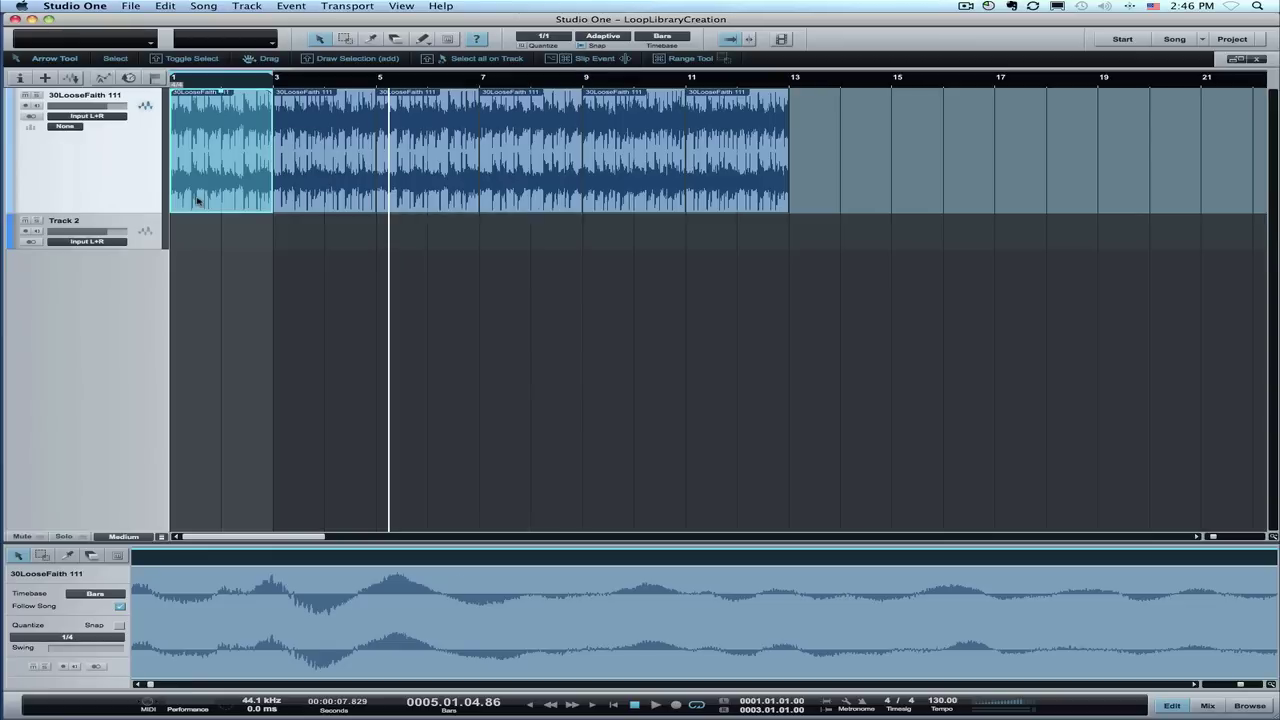
{"action": "key", "text": "comma"}
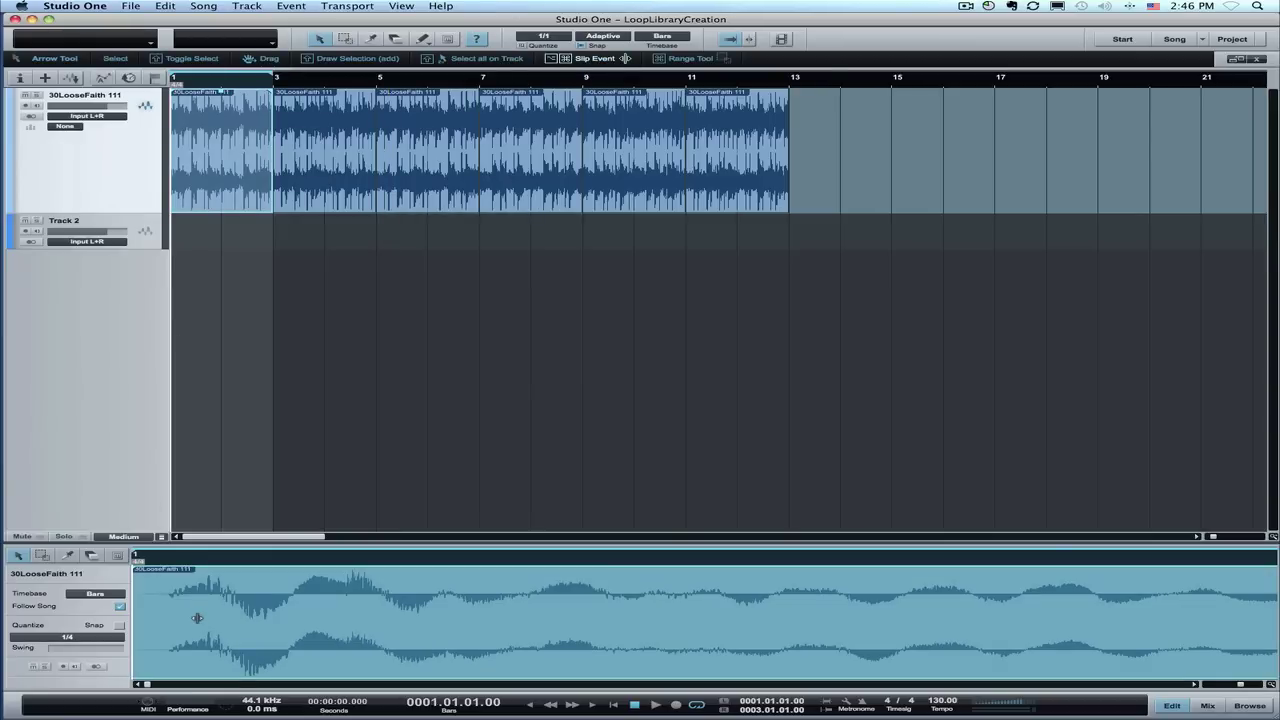
{"action": "scroll", "coordinate": [158, 618], "scroll_direction": "right", "scroll_amount": 2}
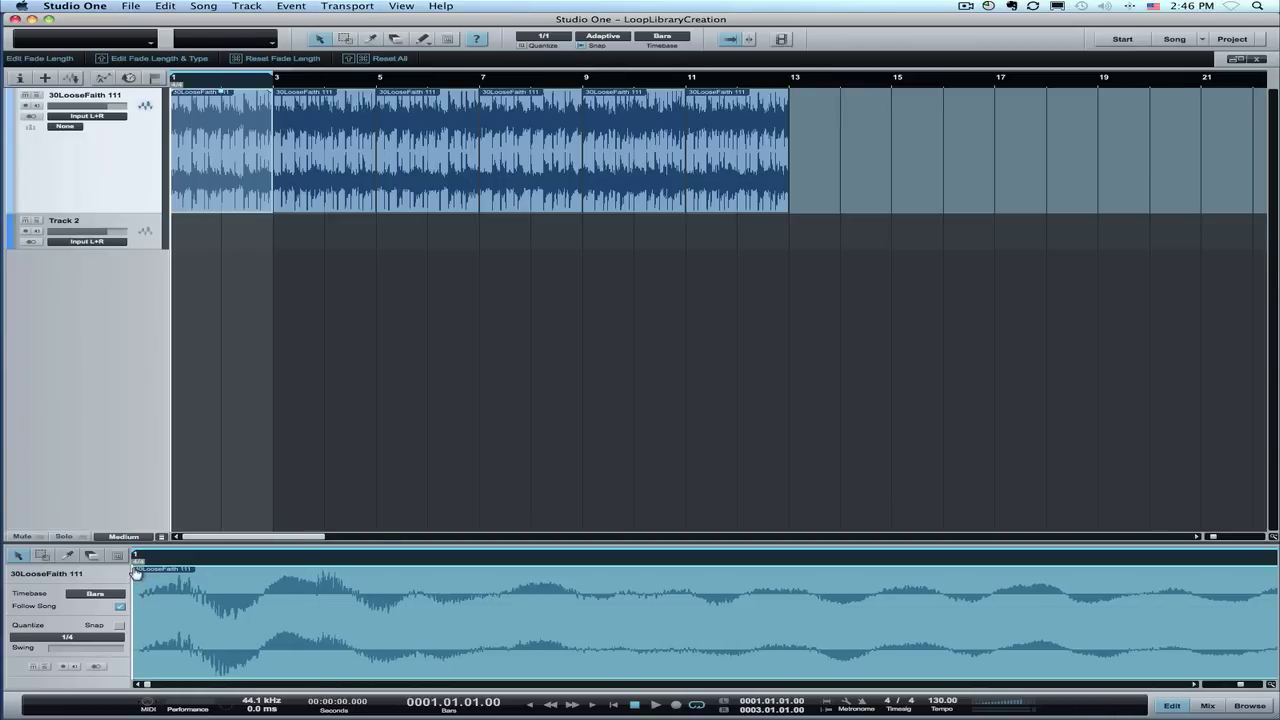
Add a very short fade-in at the start of the first phrase and a short fade-out at its end, just before bar 3.
{"action": "left_click_drag", "start_coordinate": [136, 572], "coordinate": [141, 573]}
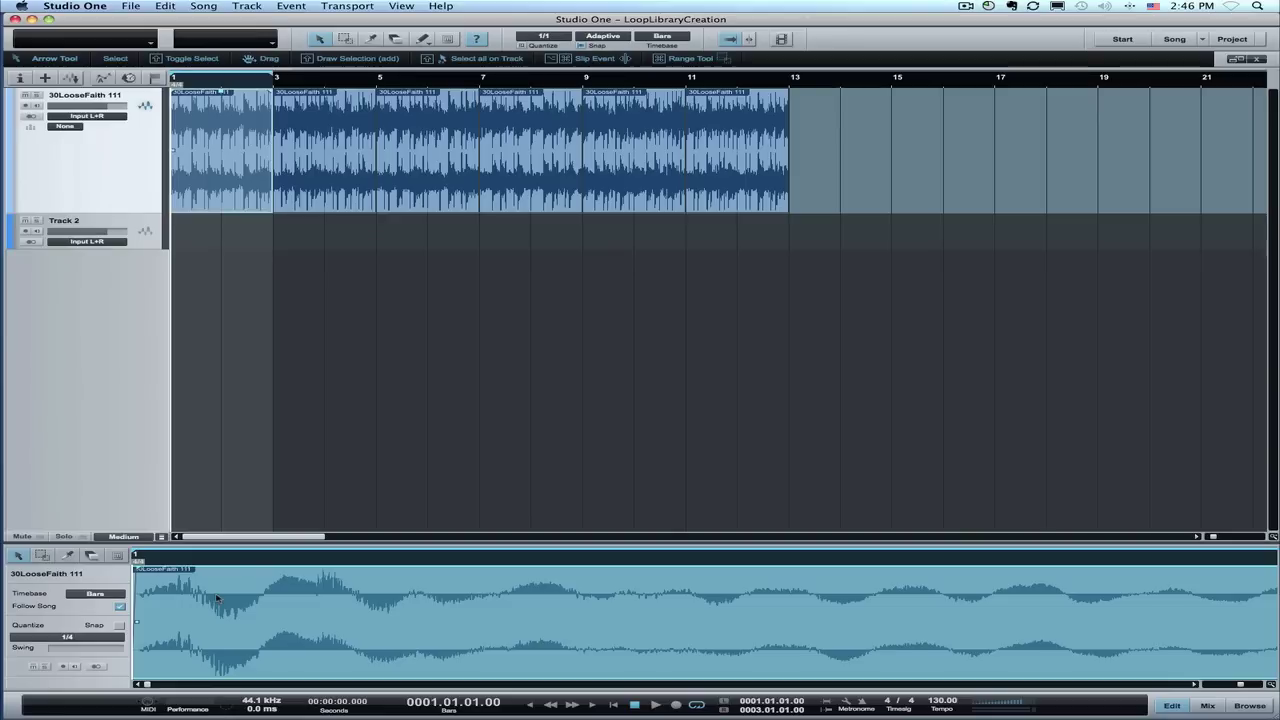
{"action": "key", "text": "Right"}
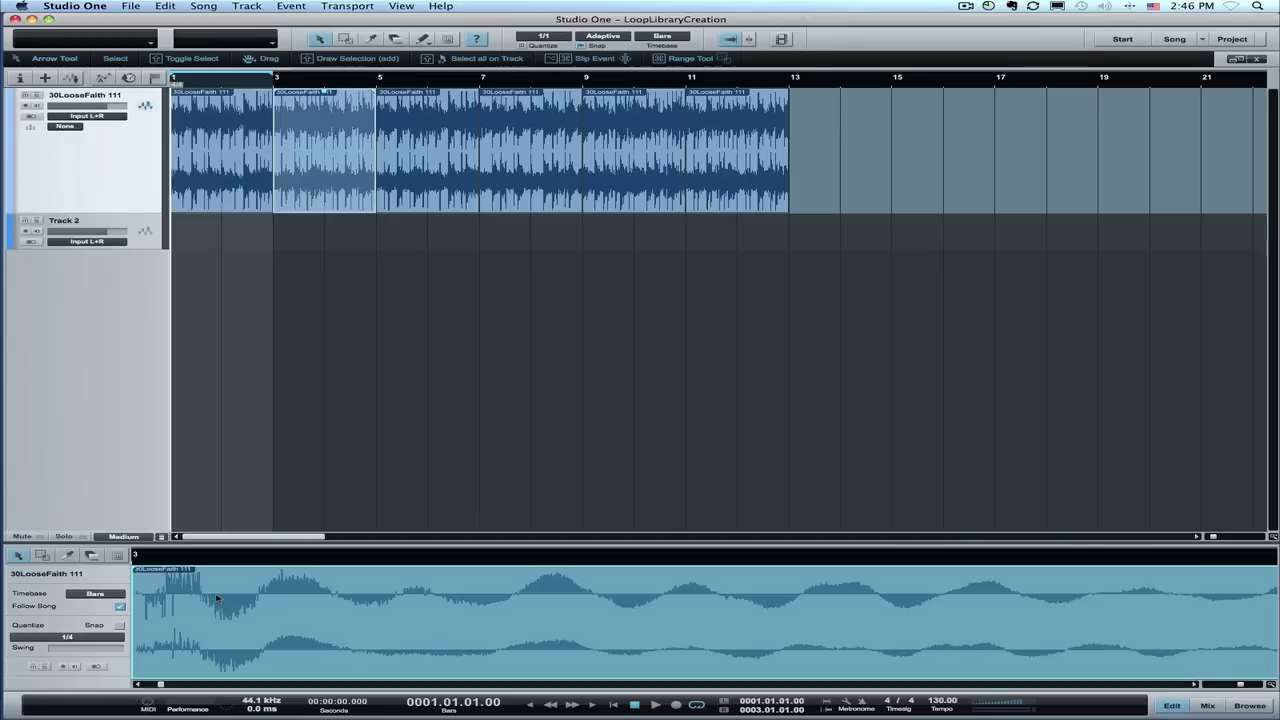
{"action": "scroll", "coordinate": [253, 630], "scroll_direction": "left", "scroll_amount": 3}
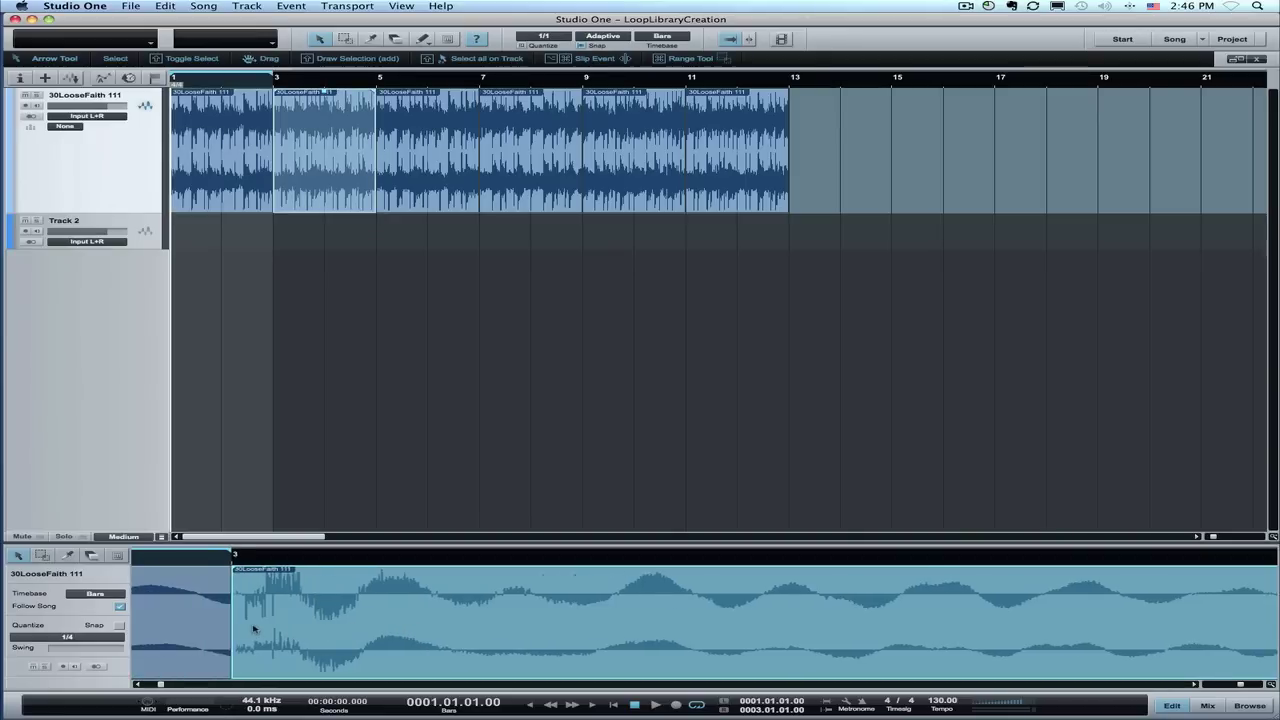
{"action": "left_click", "coordinate": [253, 628]}
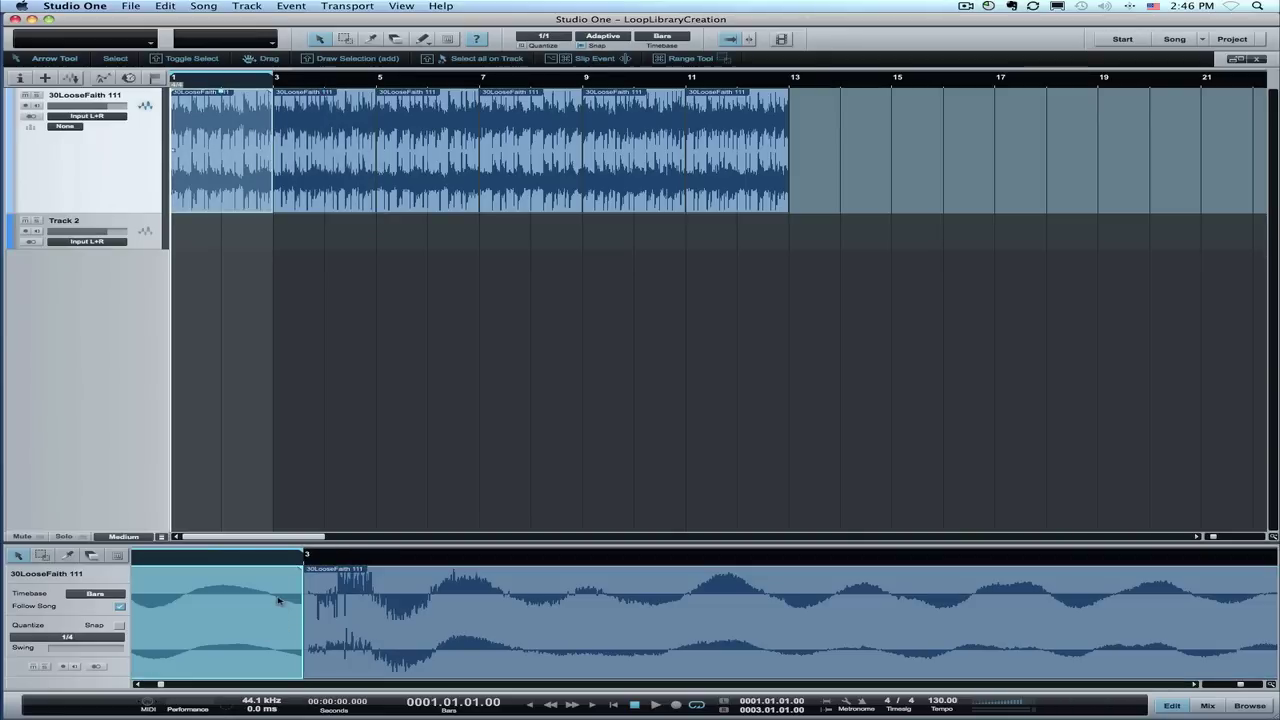
{"action": "left_click_drag", "start_coordinate": [300, 569], "coordinate": [265, 573]}
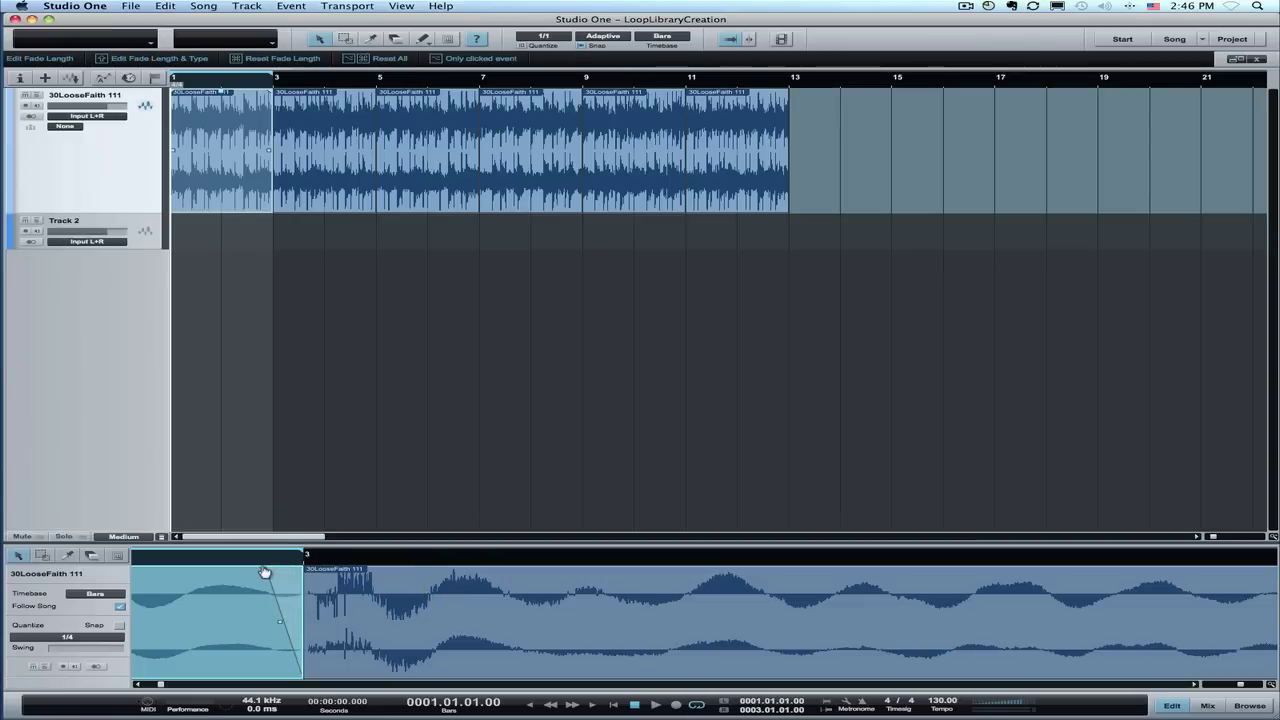
Loop the second phrase, bars 3 to 5, and listen to it from its start.
{"action": "left_click", "coordinate": [235, 142]}
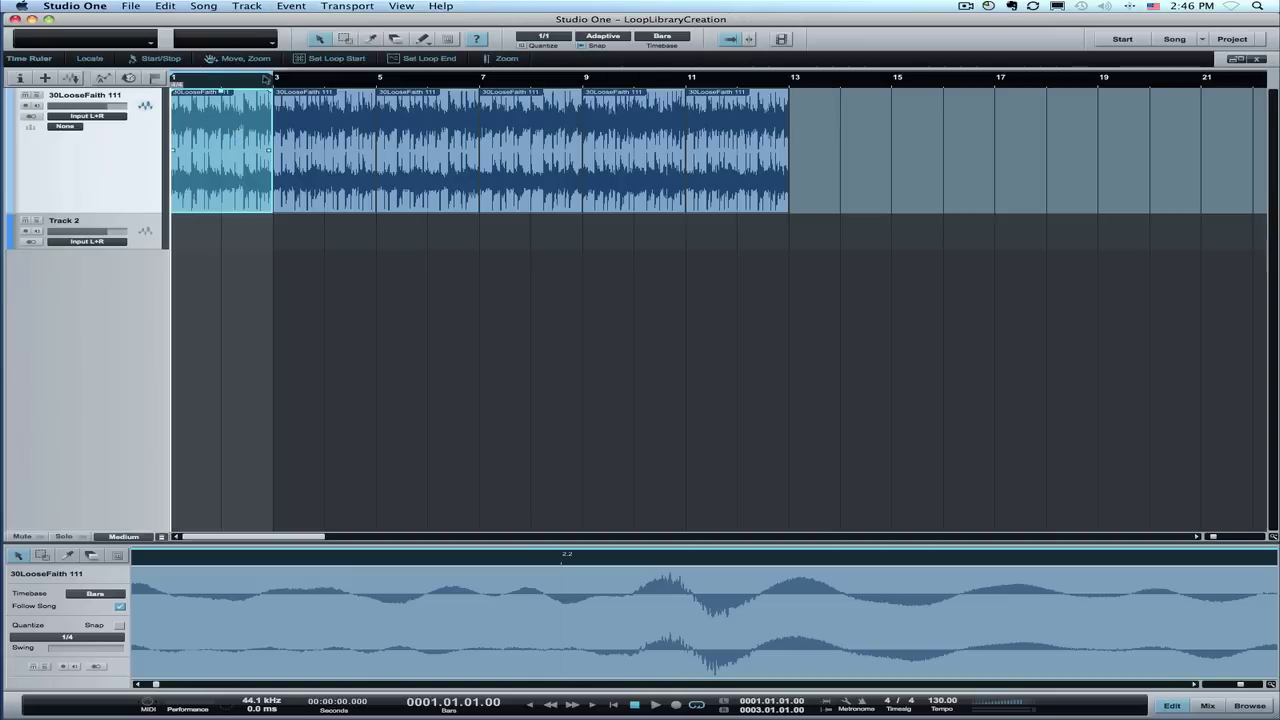
{"action": "left_click", "coordinate": [312, 163]}
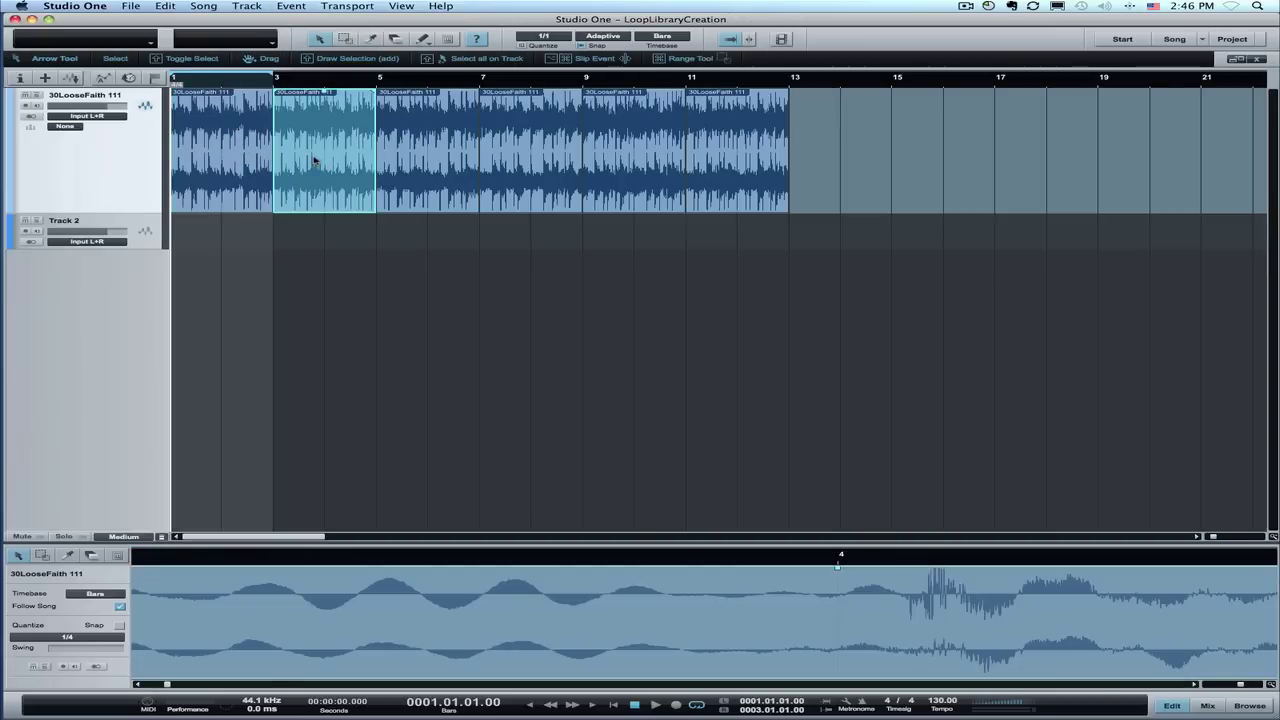
{"action": "key", "text": "p"}
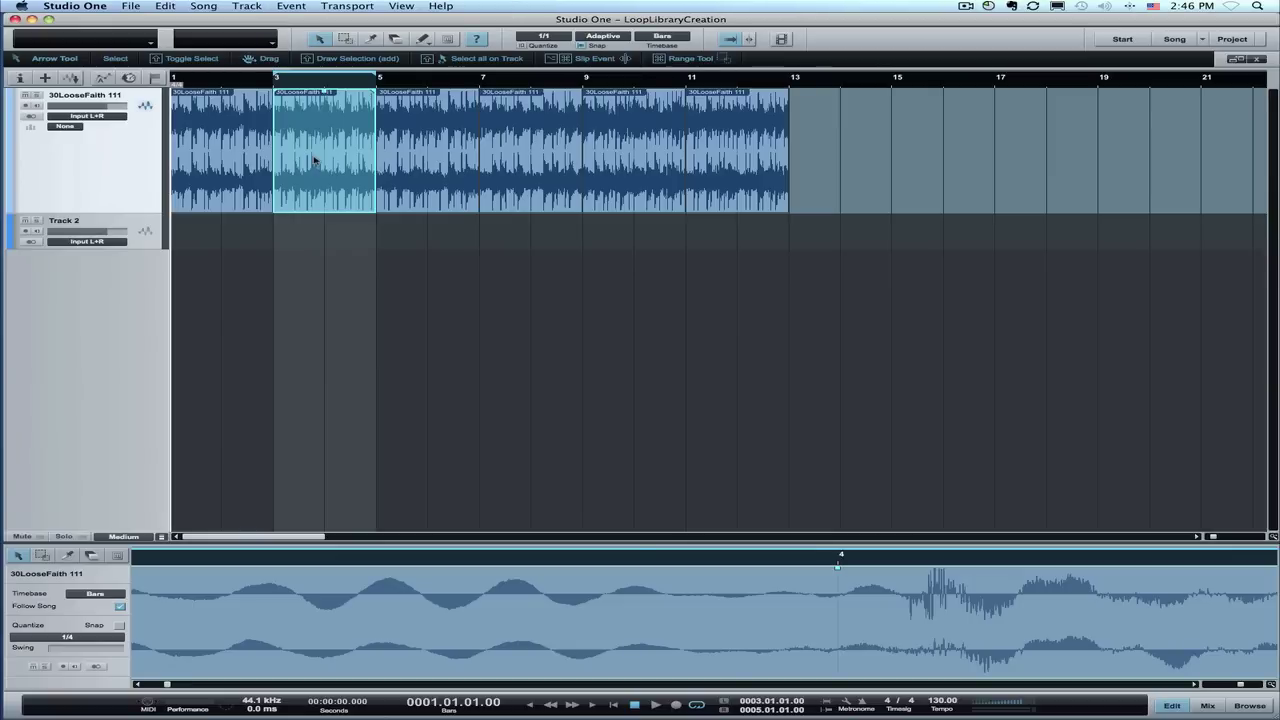
{"action": "key", "text": "l"}
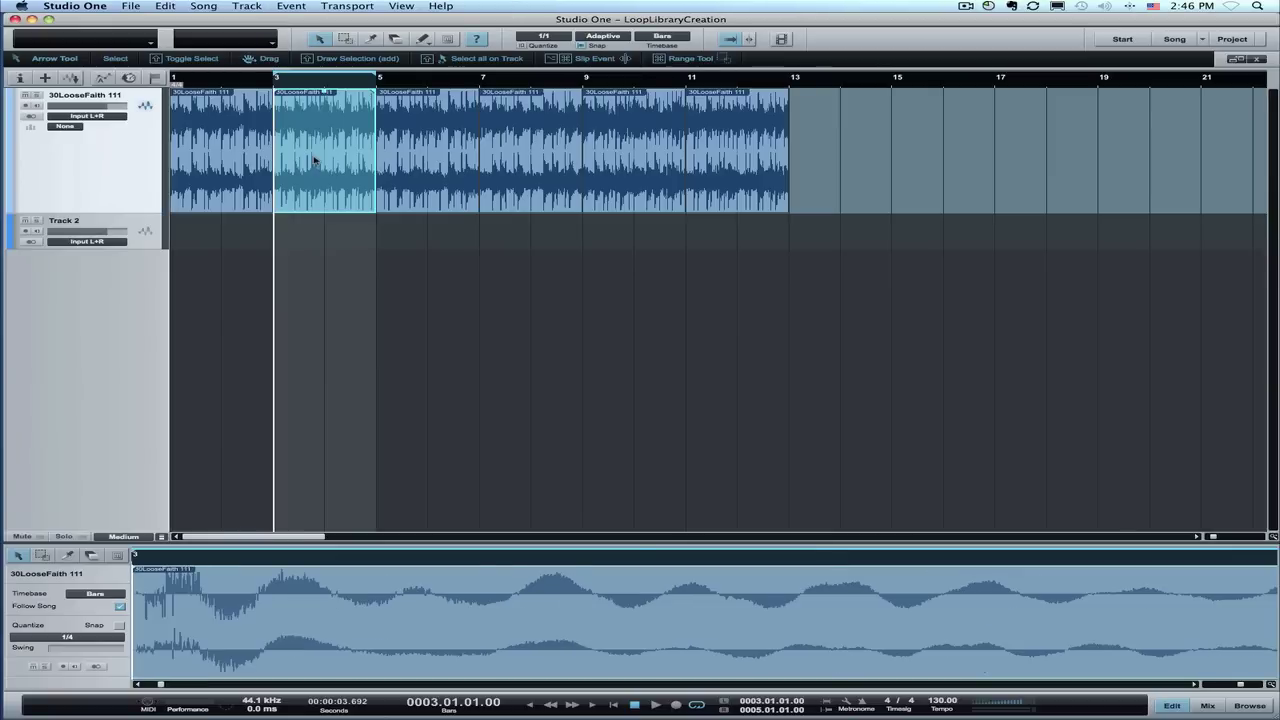
{"action": "key", "text": "space"}
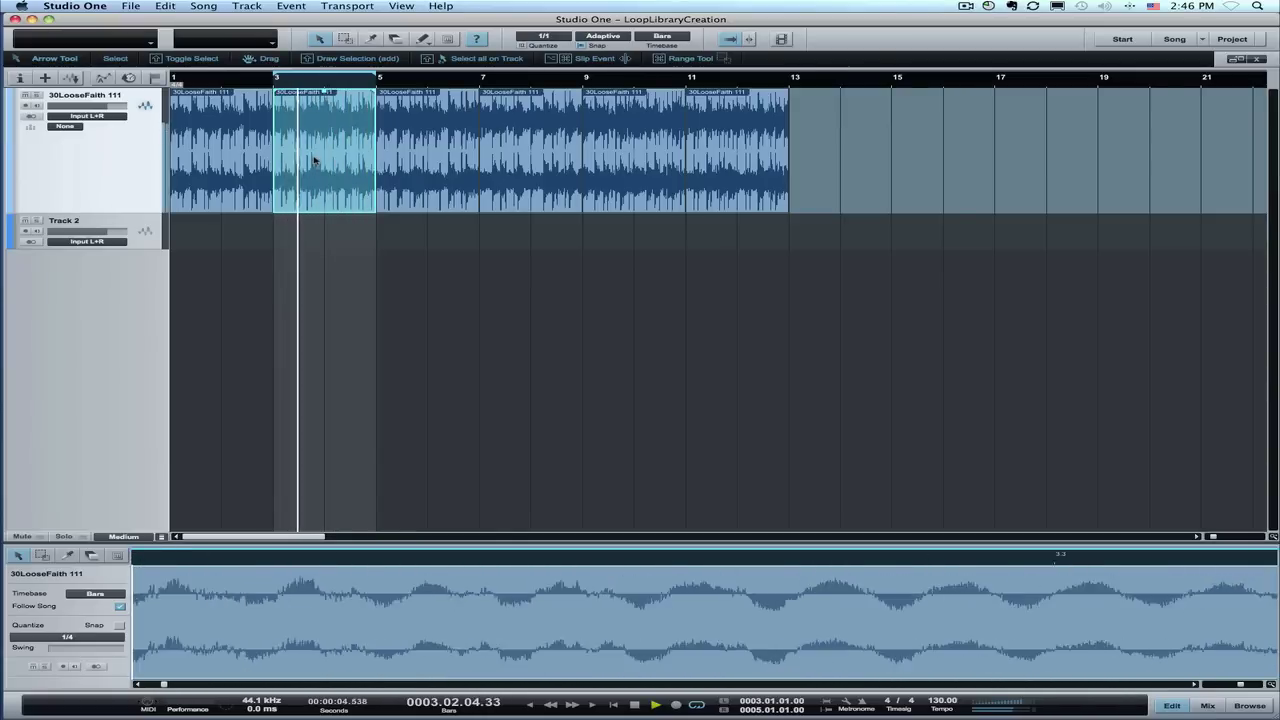
{"action": "key", "text": "space"}
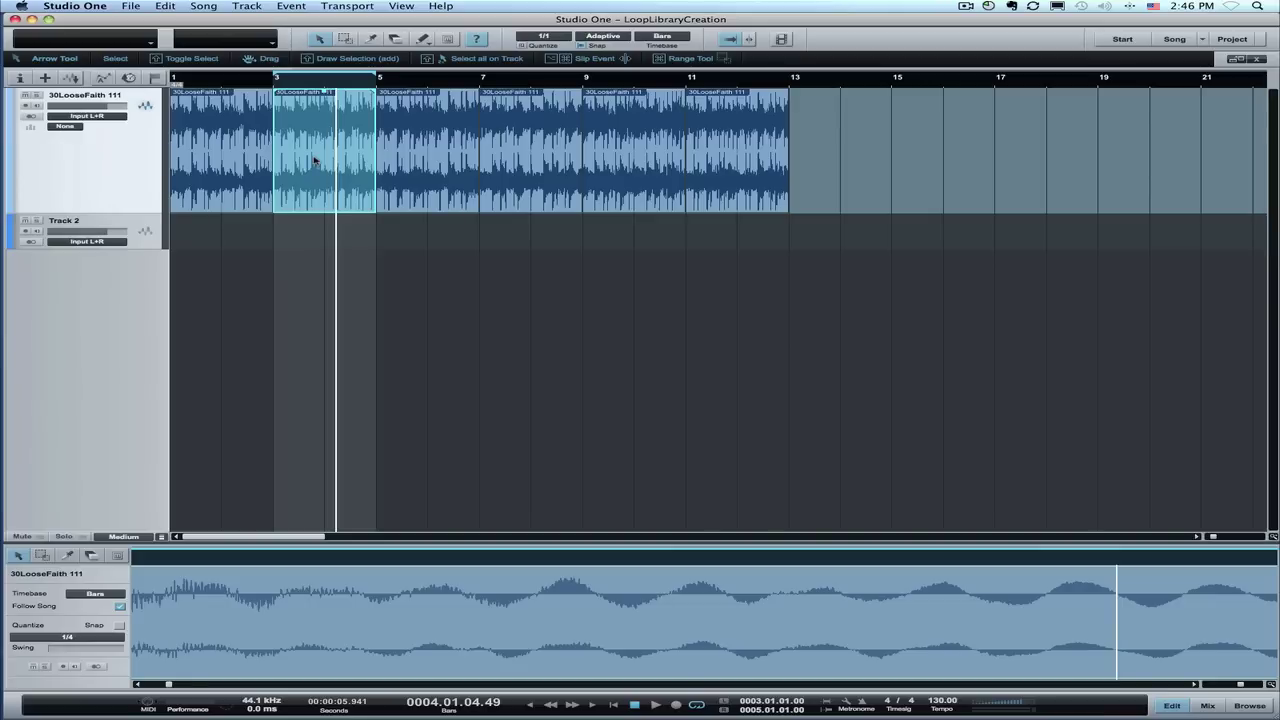
Select all six phrases, show the inspector, and set their file tempo to 130.
{"action": "left_click", "coordinate": [465, 267]}
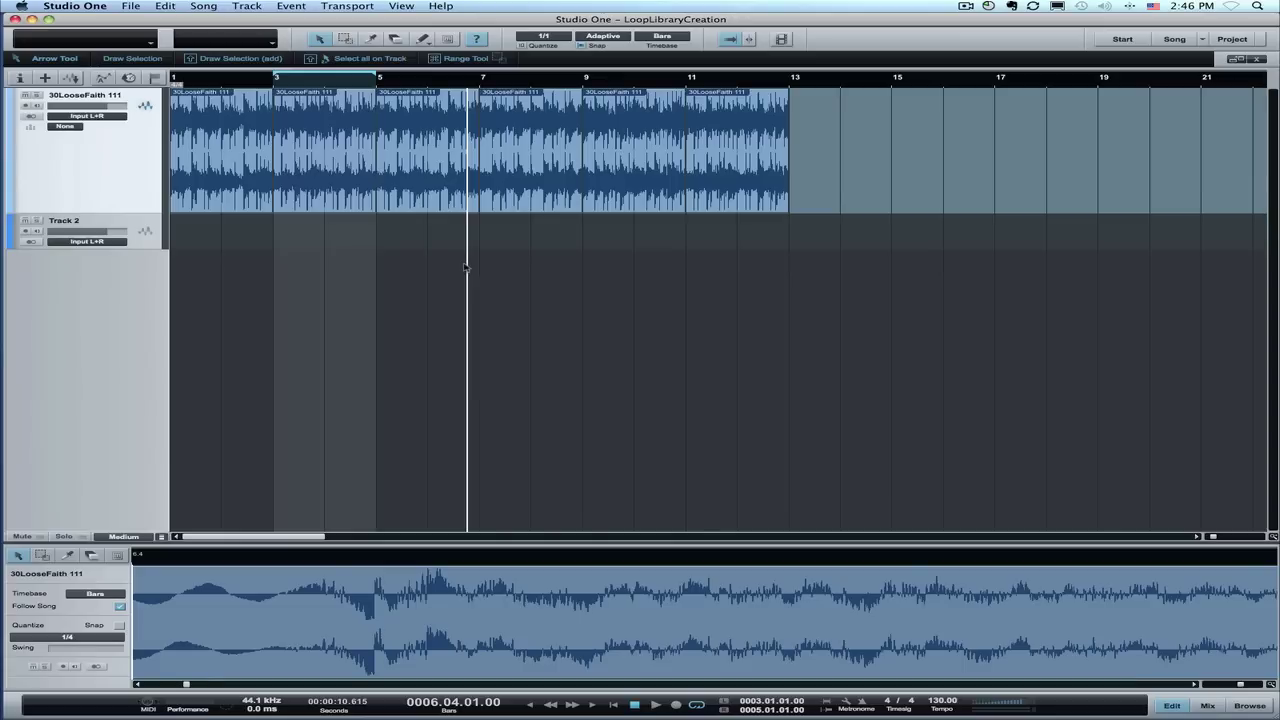
{"action": "key", "text": "super+a"}
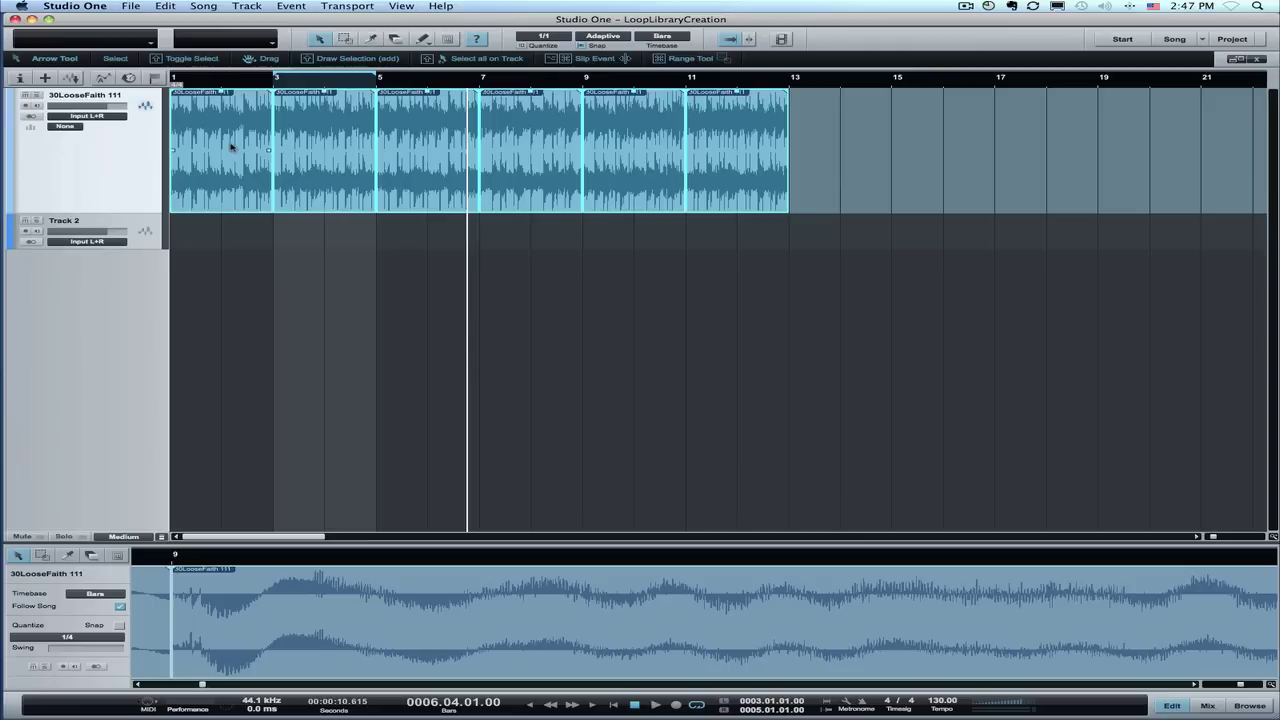
{"action": "left_click", "coordinate": [21, 81]}
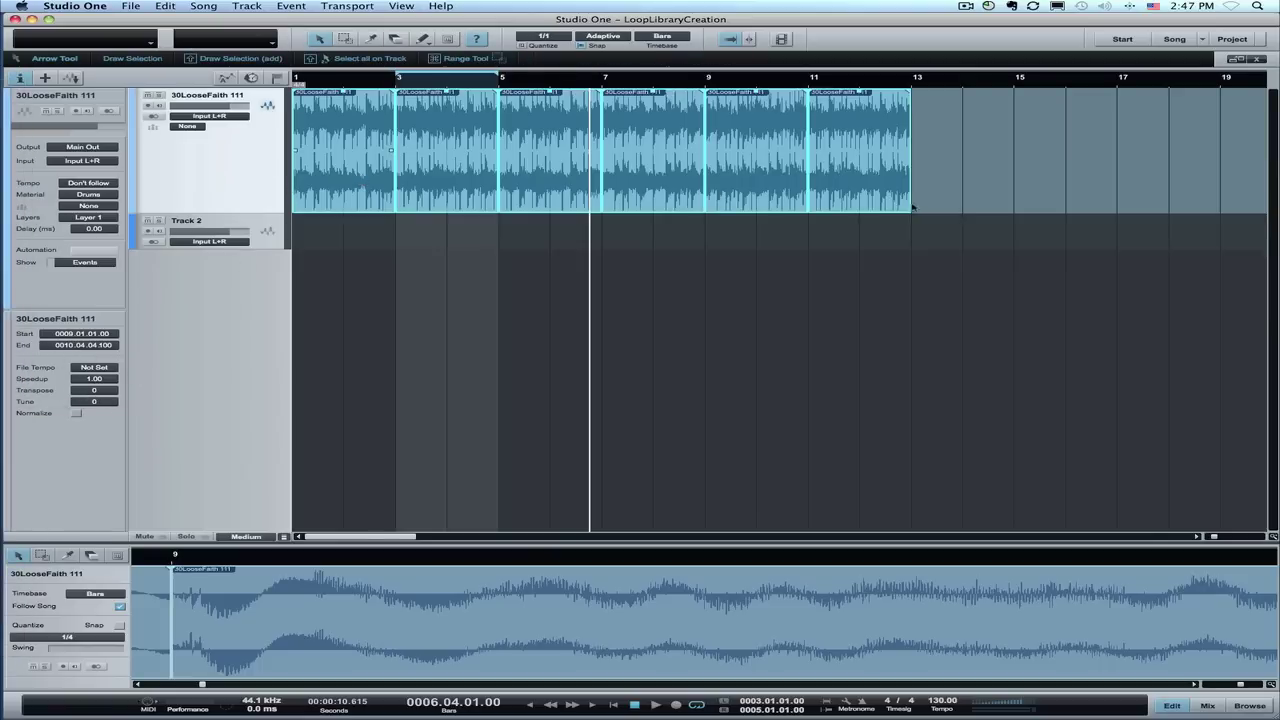
{"action": "left_click", "coordinate": [113, 368]}
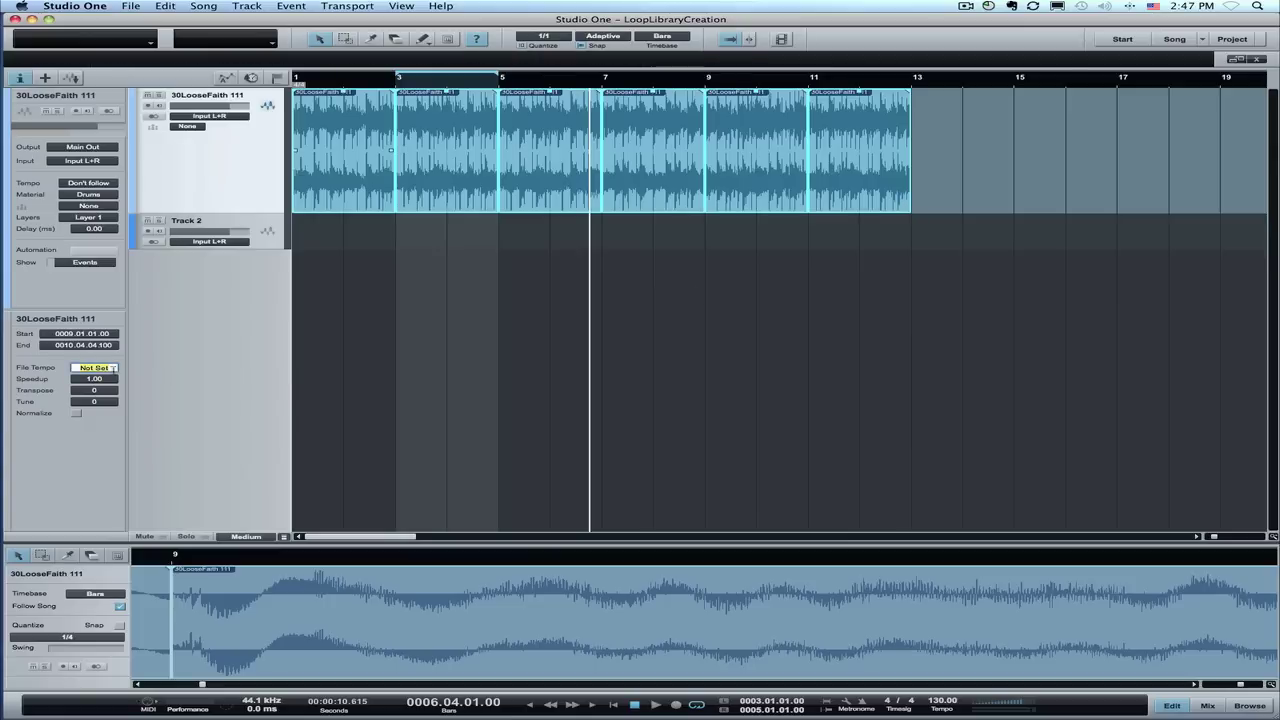
{"action": "type", "text": "130"}
{"action": "key", "text": "Return"}
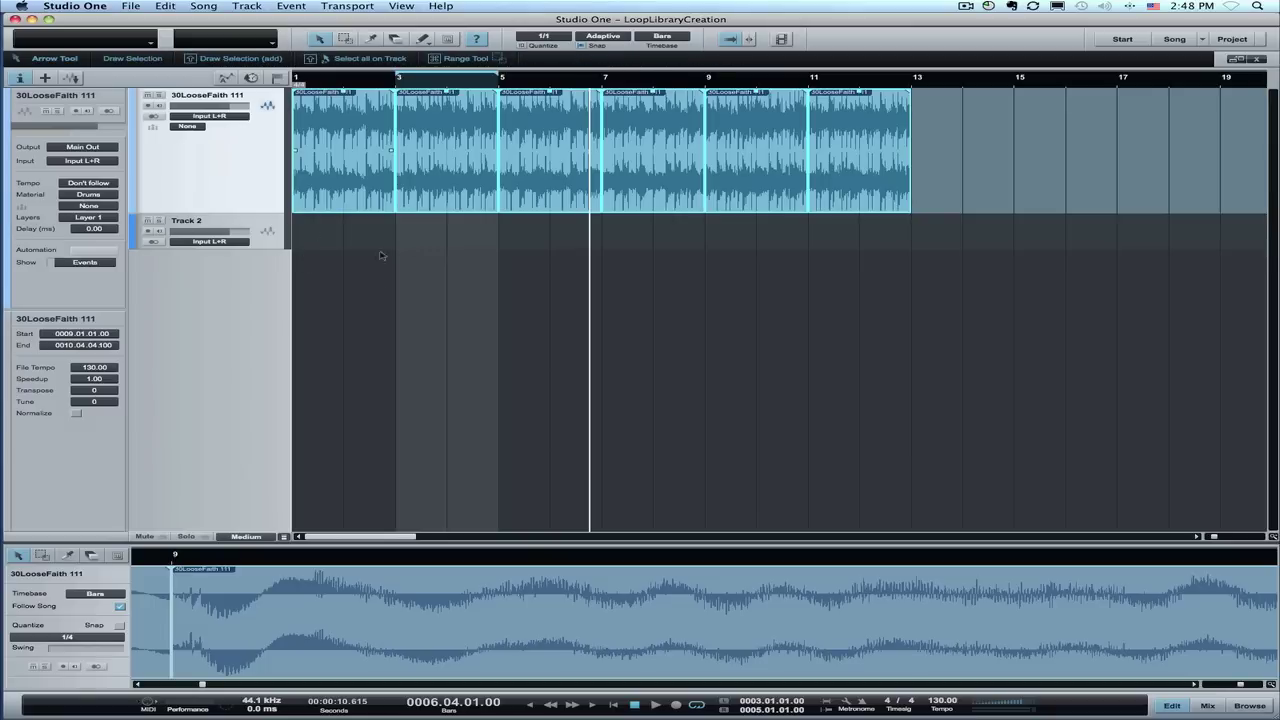
Check the file tempo of the phrases by selecting them one after another.
{"action": "left_click", "coordinate": [386, 285]}
{"action": "left_click", "coordinate": [446, 192]}
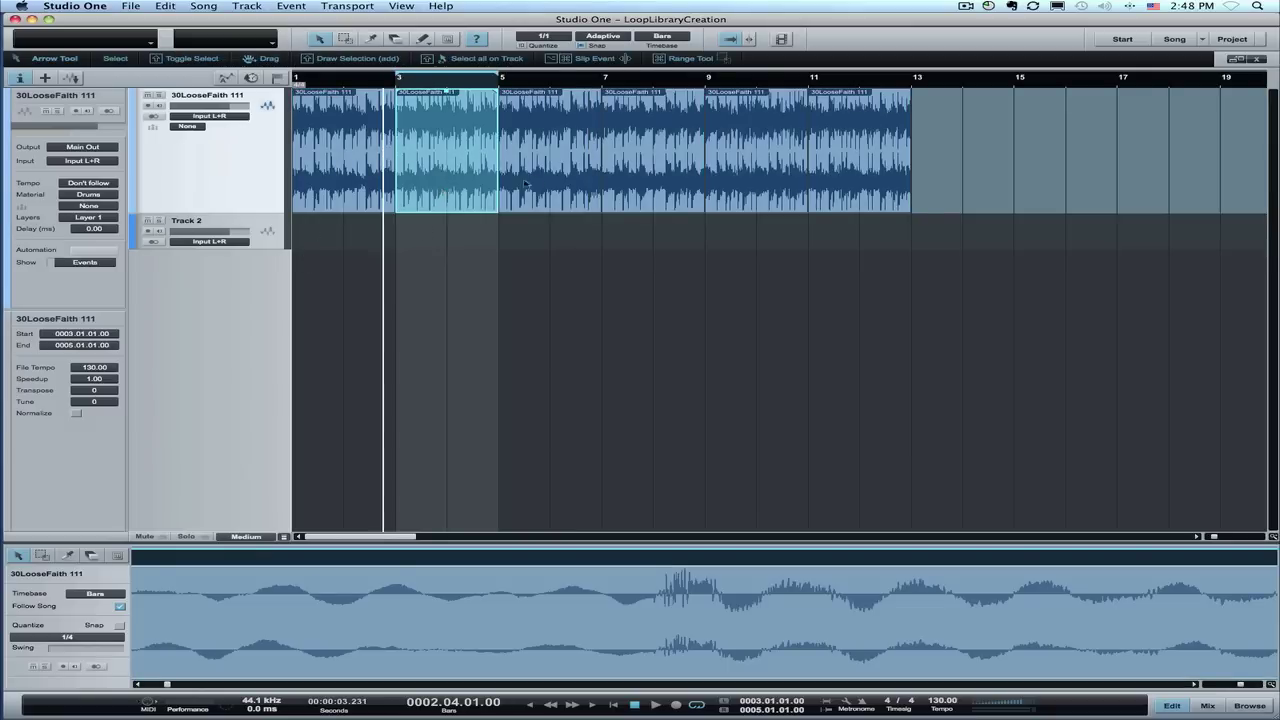
{"action": "left_click", "coordinate": [570, 181]}
{"action": "left_click", "coordinate": [665, 181]}
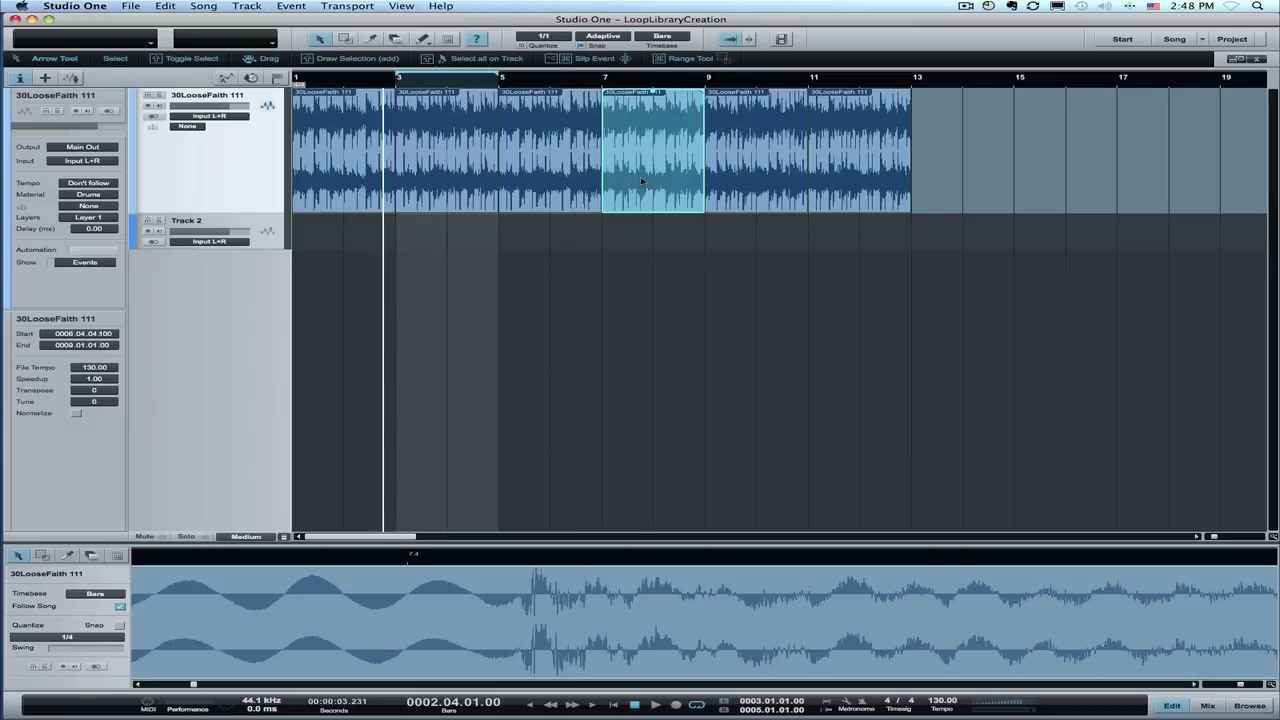
{"action": "left_click", "coordinate": [770, 185]}
{"action": "left_click", "coordinate": [855, 187]}
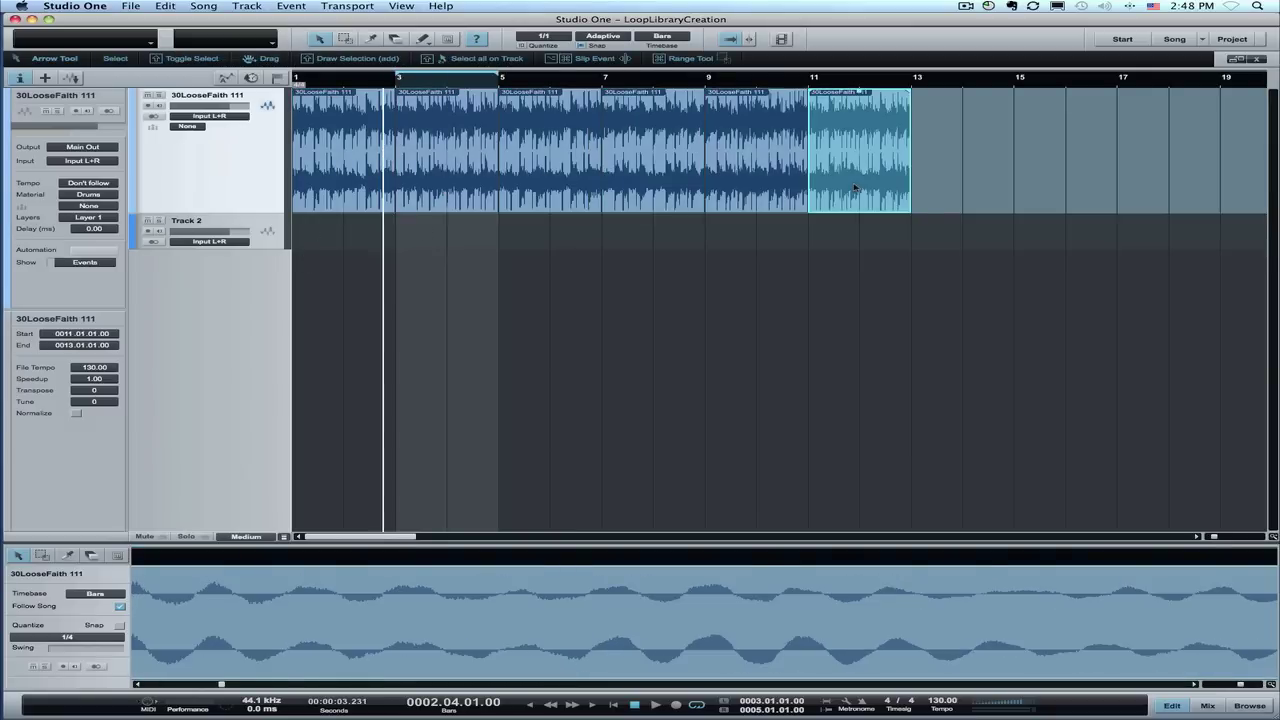
{"action": "left_click", "coordinate": [347, 152]}
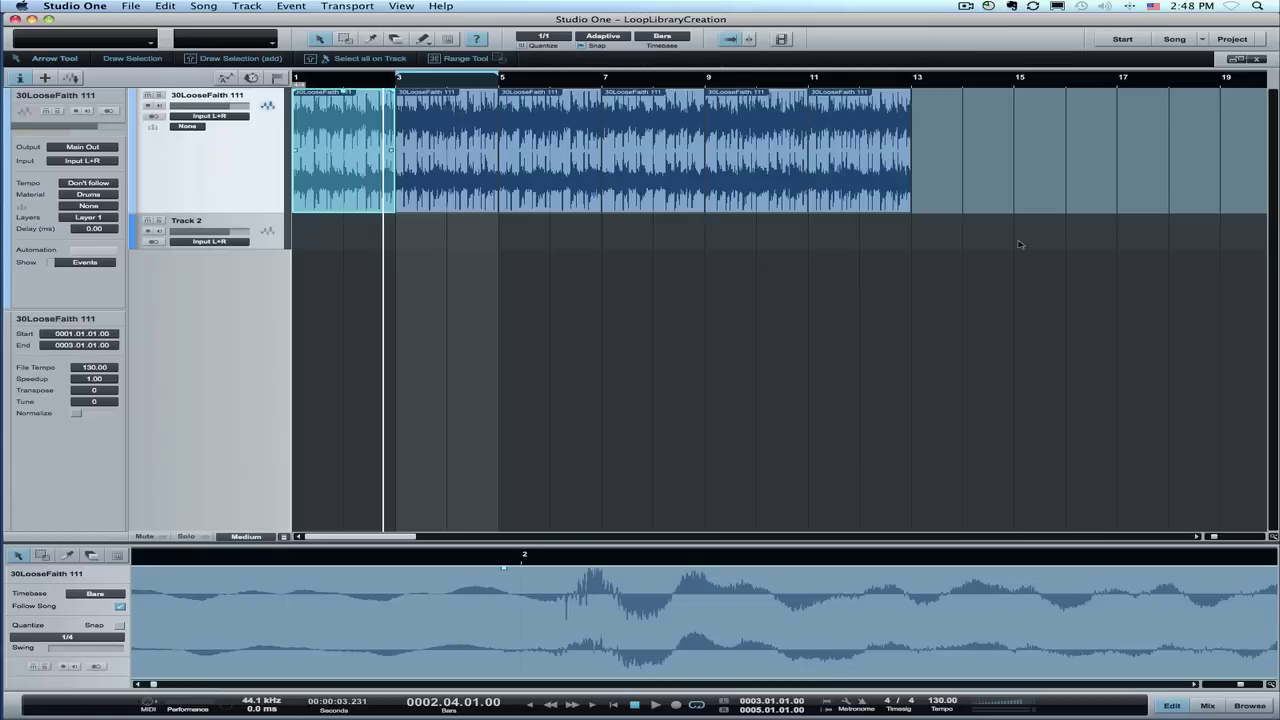
Select all six phrases together and rename the events to "130 Loose Faith".
{"action": "left_click_drag", "start_coordinate": [1020, 244], "coordinate": [304, 116], "text": "super"}
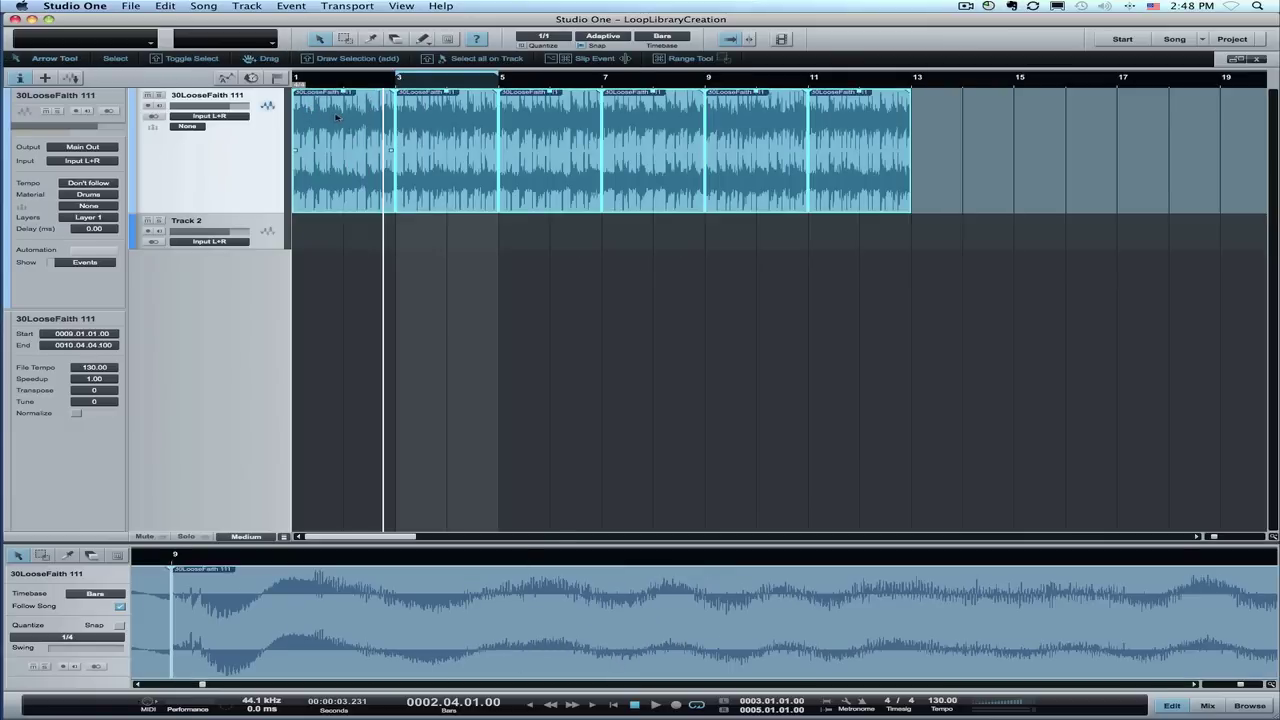
{"action": "right_click", "coordinate": [336, 114]}
{"action": "left_click", "coordinate": [406, 215]}
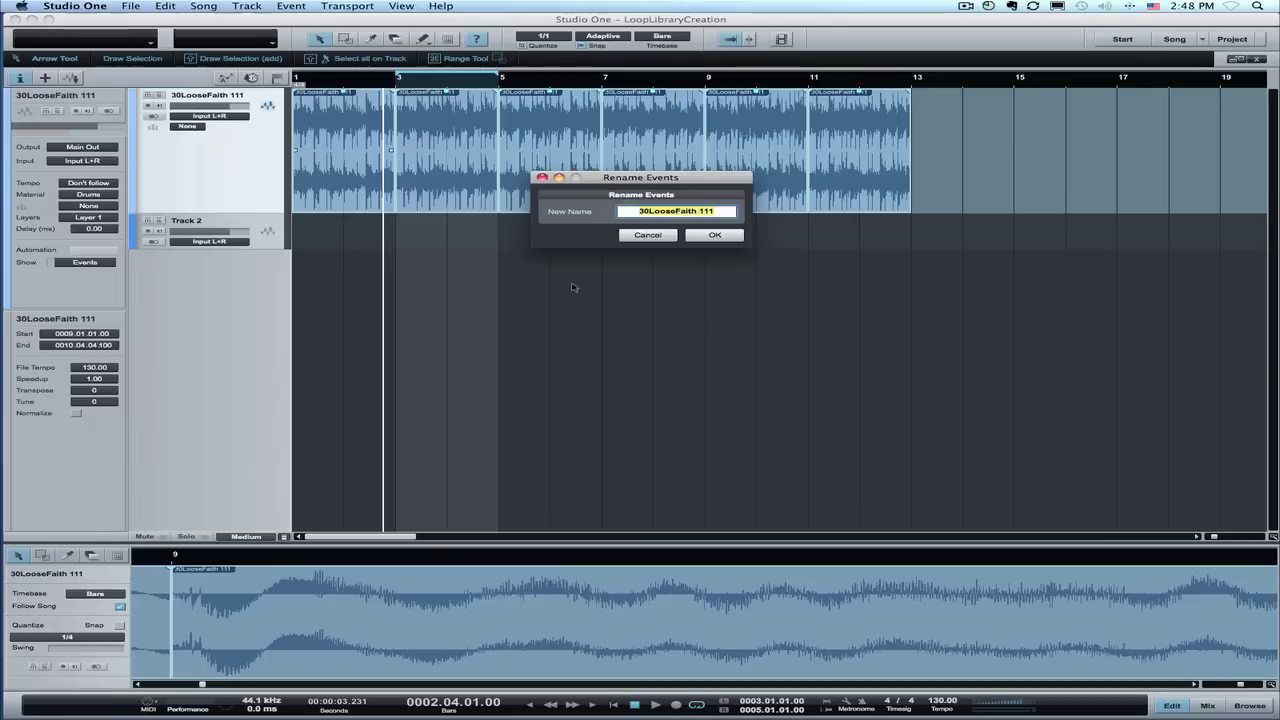
{"action": "type", "text": "130"}
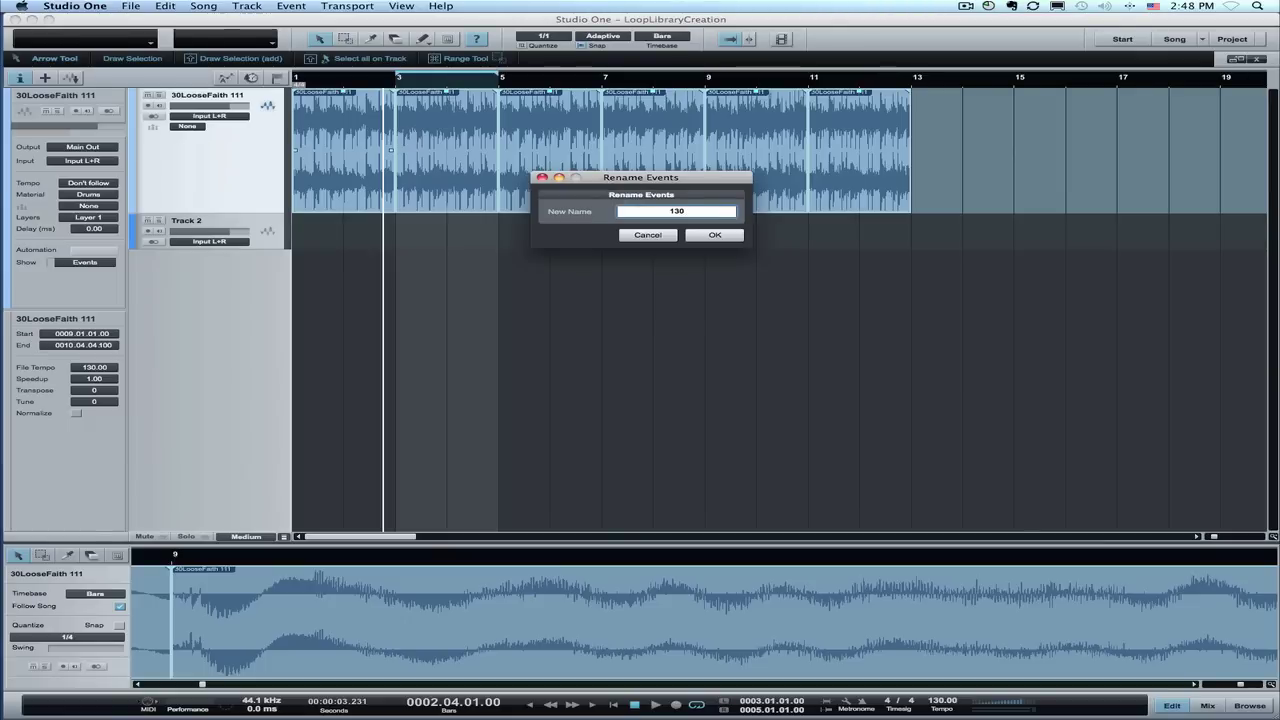
{"action": "type", "text": " Loose Fai"}
{"action": "key", "text": "BackSpace"}
{"action": "key", "text": "BackSpace"}
{"action": "type", "text": "aith"}
{"action": "key", "text": "Return"}
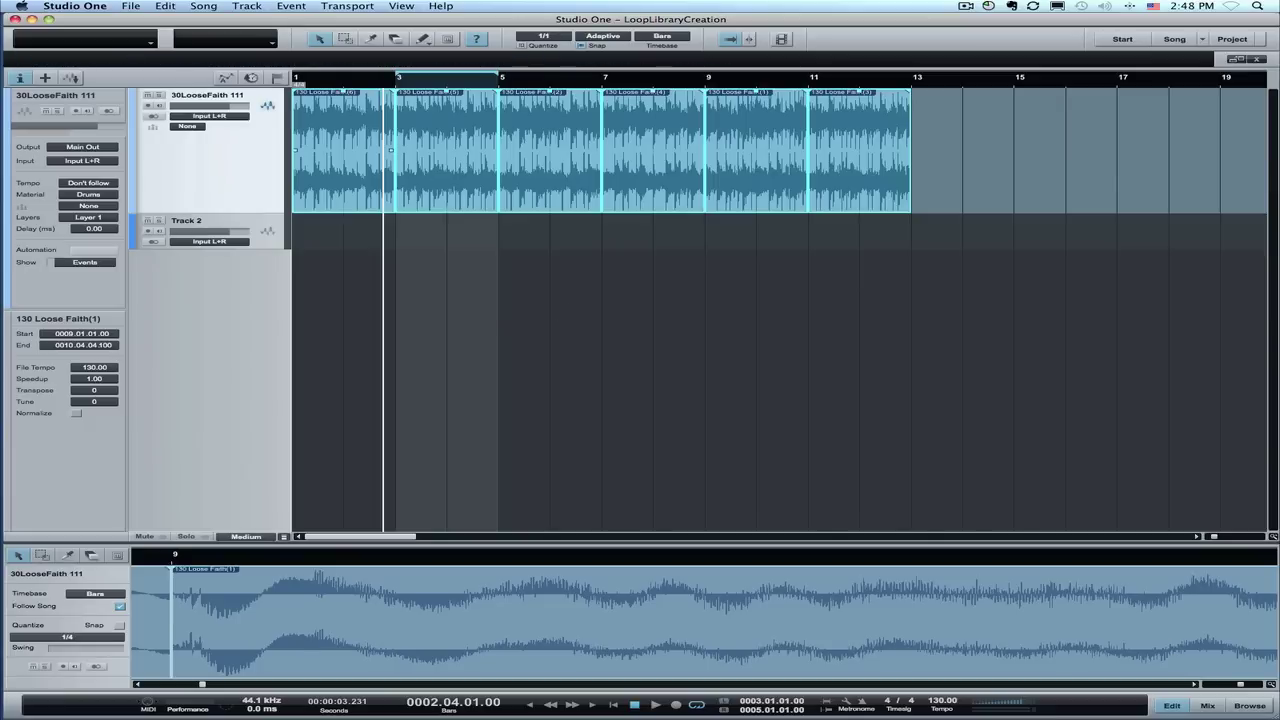
Show the file browser, collapse Disk 1, and create a folder named "130 Loose Faith" in the drum loop library.
{"action": "left_click", "coordinate": [1247, 706]}
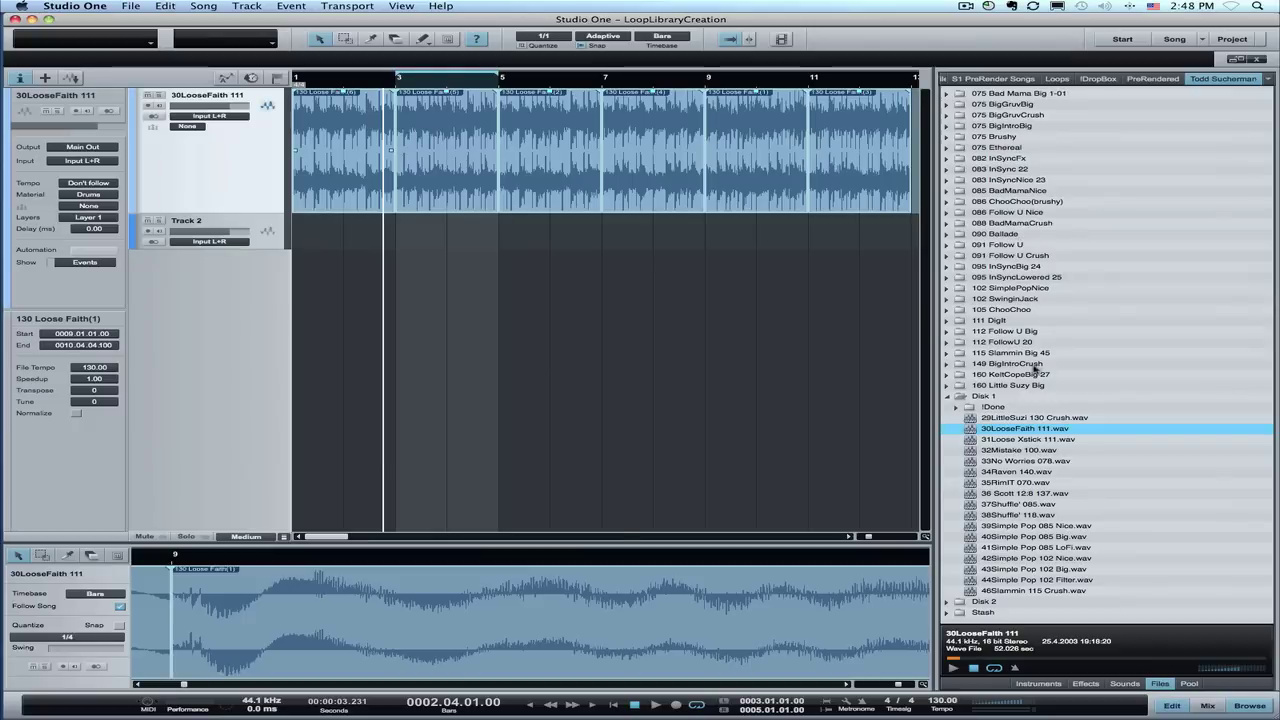
{"action": "left_click", "coordinate": [947, 396]}
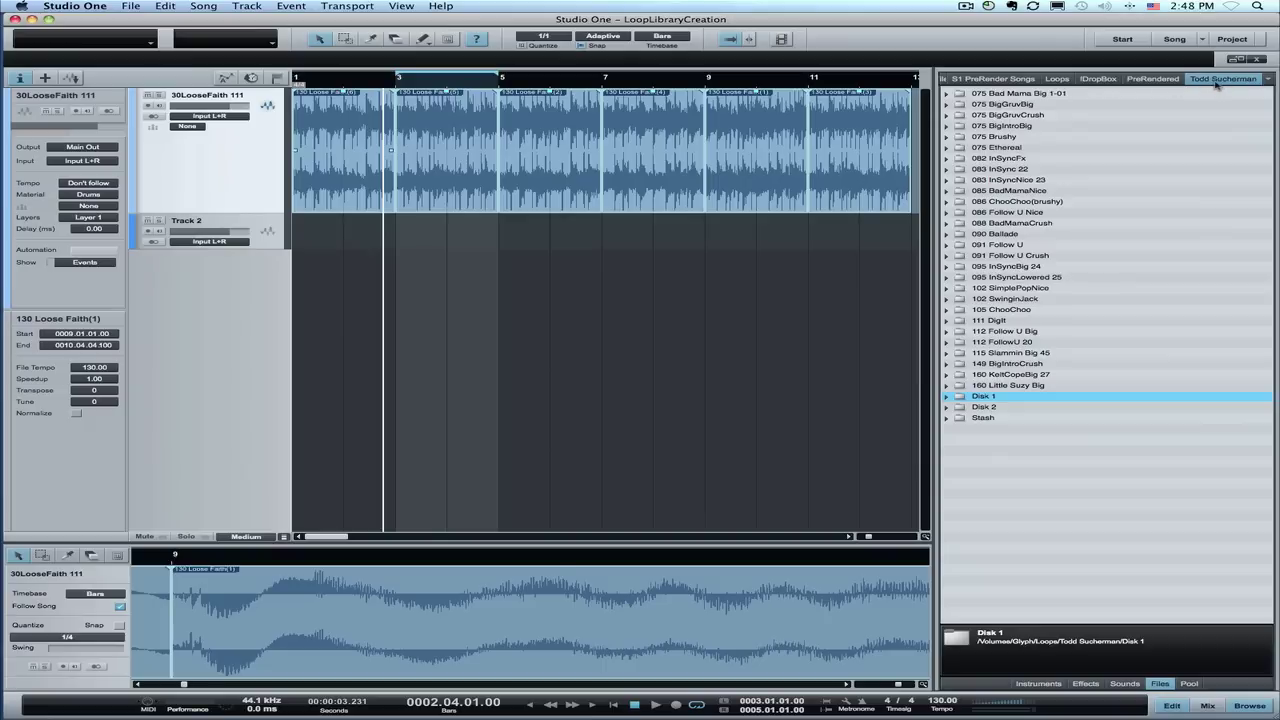
{"action": "right_click", "coordinate": [999, 475]}
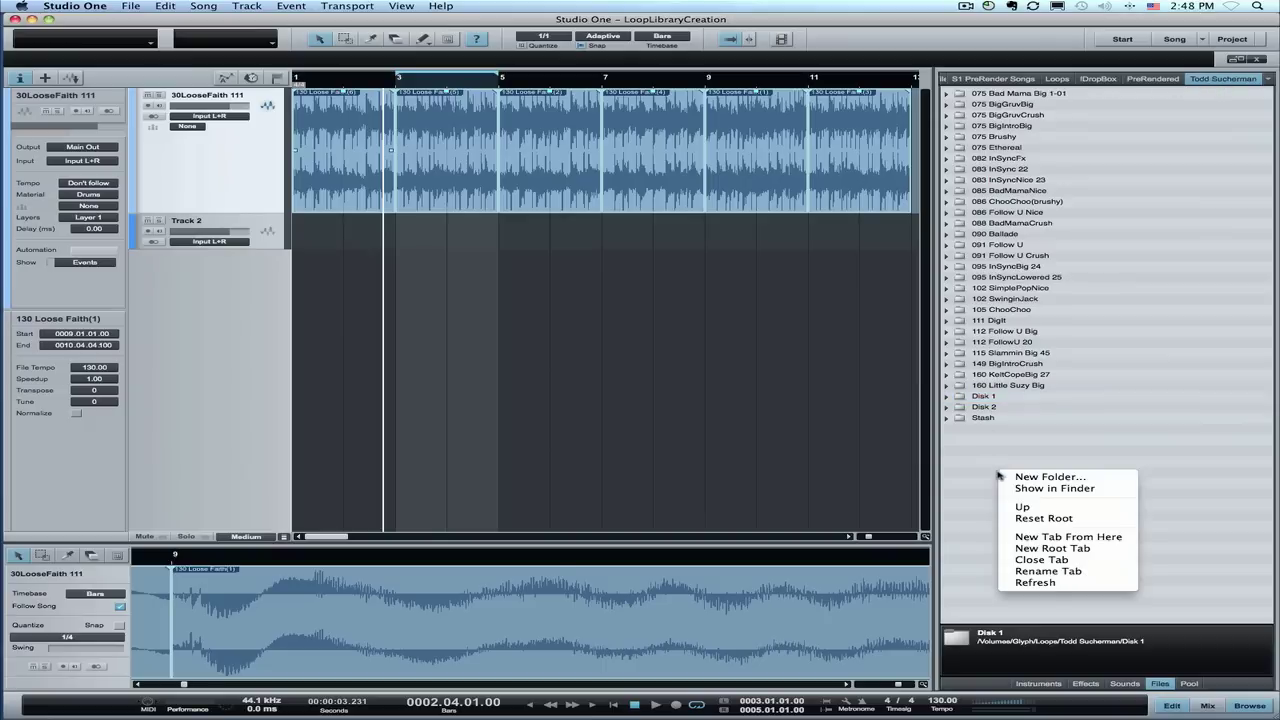
{"action": "left_click", "coordinate": [1004, 478]}
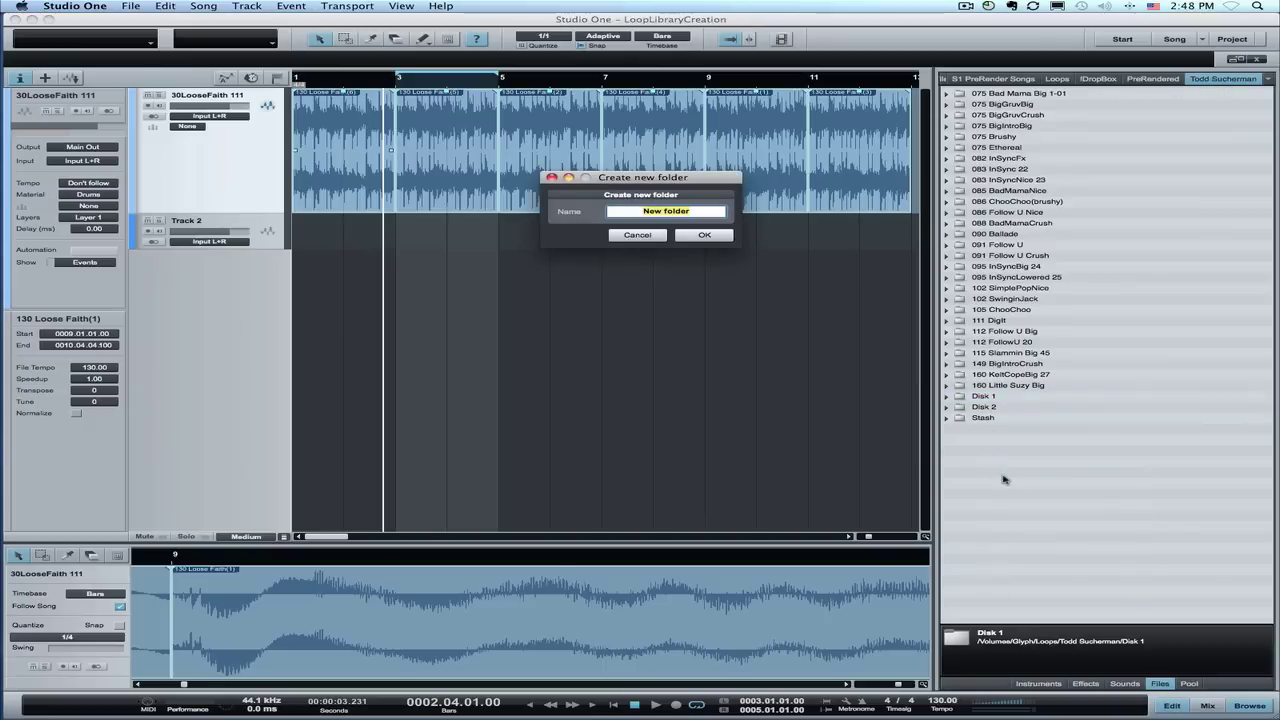
{"action": "type", "text": "1"}
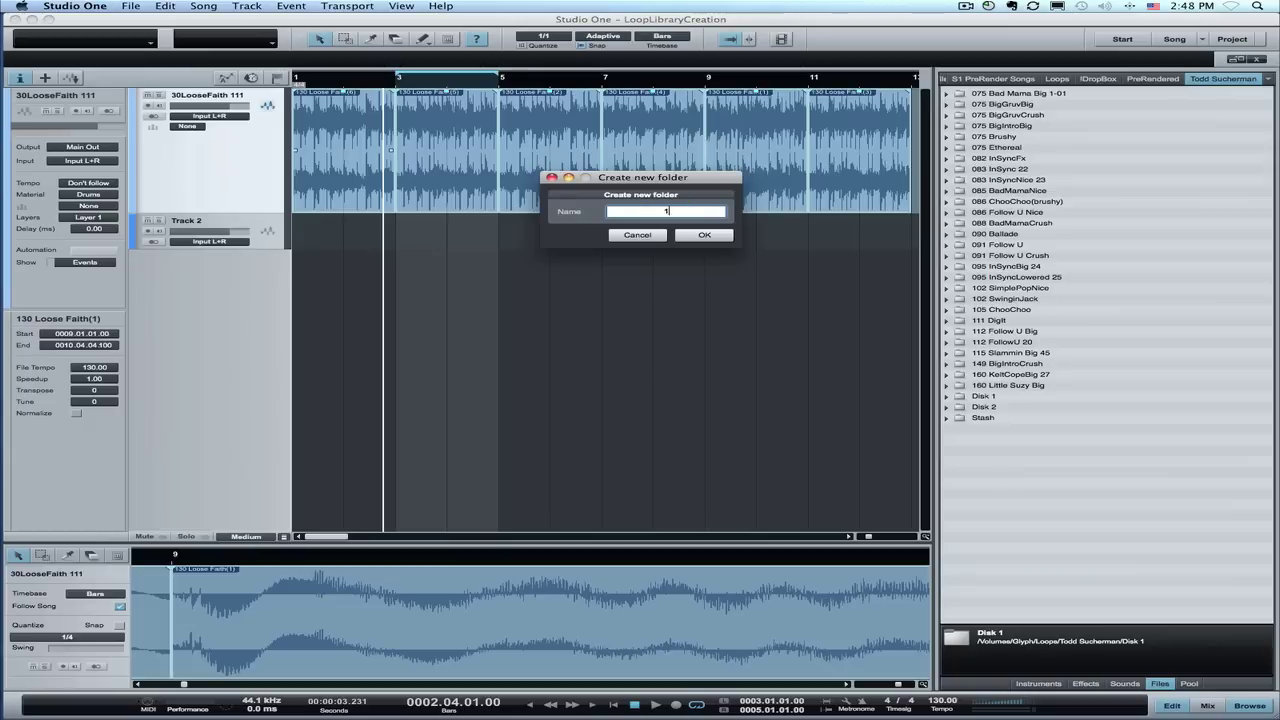
{"action": "type", "text": "30 Loose Faith"}
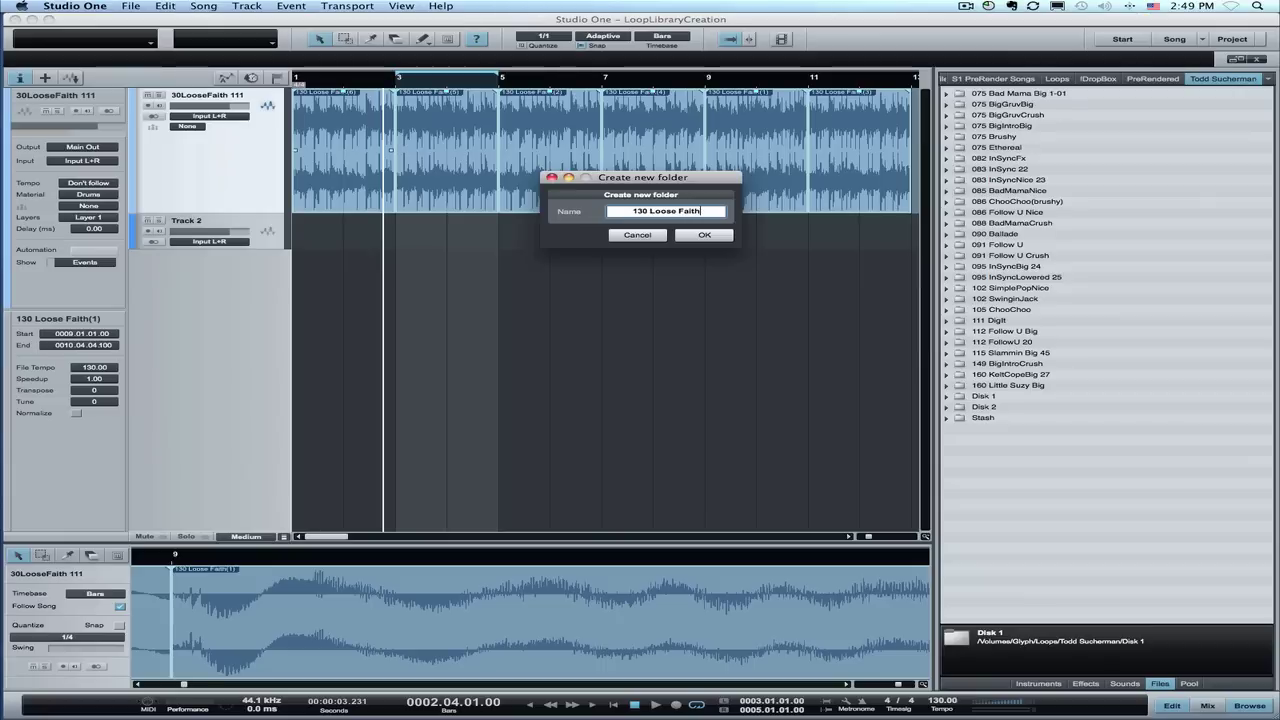
{"action": "key", "text": "Return"}
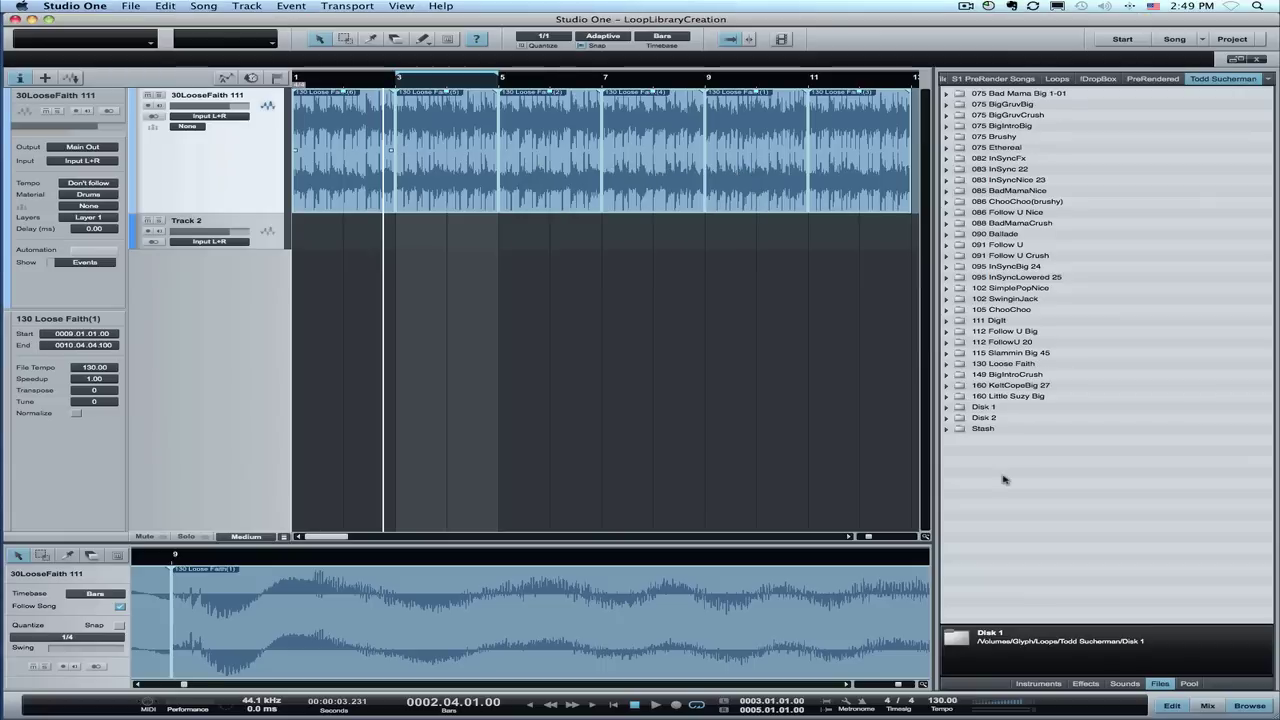
Export all six phrases from the arrangement as audio files into the "130 Loose Faith" folder.
{"action": "left_click", "coordinate": [992, 366]}
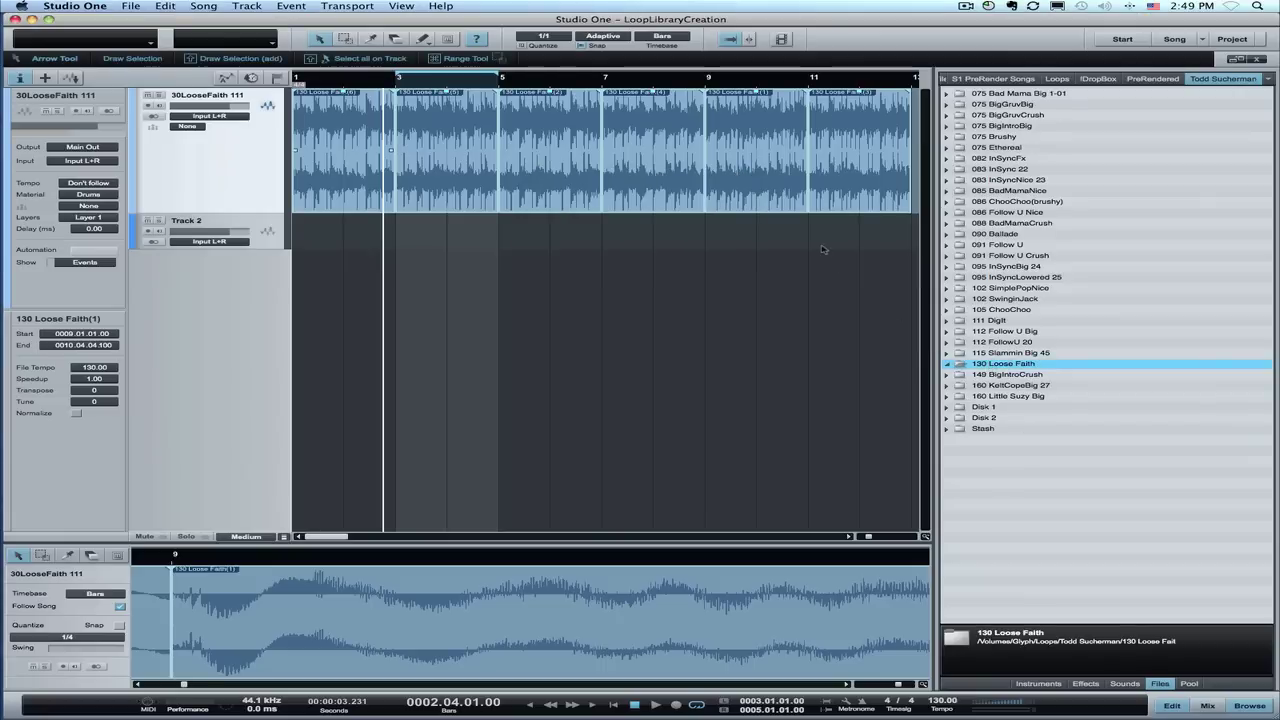
{"action": "scroll", "coordinate": [788, 264], "scroll_direction": "right", "scroll_amount": 5}
{"action": "scroll", "coordinate": [788, 264], "scroll_direction": "left", "scroll_amount": 5}
{"action": "left_click", "coordinate": [630, 196]}
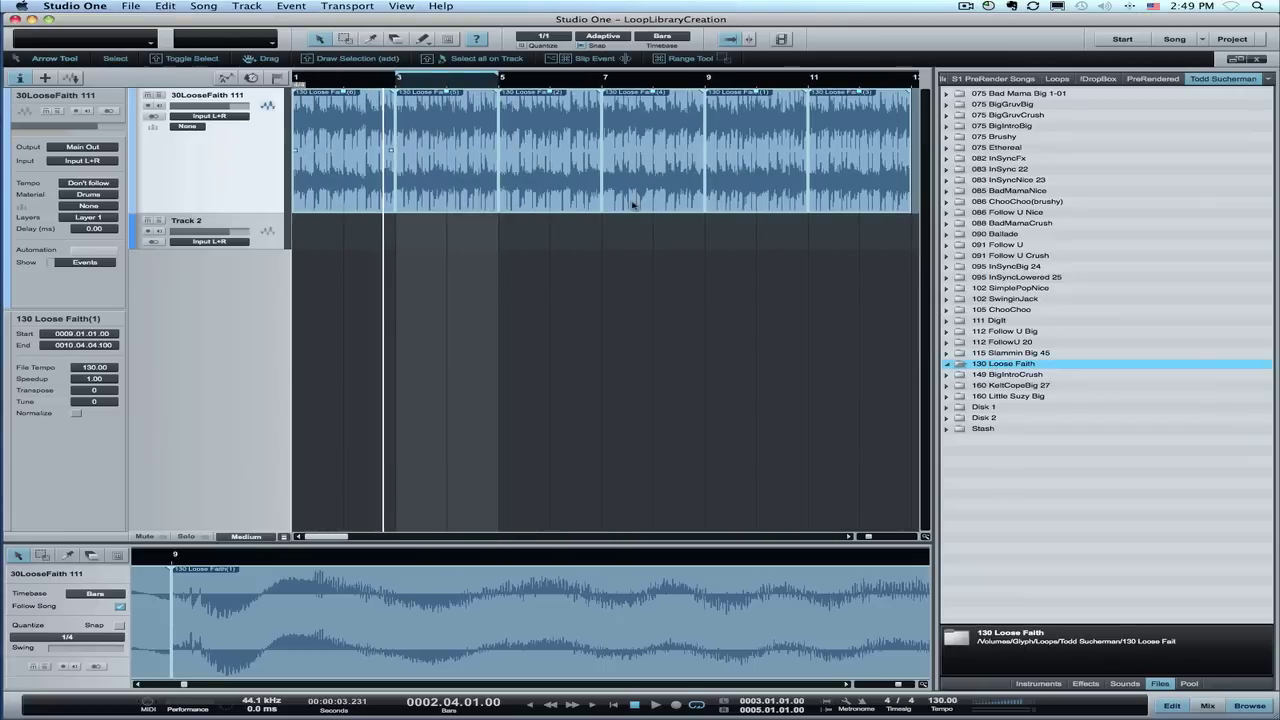
{"action": "left_click", "coordinate": [630, 196]}
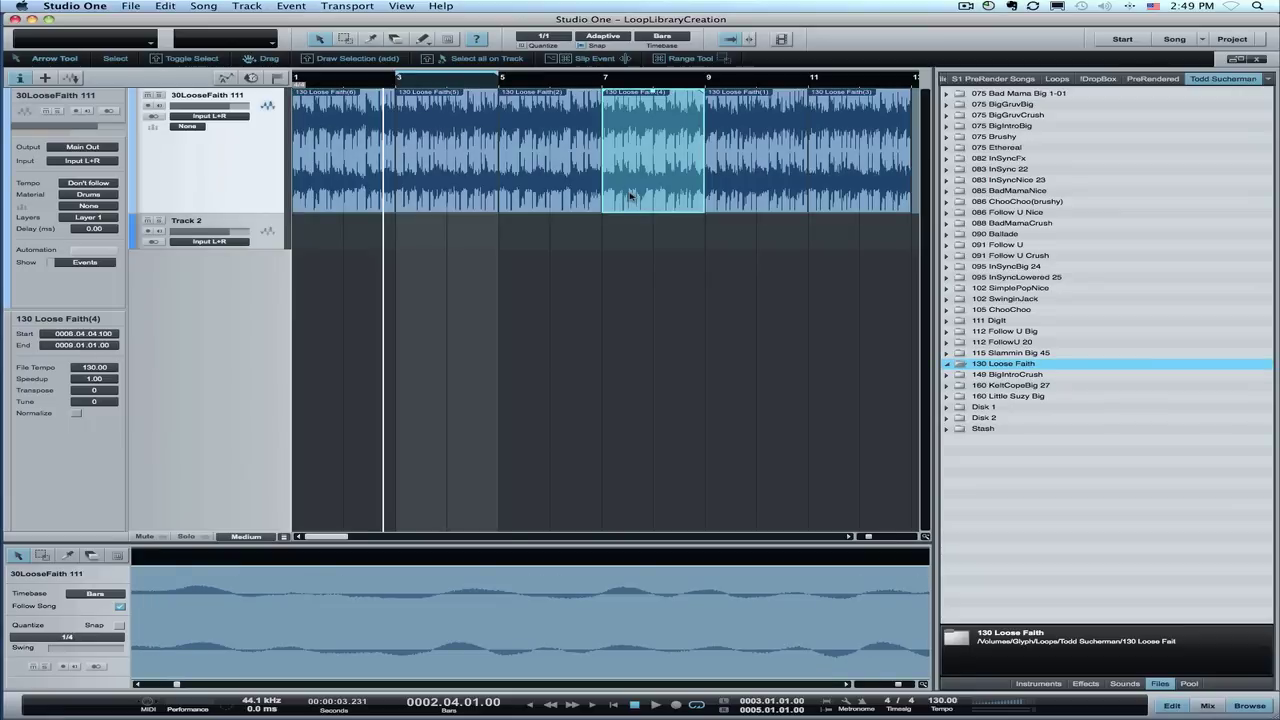
{"action": "key", "text": "super+a"}
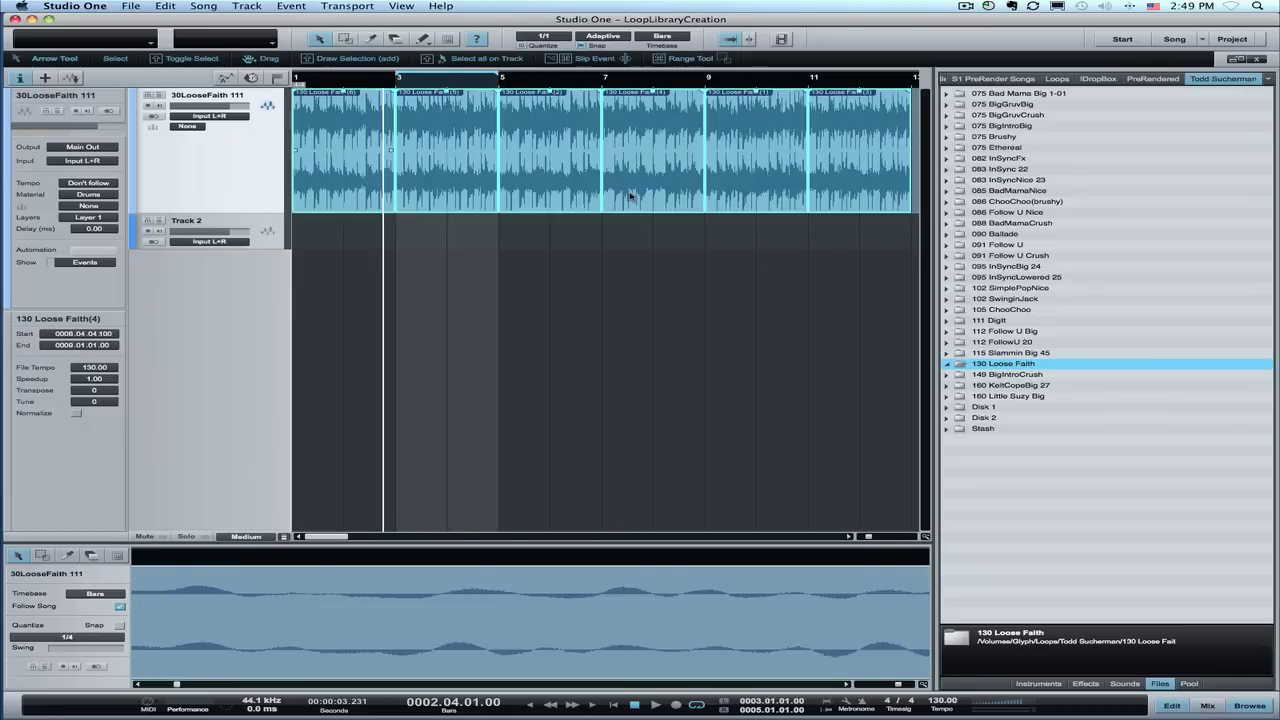
{"action": "left_click_drag", "start_coordinate": [648, 168], "coordinate": [993, 364]}
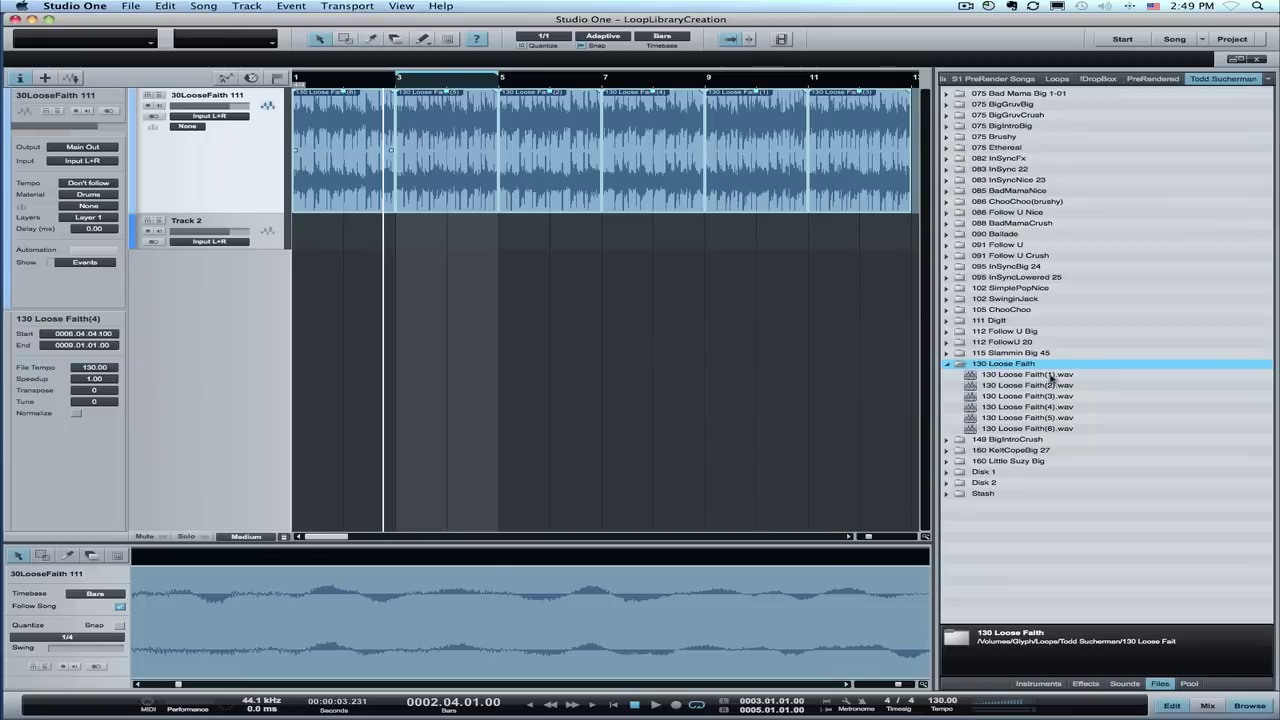
Audition several of the exported loops in the "130 Loose Faith" folder, ending with 130 Loose Faith(4).wav.
{"action": "left_click", "coordinate": [1050, 377]}
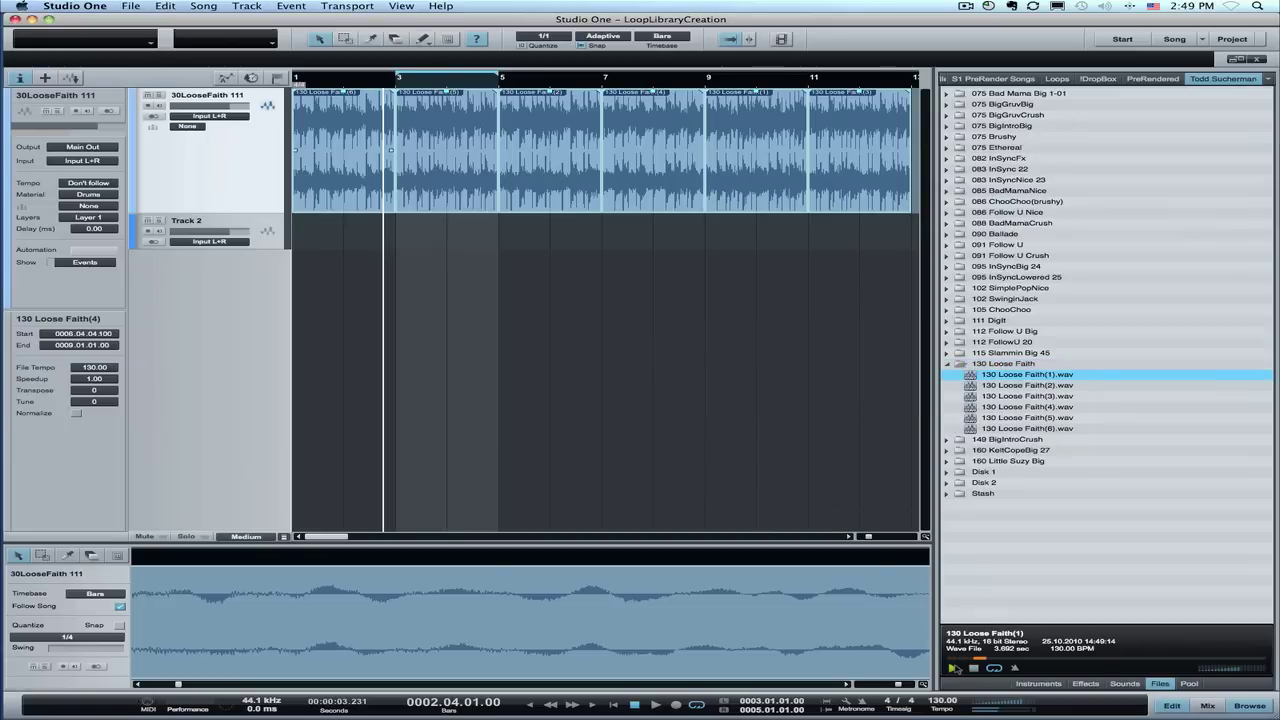
{"action": "left_click", "coordinate": [1052, 386]}
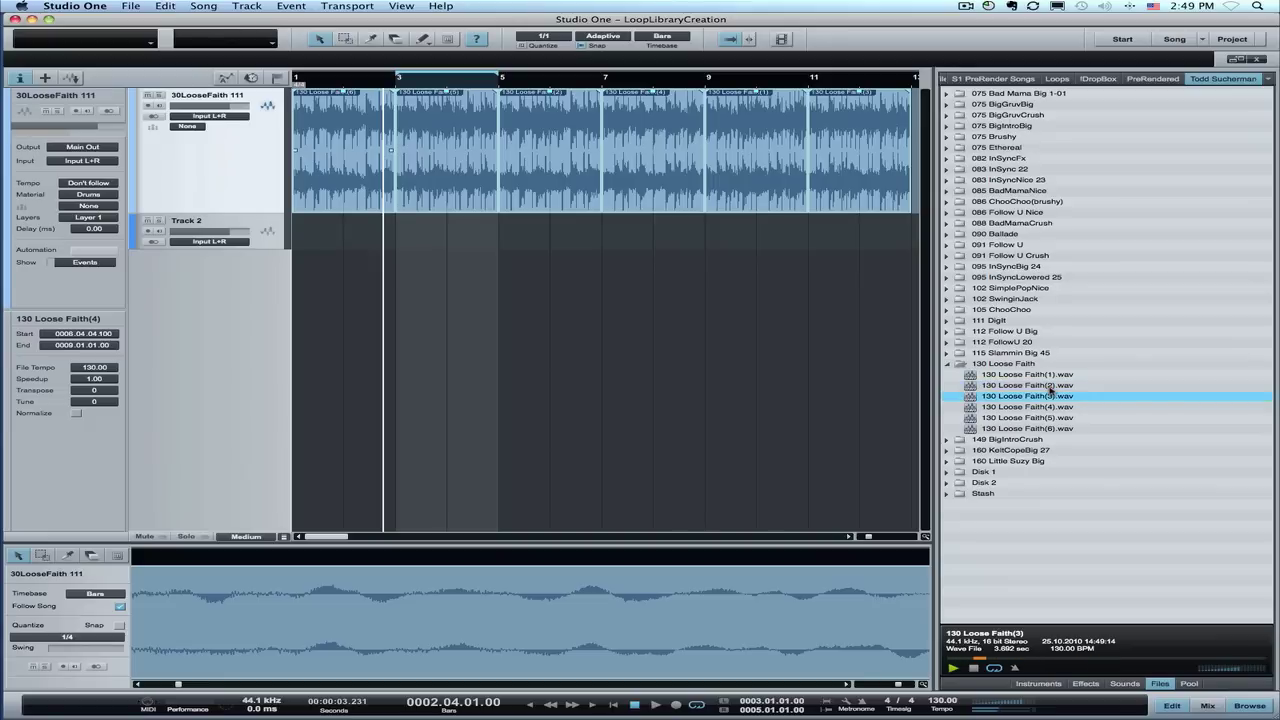
{"action": "left_click", "coordinate": [1028, 408]}
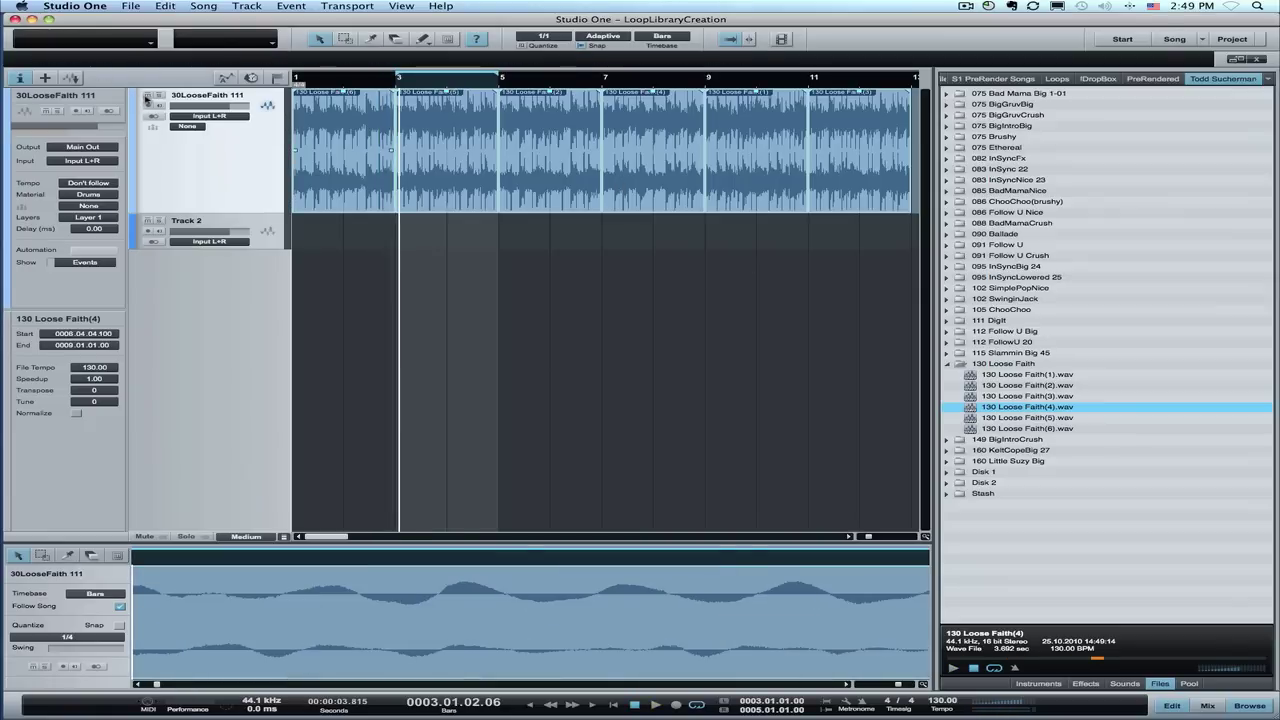
Mute the 30LooseFaith 111 track and audition loops (4) and (1) at a song tempo of 150.
{"action": "left_click", "coordinate": [148, 96]}
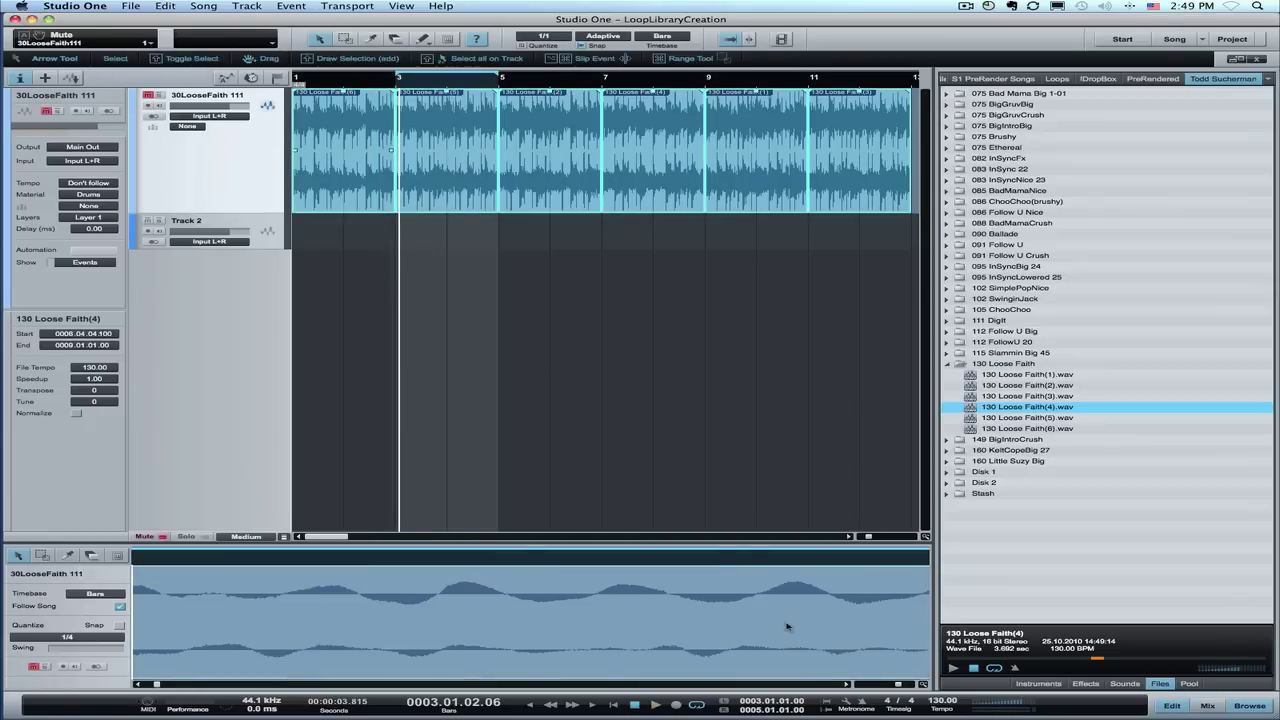
{"action": "left_click", "coordinate": [943, 701]}
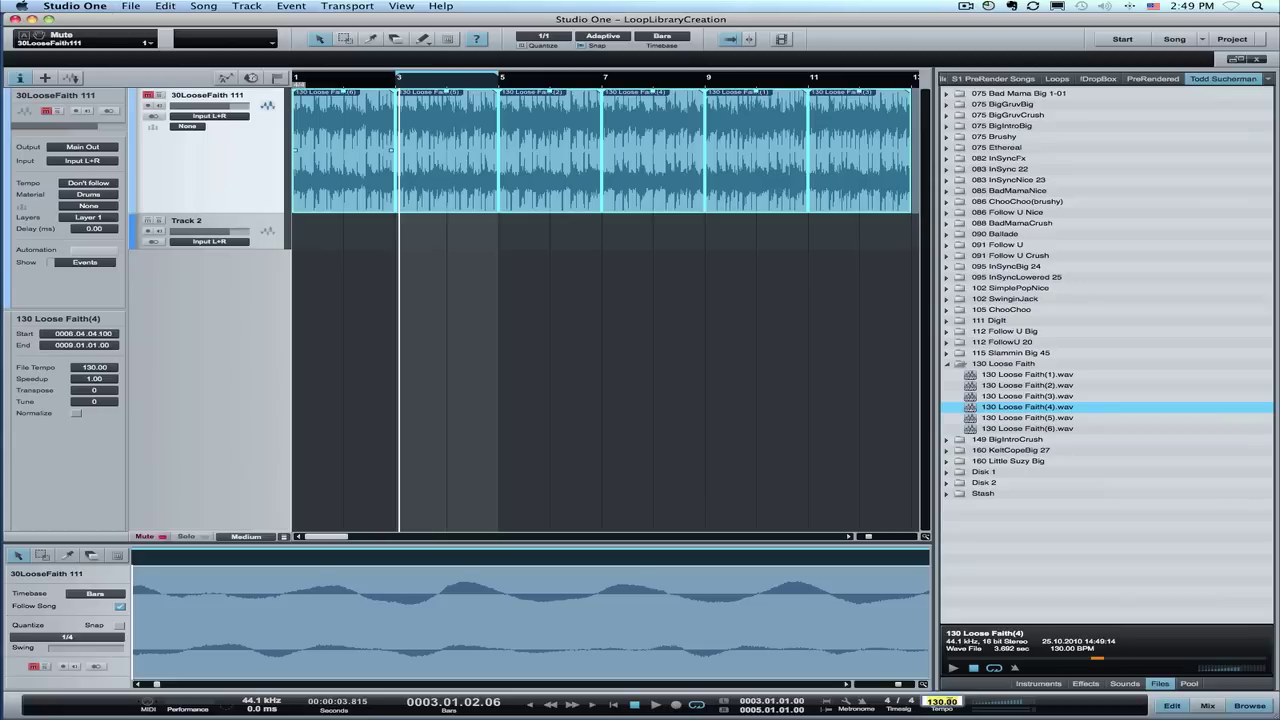
{"action": "type", "text": "150"}
{"action": "key", "text": "Return"}
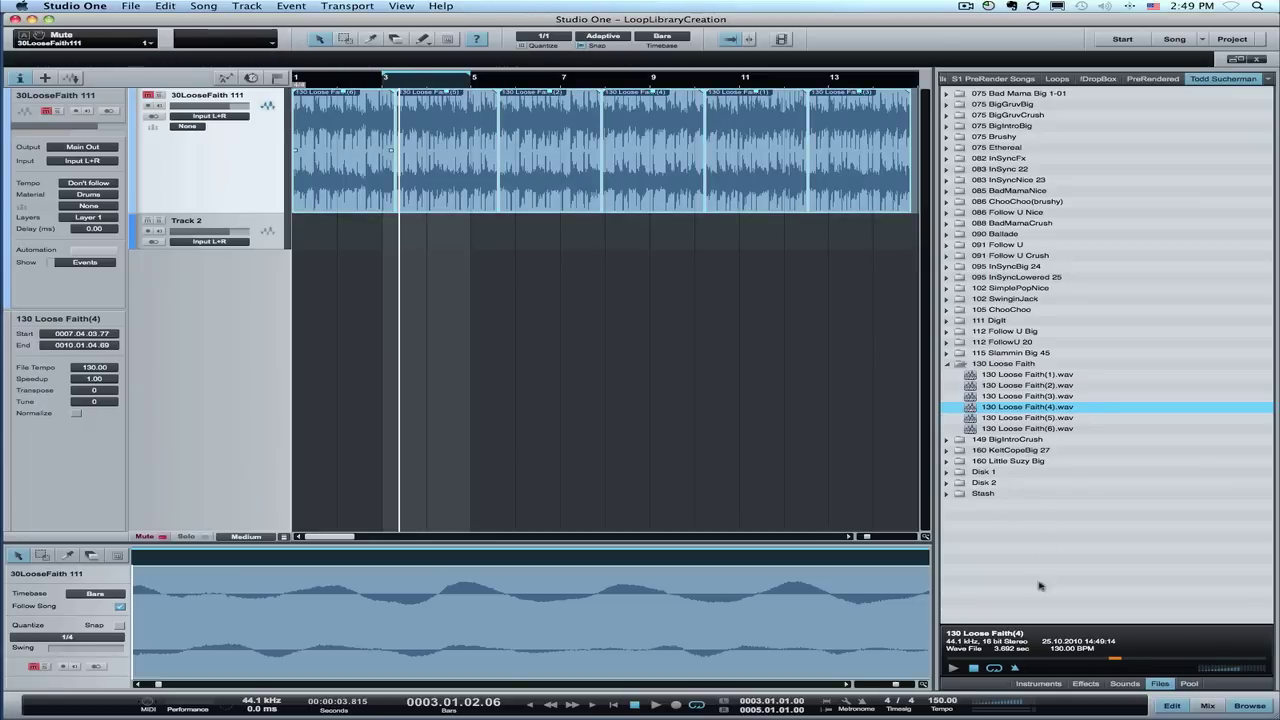
{"action": "left_click", "coordinate": [952, 668]}
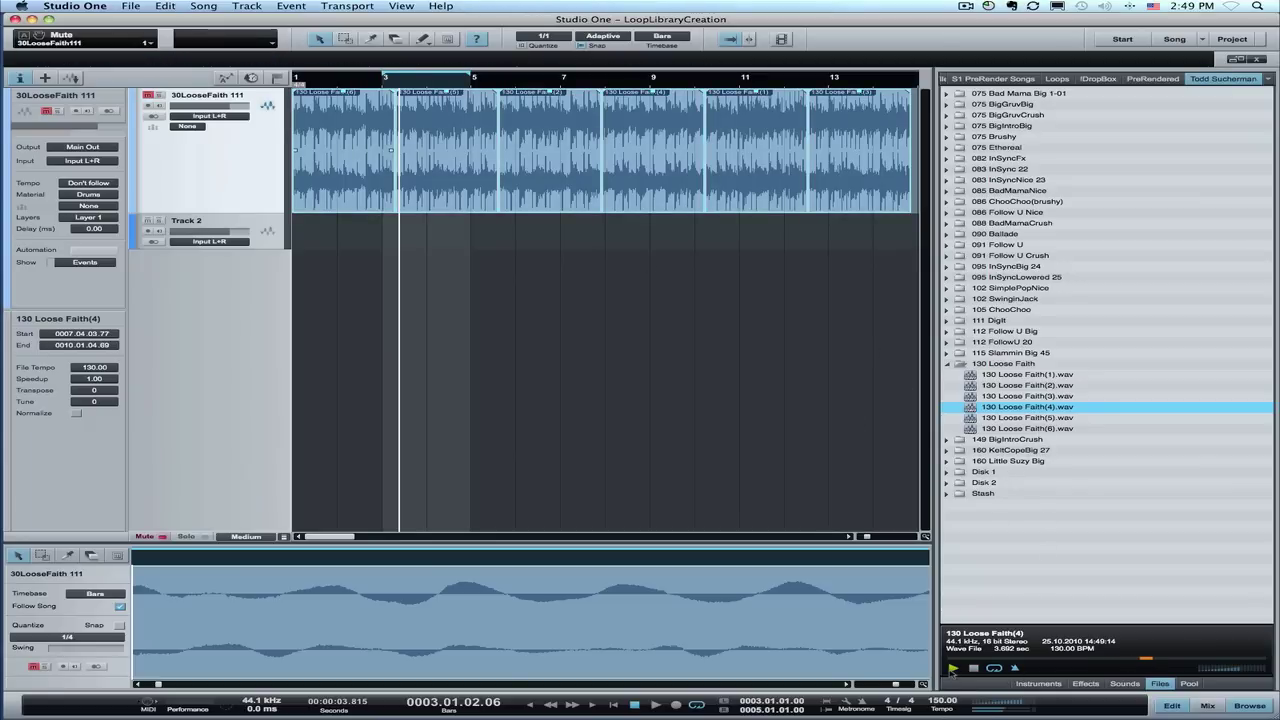
{"action": "left_click", "coordinate": [1016, 377]}
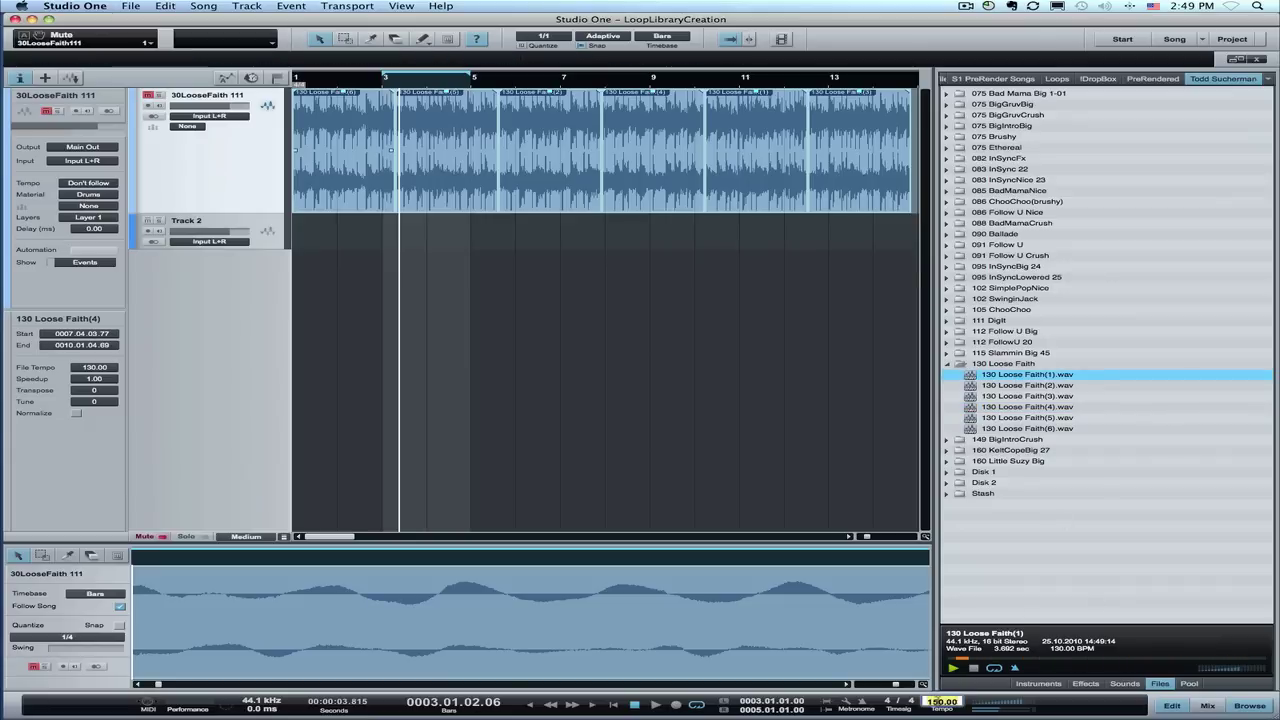
Set the song tempo to 170 and audition loops (2), (3) and (4) at that tempo.
{"action": "type", "text": "170"}
{"action": "key", "text": "Return"}
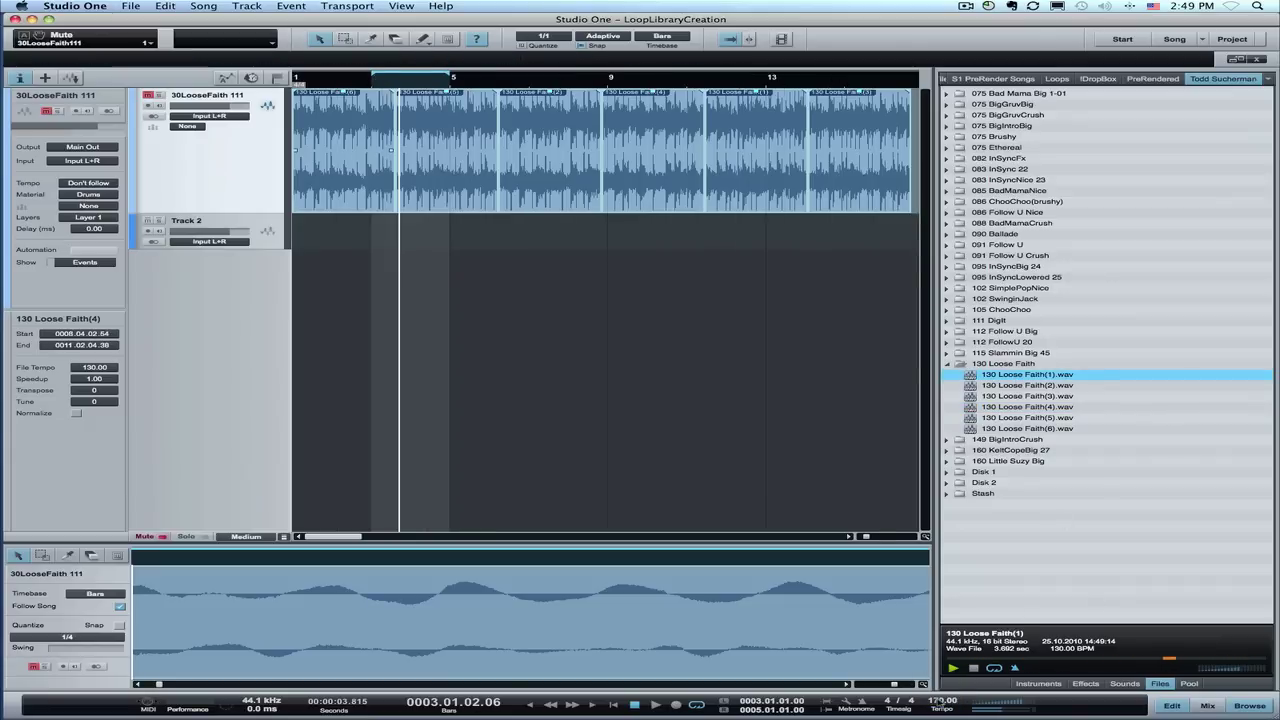
{"action": "left_click", "coordinate": [1027, 385]}
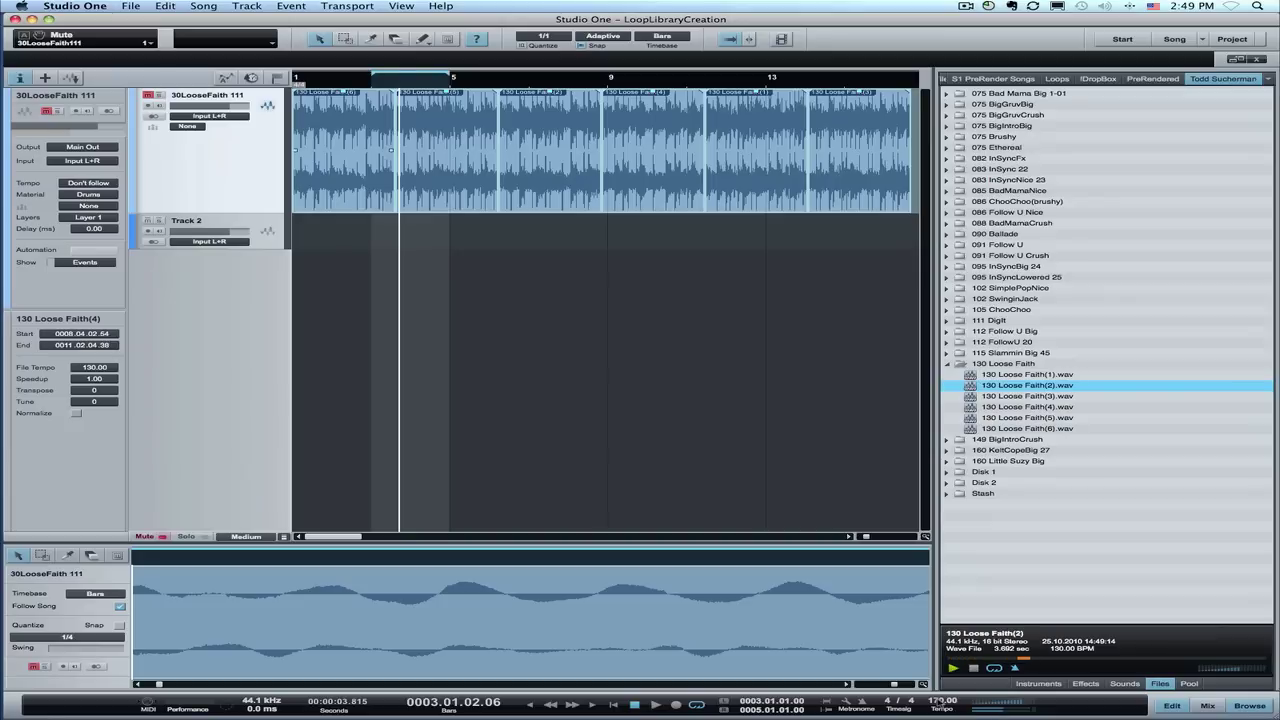
{"action": "left_click", "coordinate": [1027, 396]}
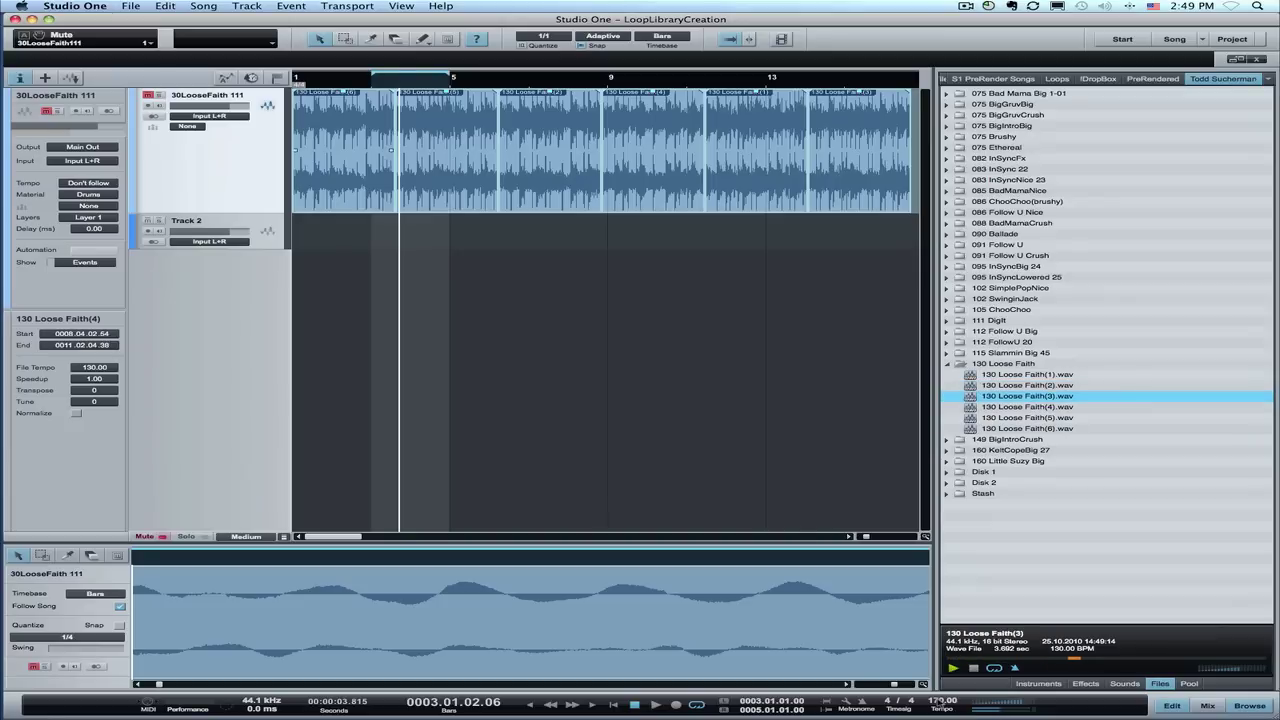
{"action": "left_click", "coordinate": [1027, 407]}
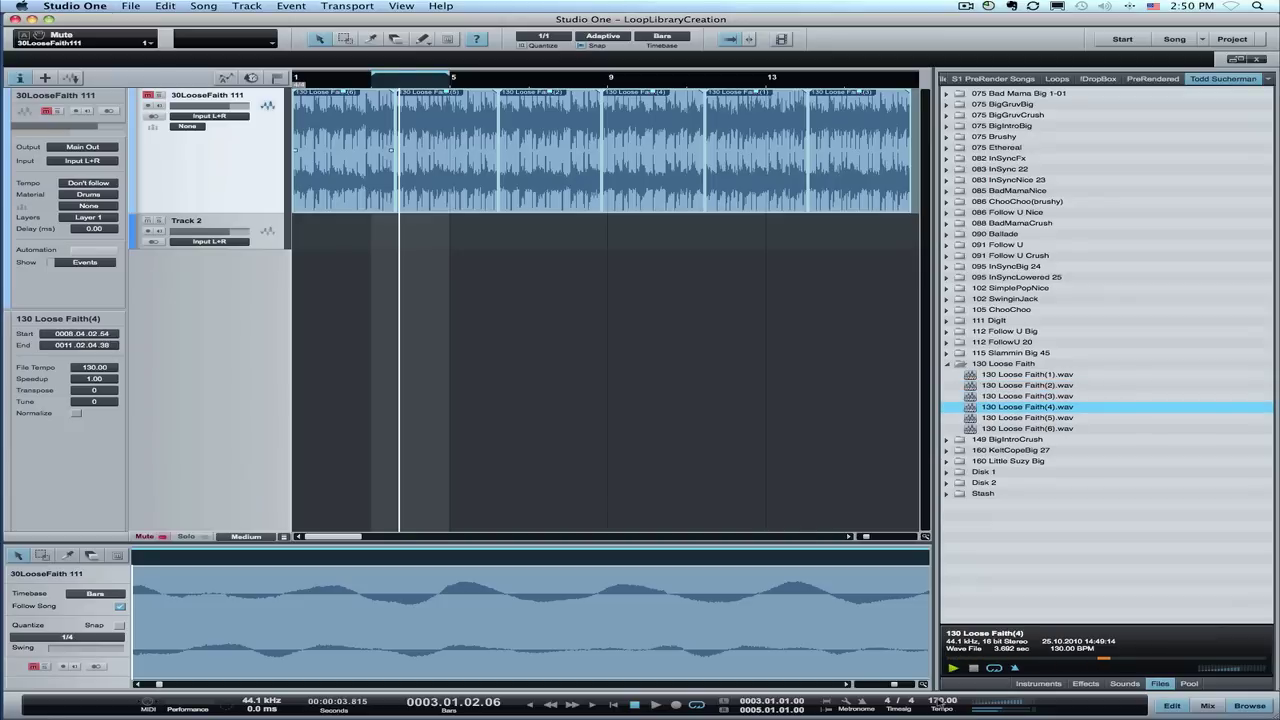
{"action": "key", "text": "space"}
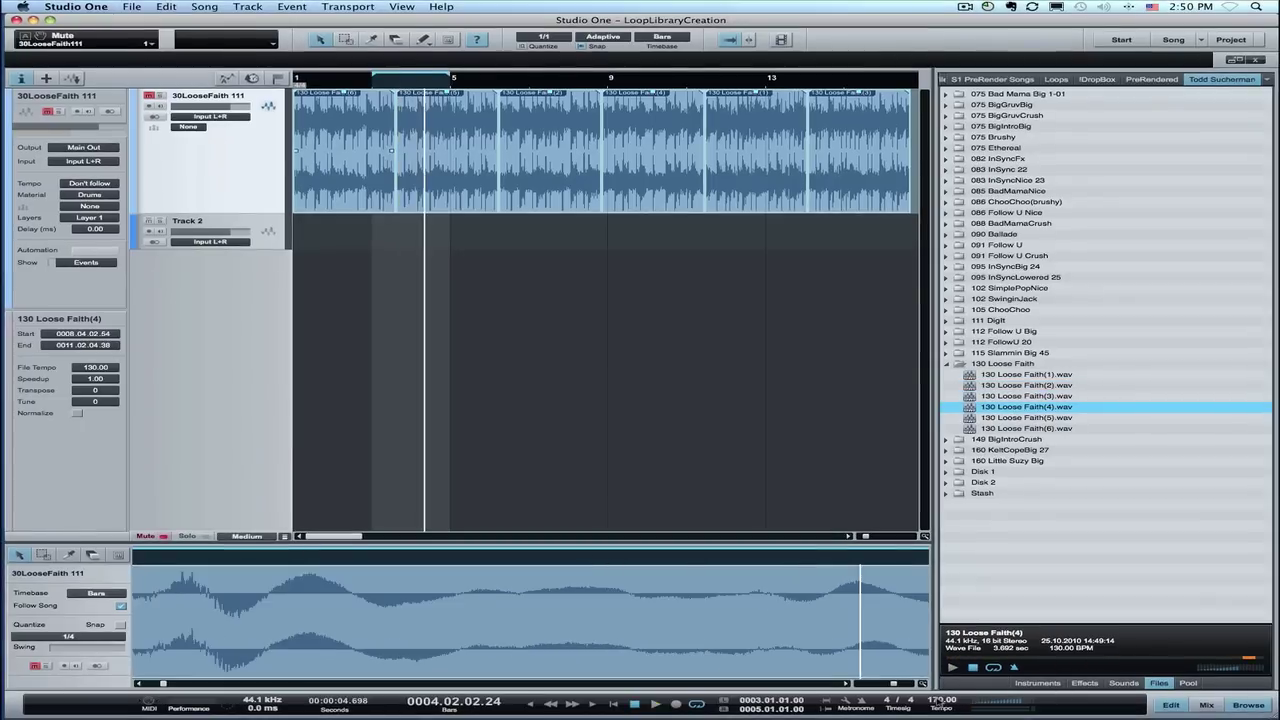